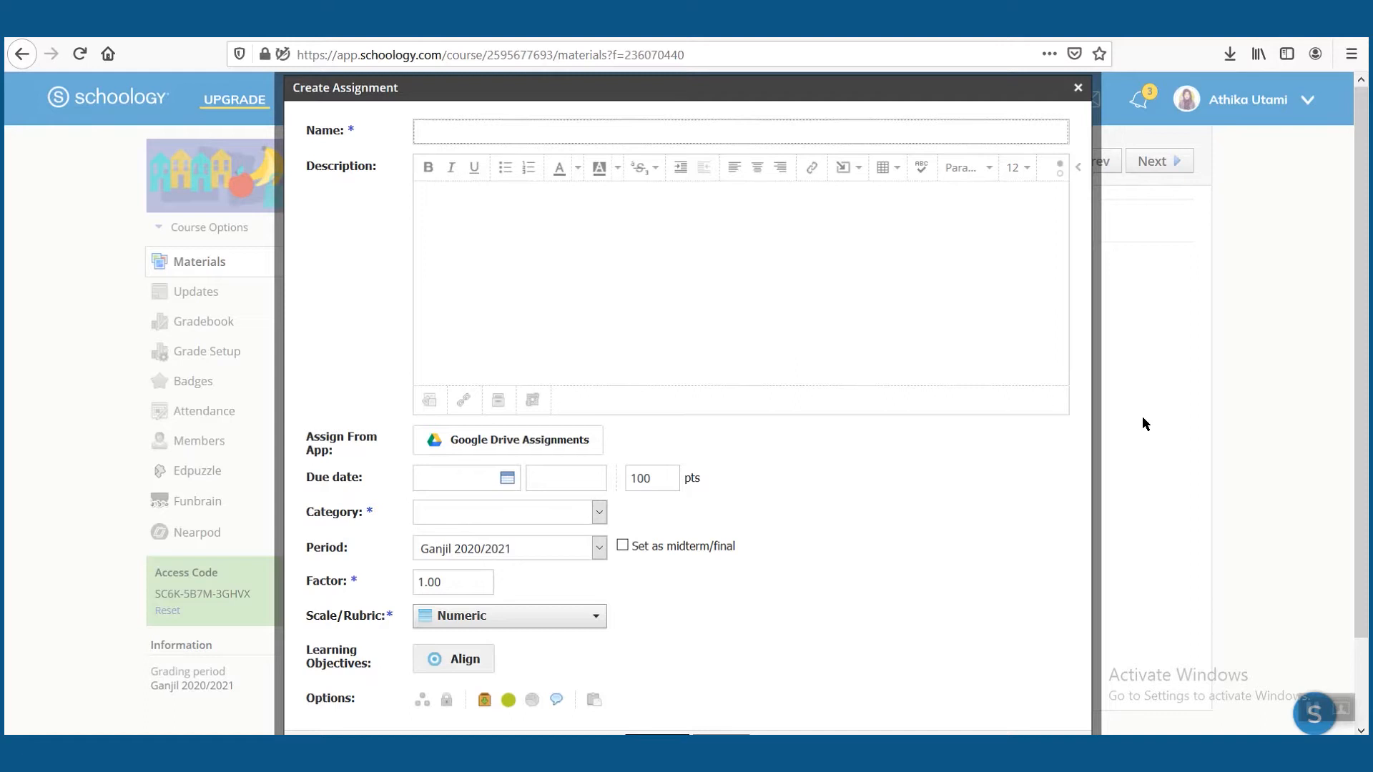
# Name the assignment "Tugas Topik 3" and begin its description with "Silahkan membaca materi topik 3 dan buatlah :"
pyautogui.write('Tugas')
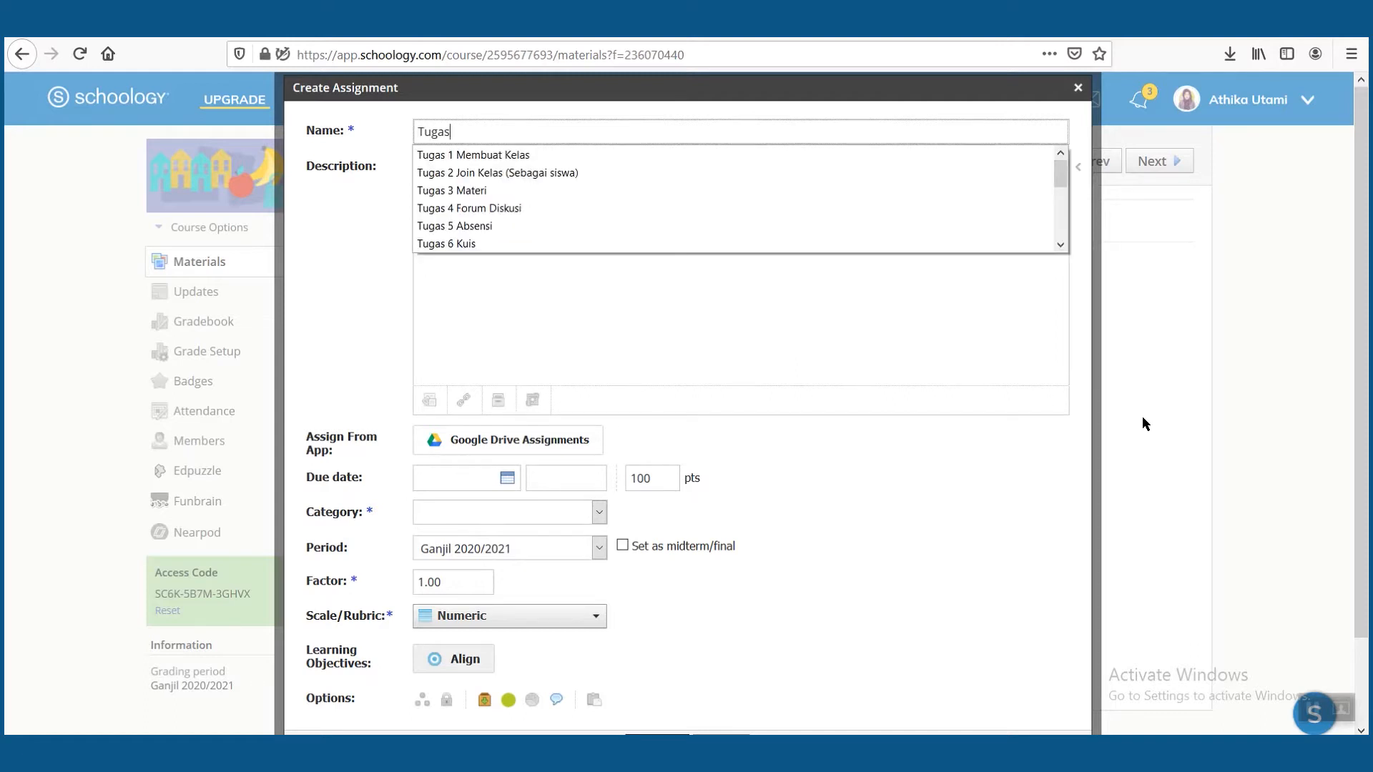
pyautogui.write(' Topik 3')
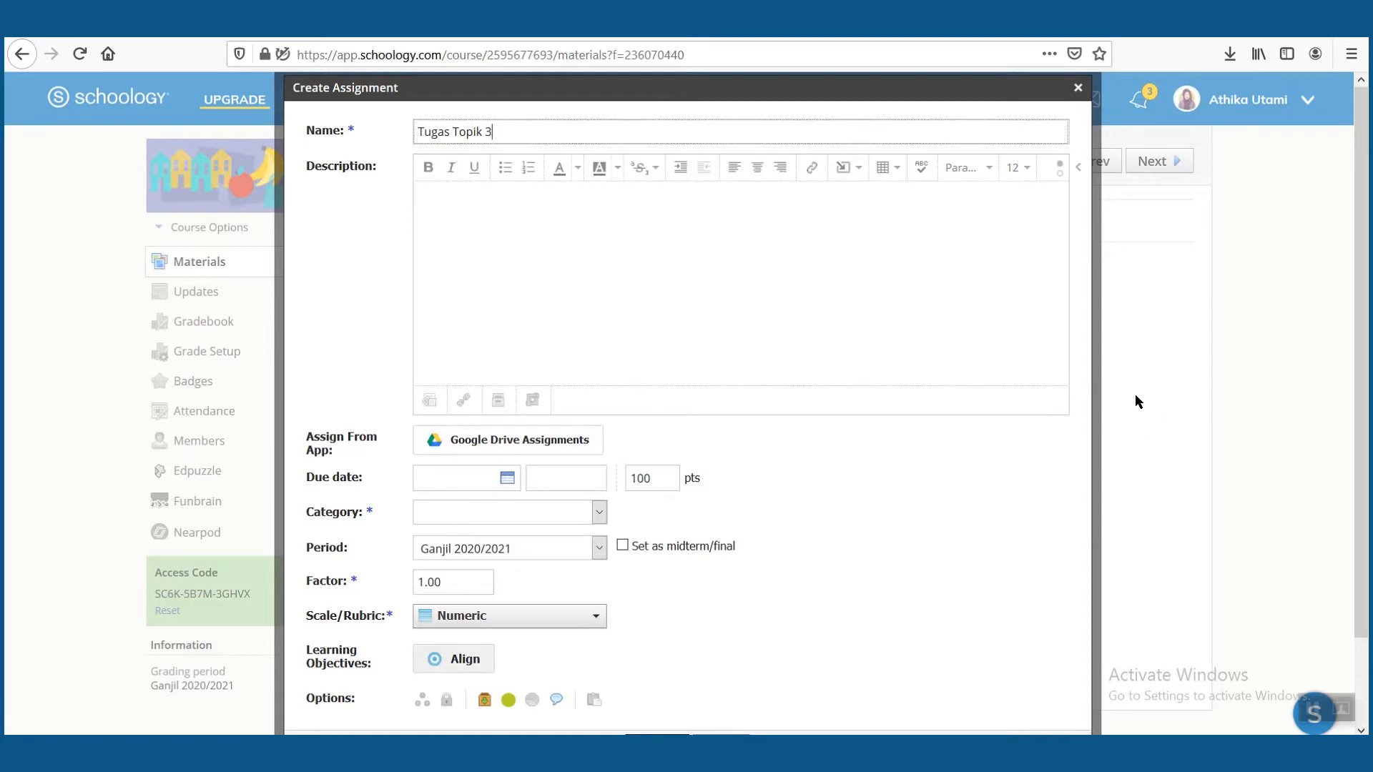
pyautogui.click(676, 318)
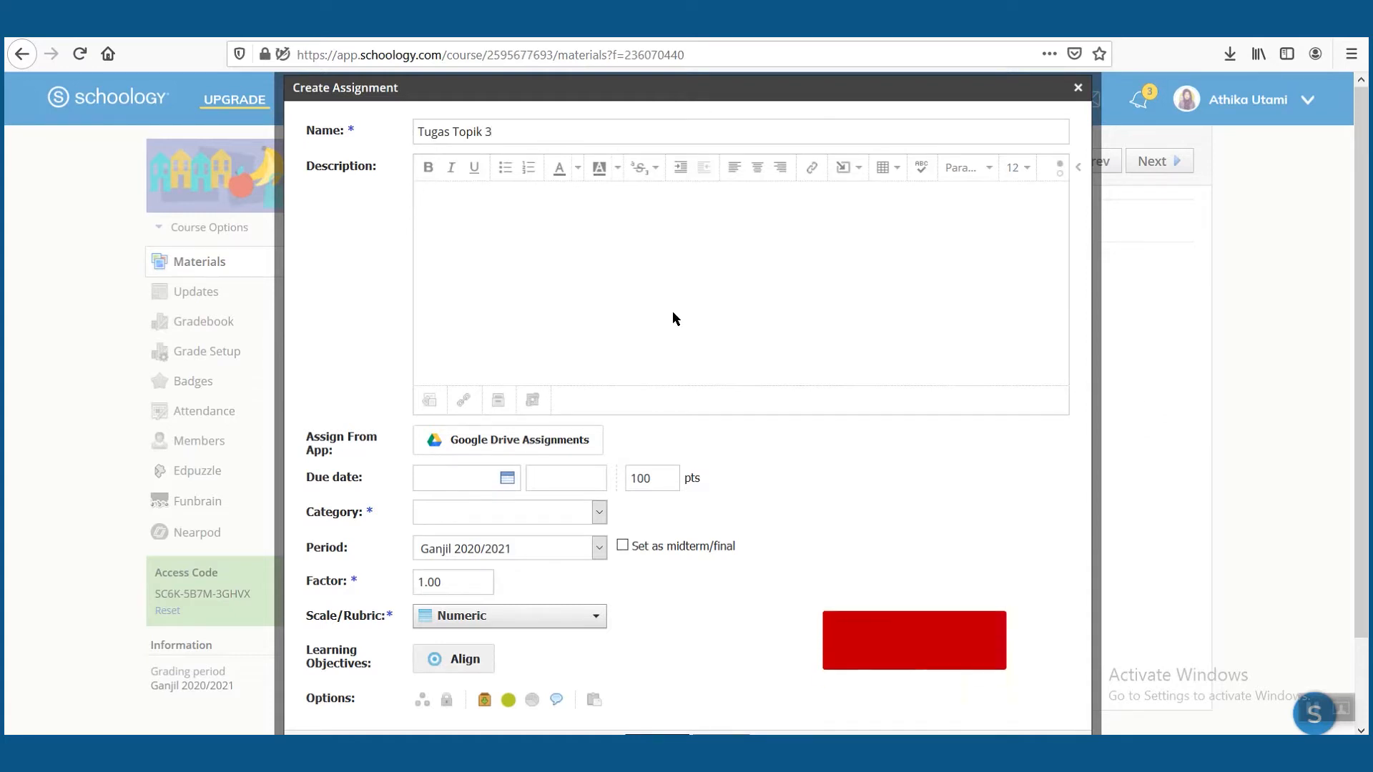
pyautogui.write('Silahkan membaca materi topik 3 dan buatlah :')
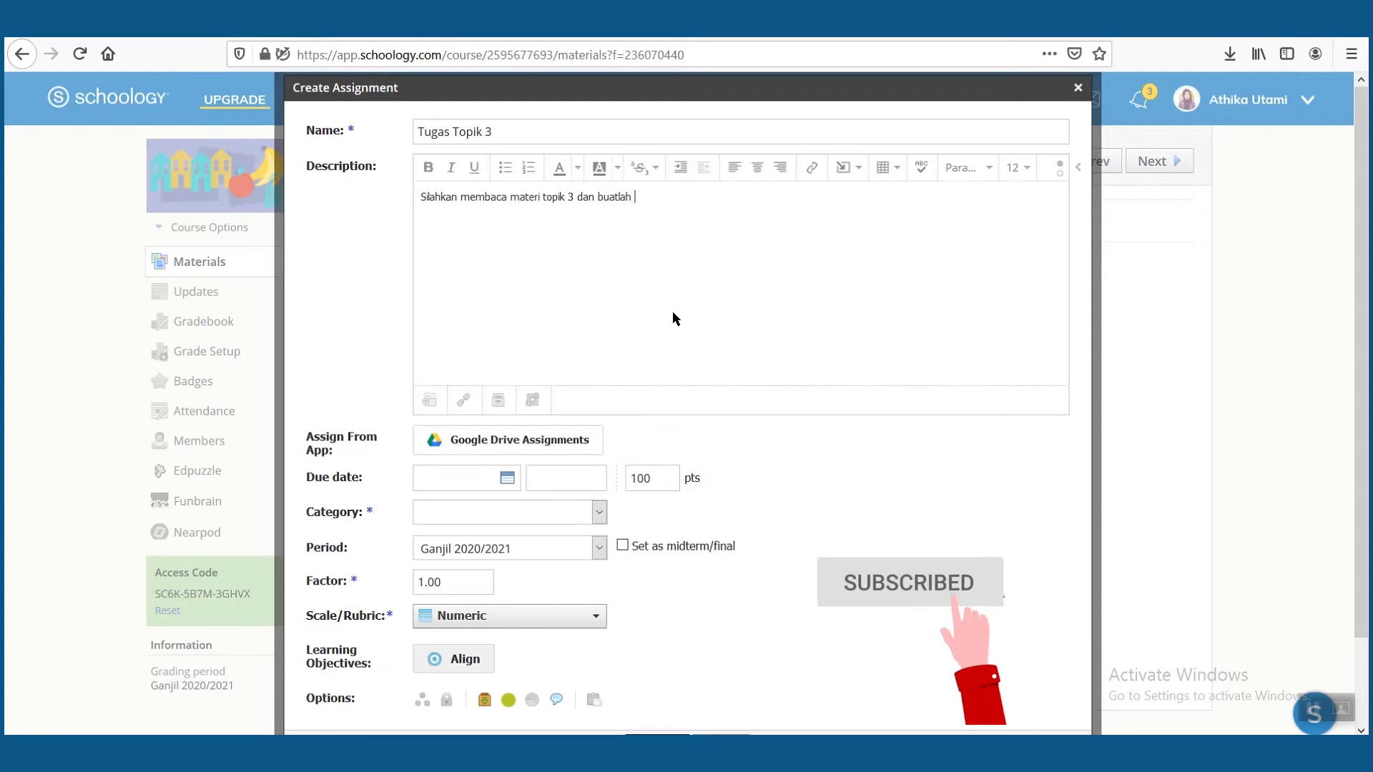
# Add the description line "1. Intisari dalam 1 lembar A4" and begin the following one with "2. Buatlah"
pyautogui.press('Return')
pyautogui.write('1. Intisari dalam 1 lembar A4')
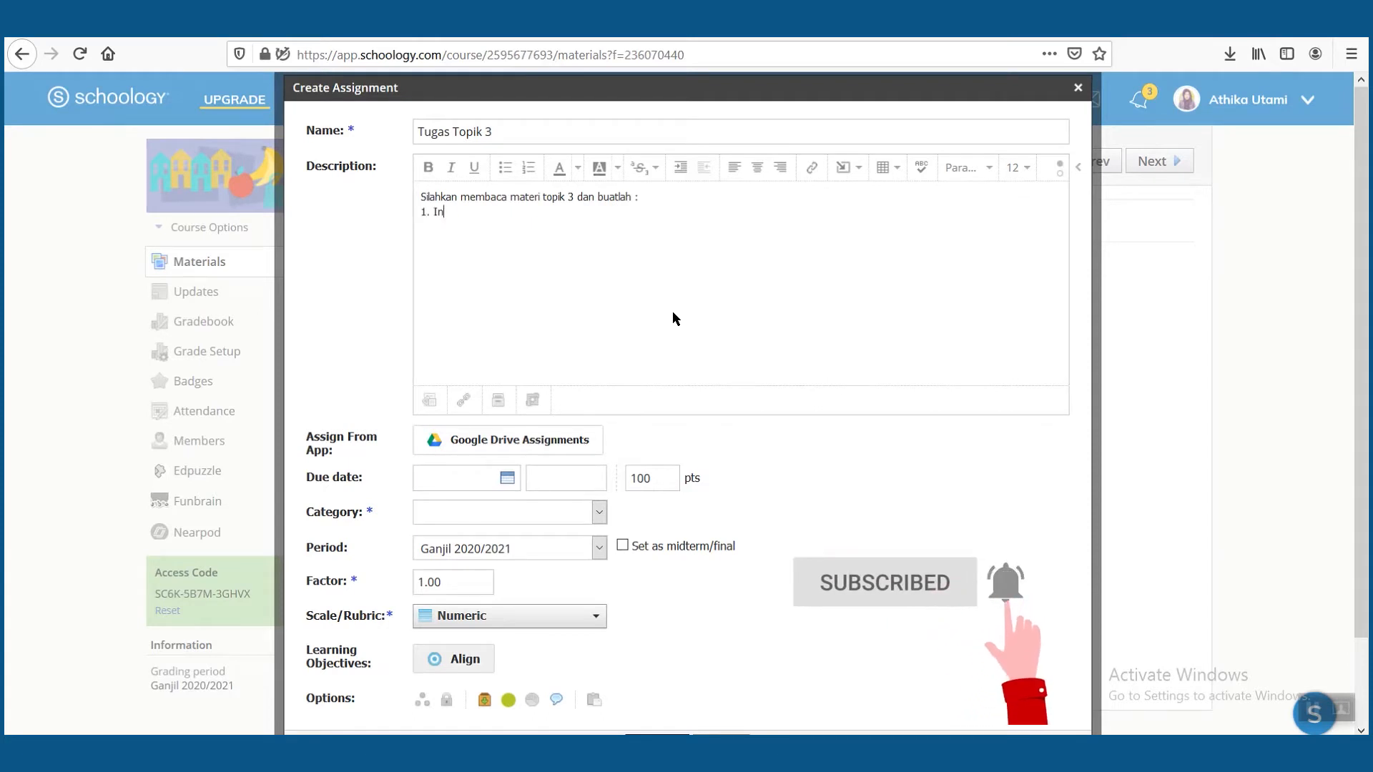
pyautogui.press('Return')
pyautogui.write('2. Buatlah')
# Insert "Anticipation" after "topik 3" and complete item 2 with "animasi sederhana yang menerapkan prinsip Anticipation. Software dan teknik bebas."
pyautogui.click(577, 198)
pyautogui.write('Anticipation')
pyautogui.click(492, 226)
pyautogui.write('animasi sederhana yang menerapkan prinsip Anticipation. Software dan teknik bebas.')
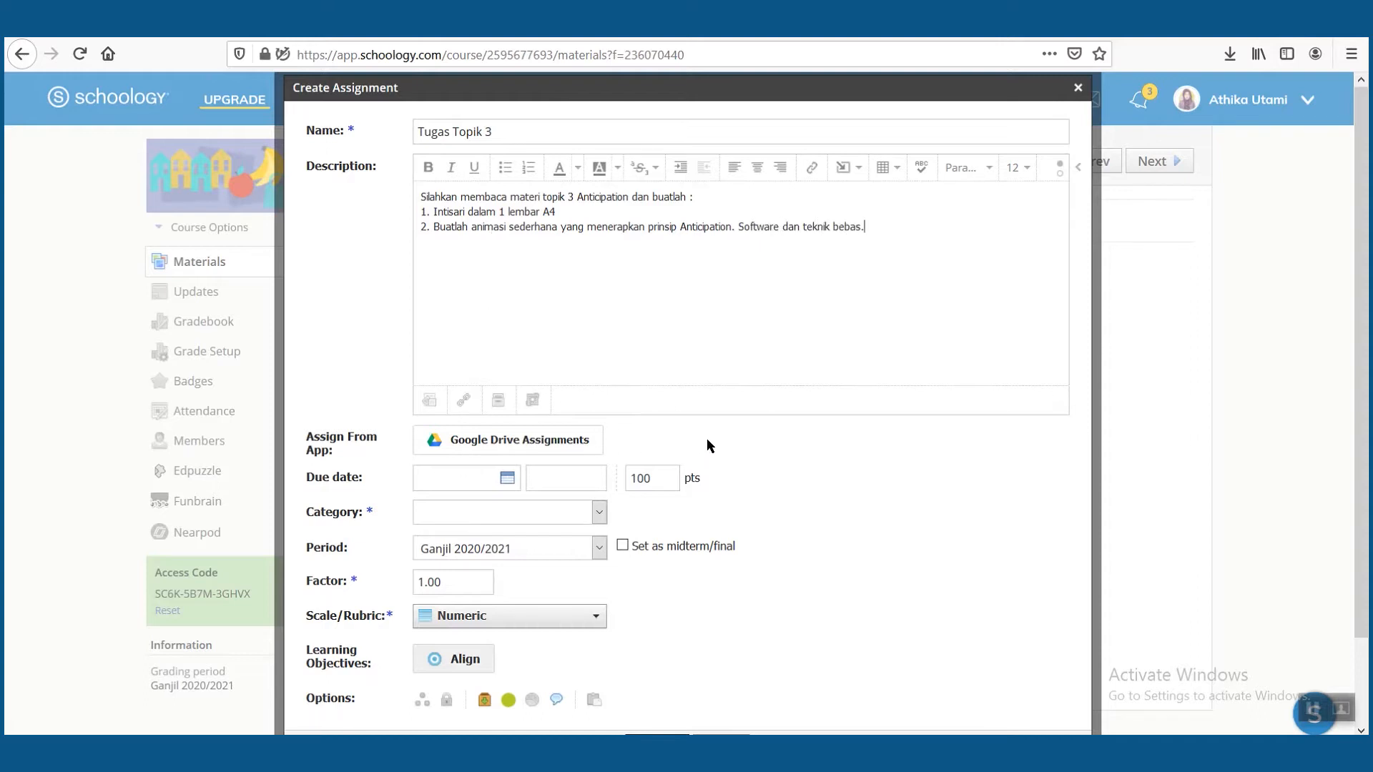
# Attach the PDF file materi1animasi from the ANIMASI 2D folder to the assignment
pyautogui.scroll(-2, 706, 439)
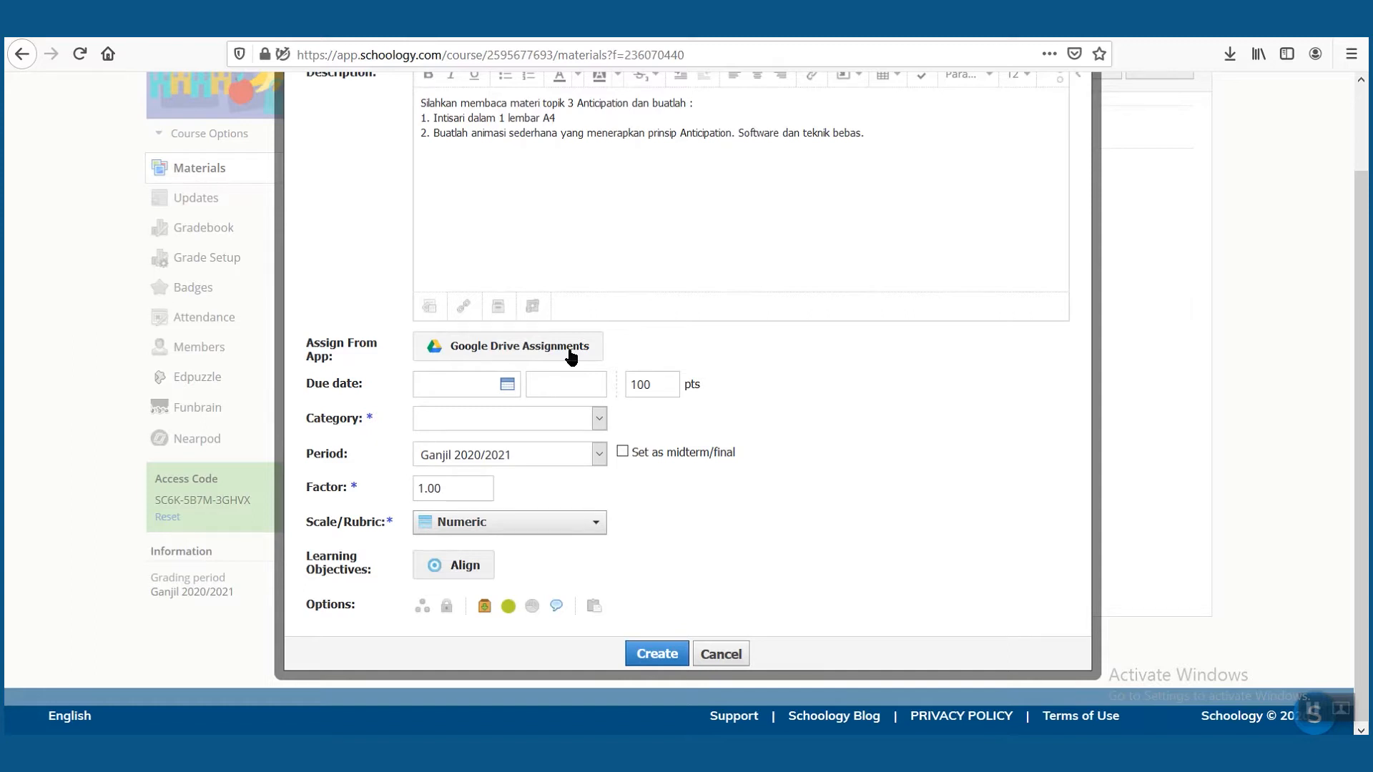
pyautogui.scroll(2, 570, 355)
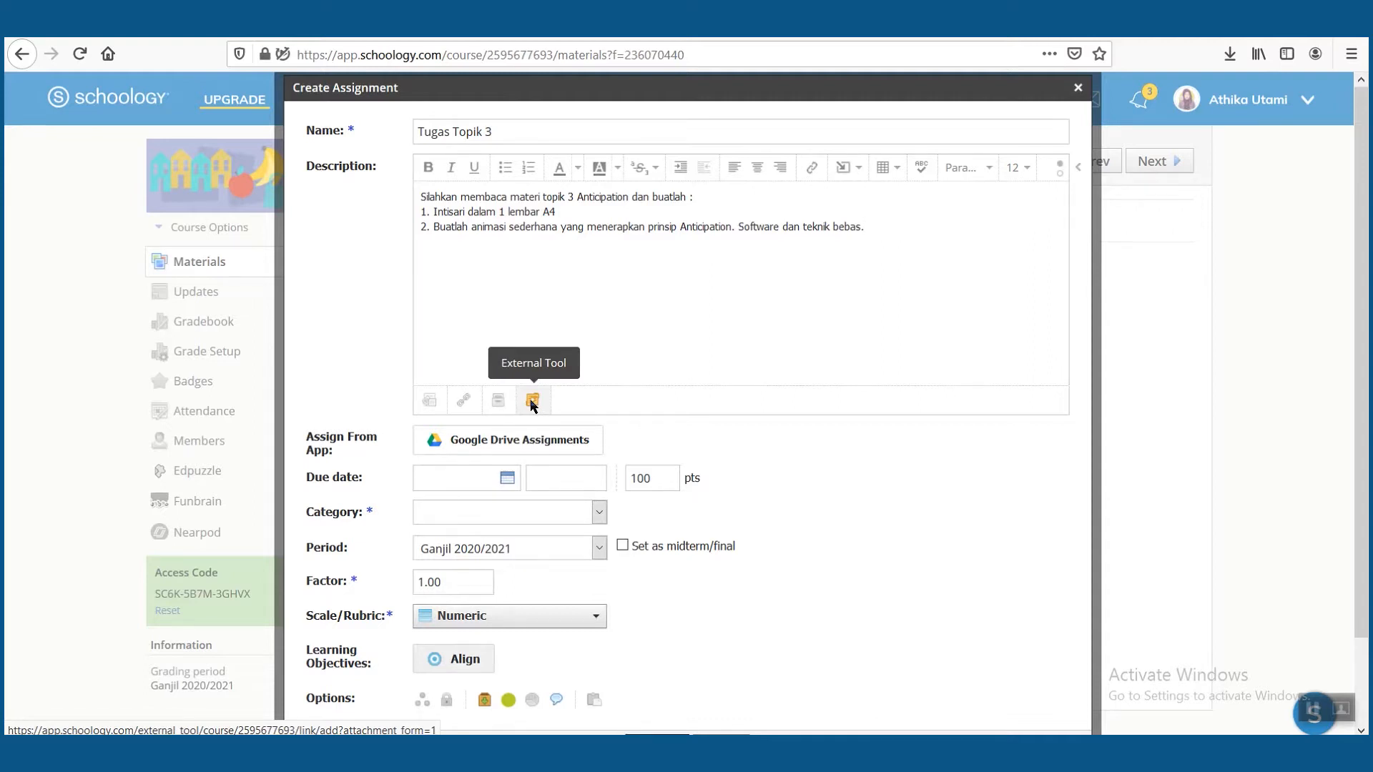
pyautogui.click(429, 401)
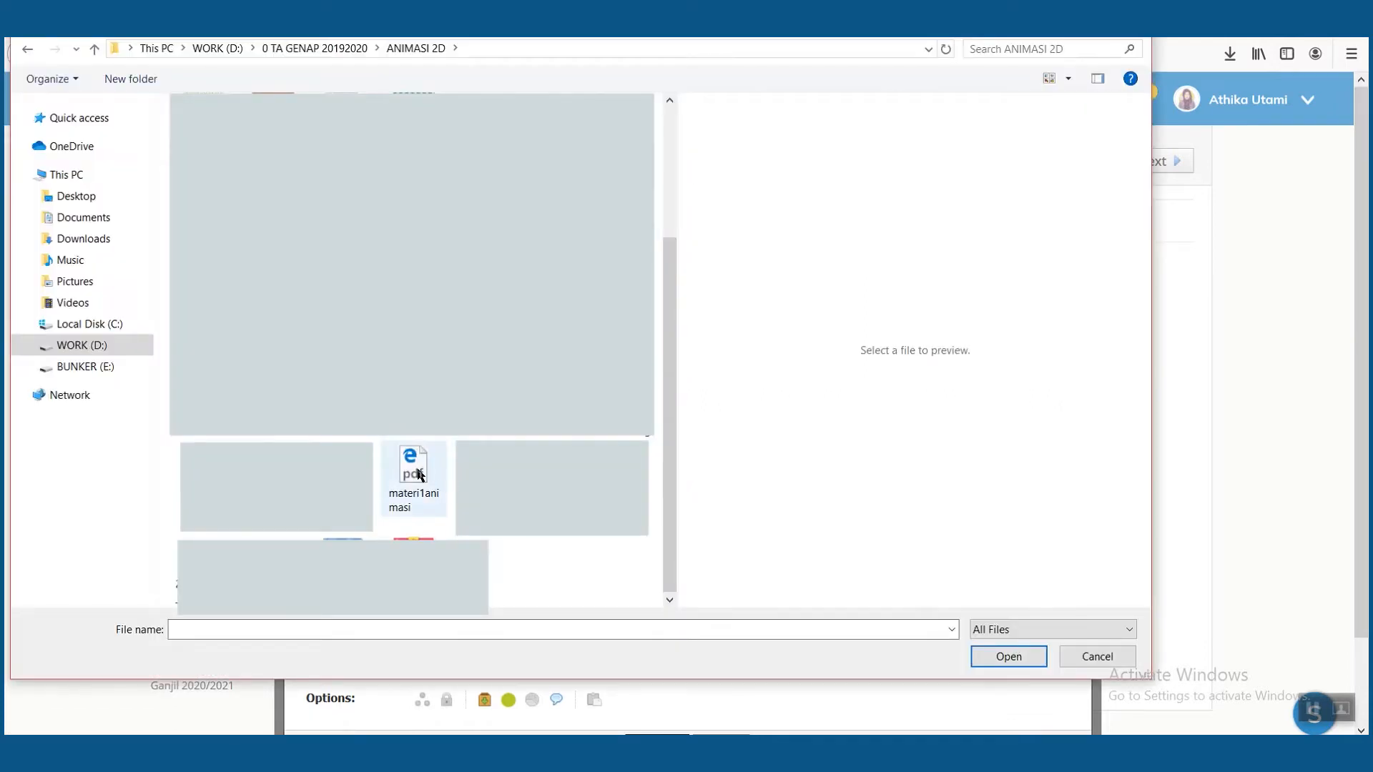
pyautogui.click(418, 474)
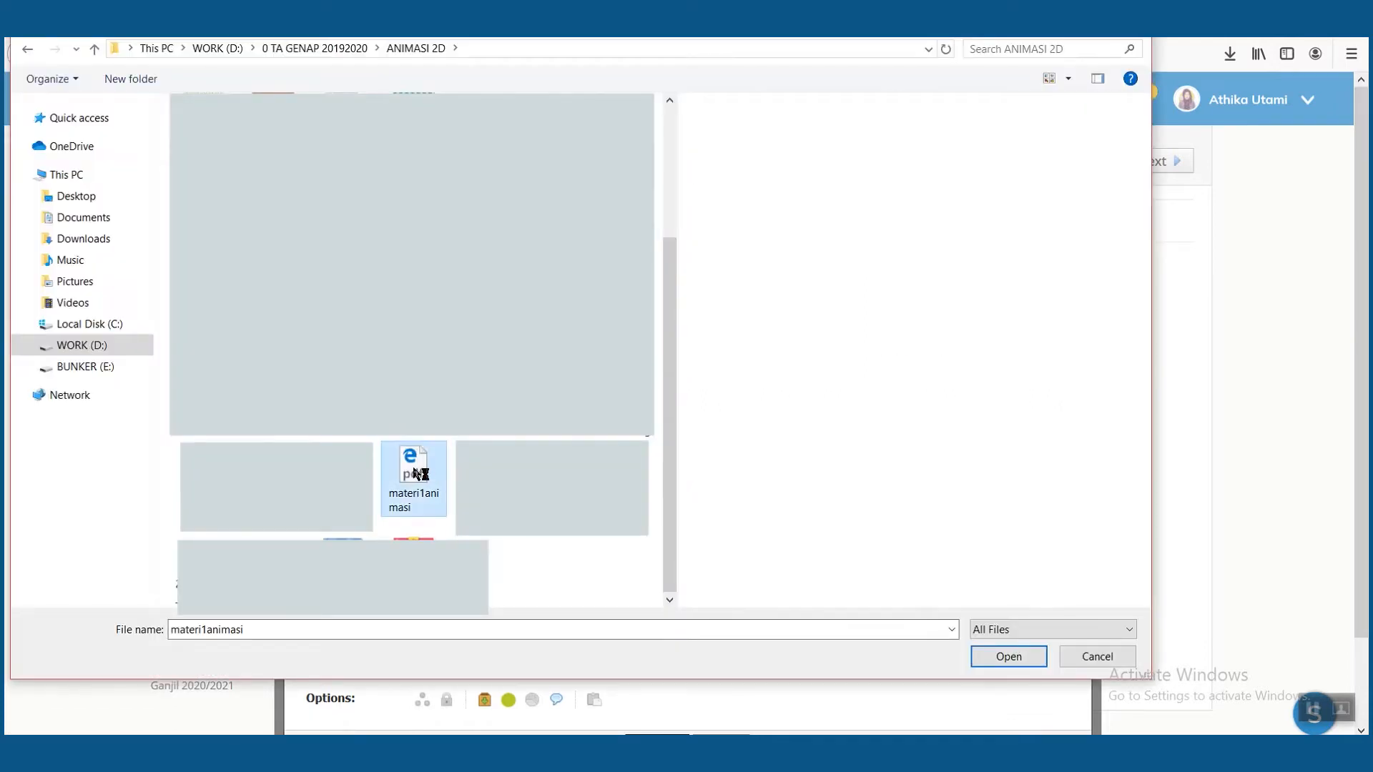
pyautogui.click(1001, 656)
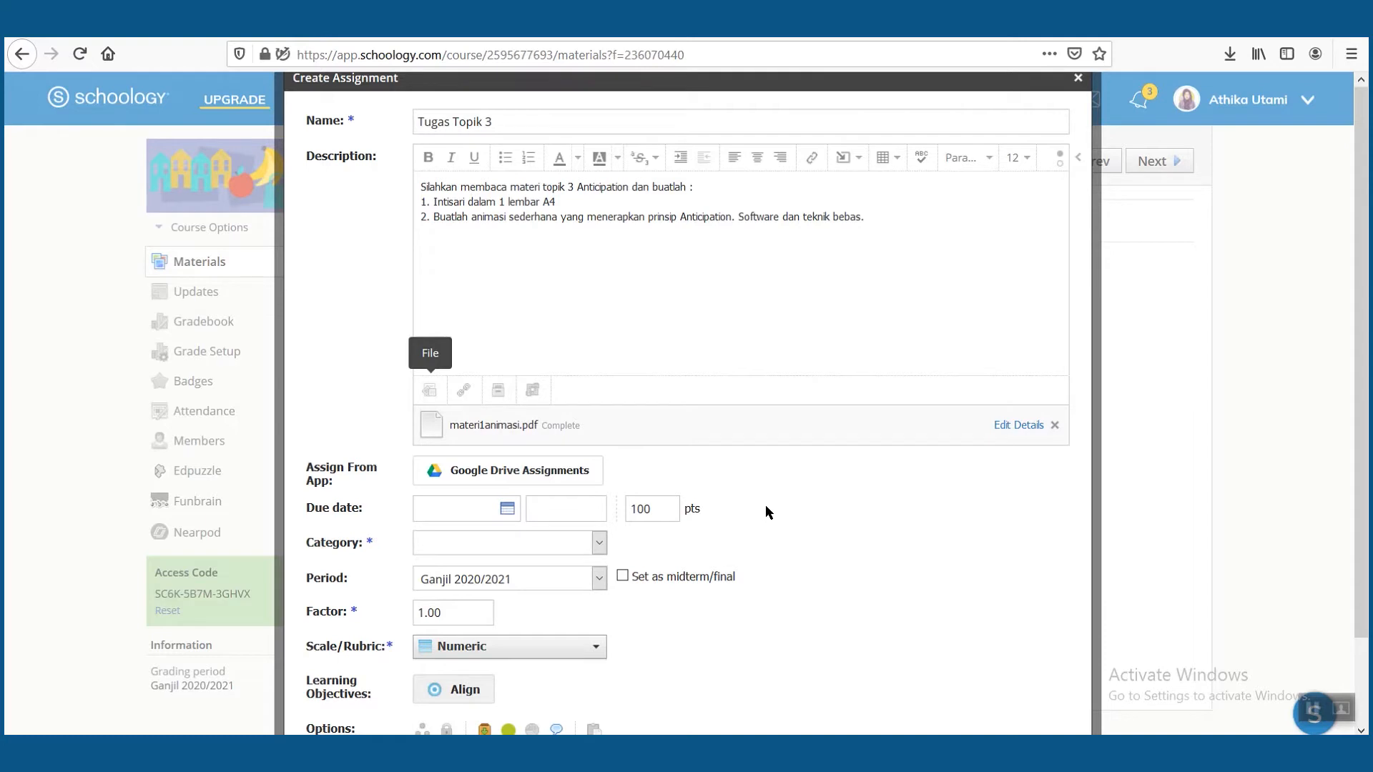
# Start a link attachment, switch to the YouTube results and copy the link of "2. Anticipation - 12 Principles of Animation"
pyautogui.click(464, 389)
pyautogui.click(671, 260)
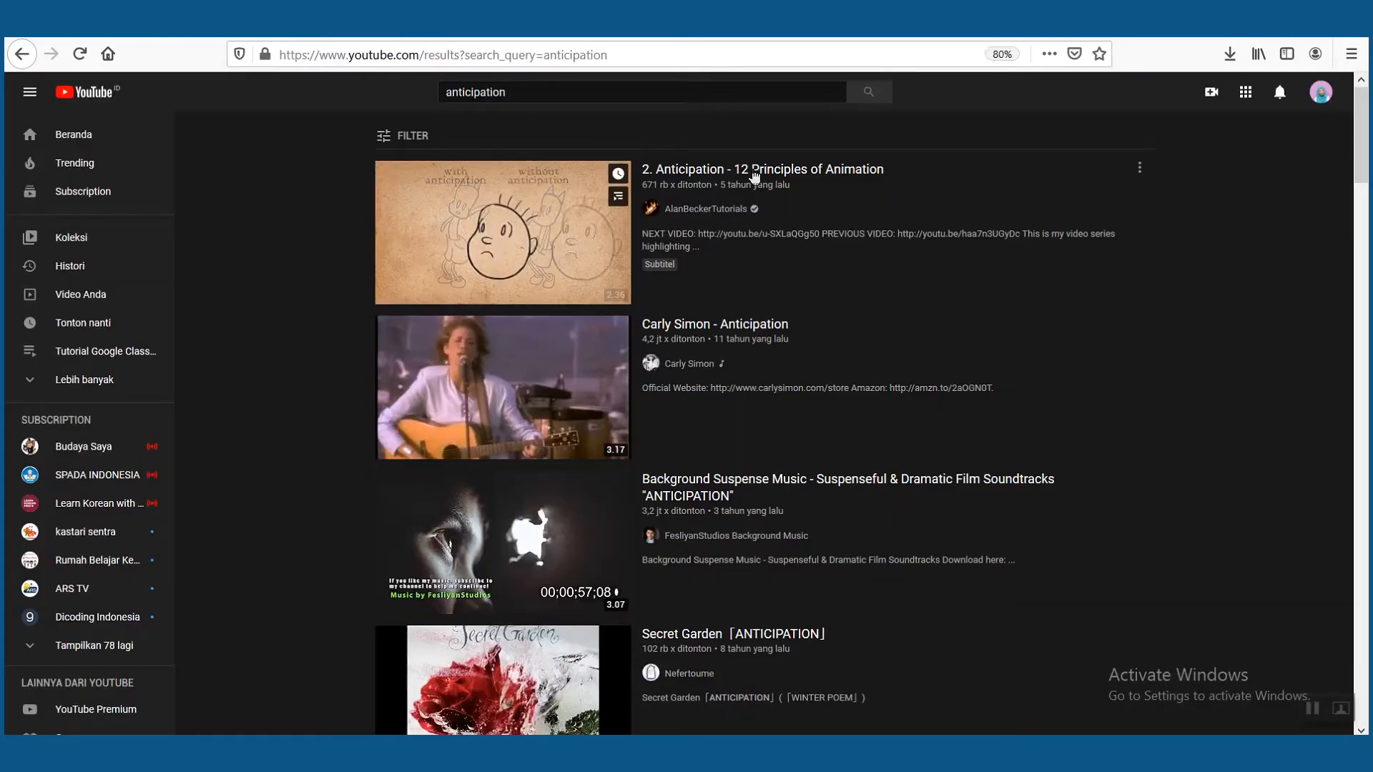
pyautogui.rightClick(754, 170)
pyautogui.click(823, 288)
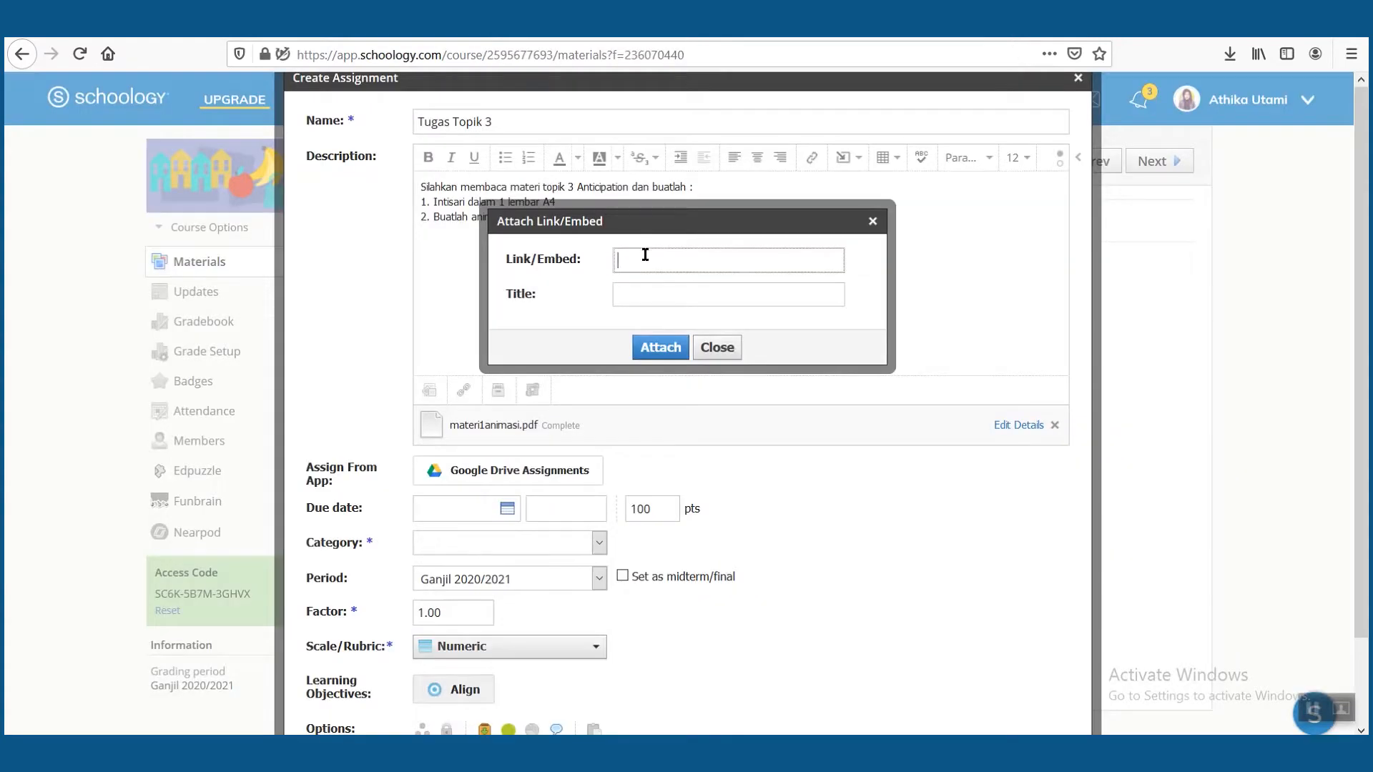
# Paste the copied video address as the link, title it "Anticipation" and attach it to the assignment
pyautogui.rightClick(645, 254)
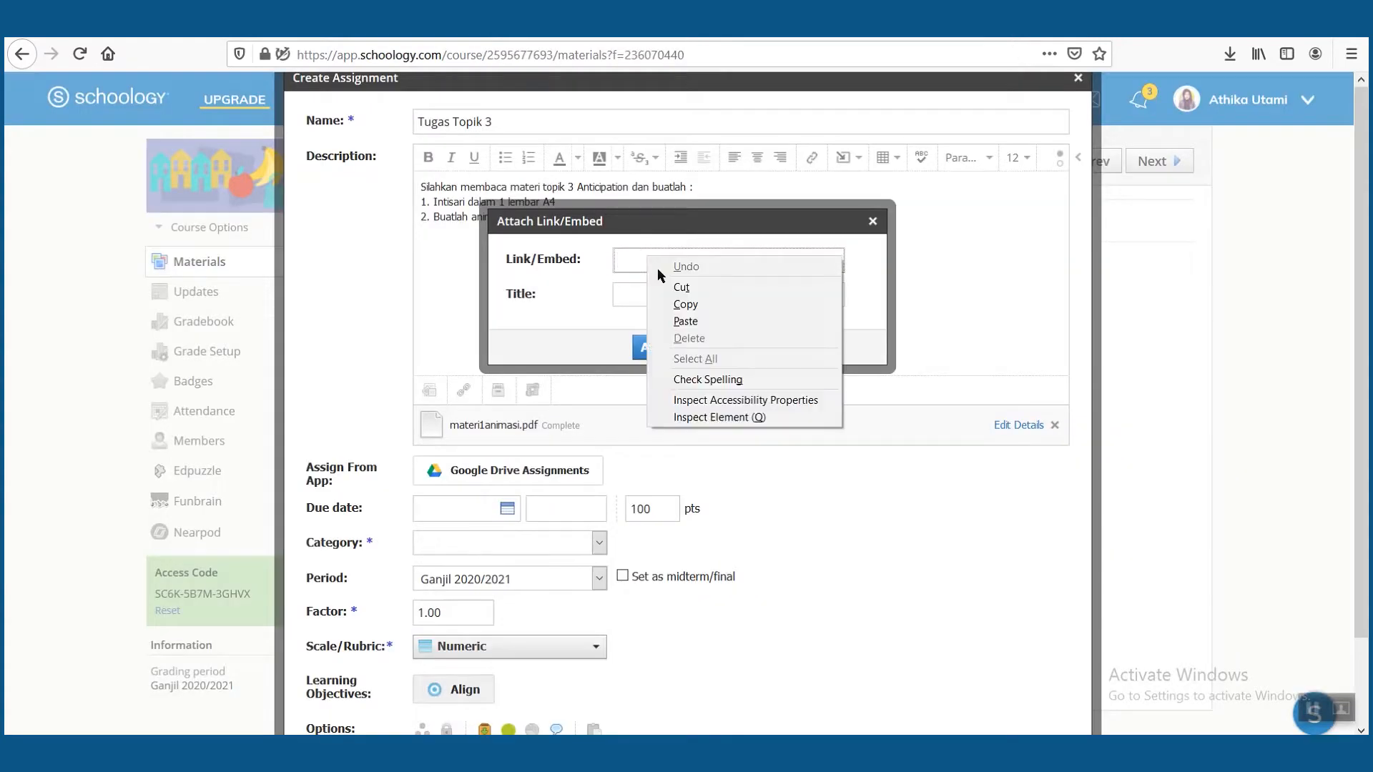
pyautogui.click(699, 319)
pyautogui.click(685, 291)
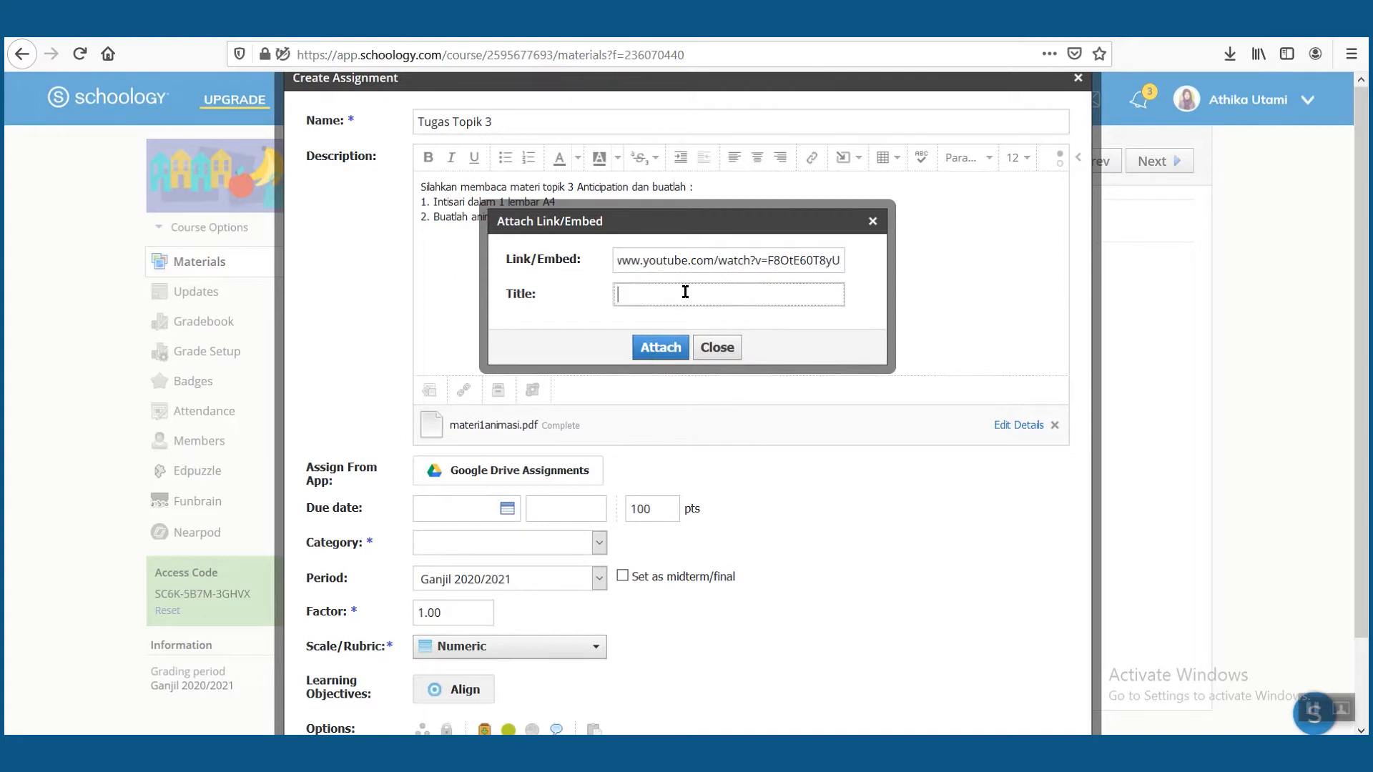
pyautogui.write('Anticipation')
pyautogui.click(642, 347)
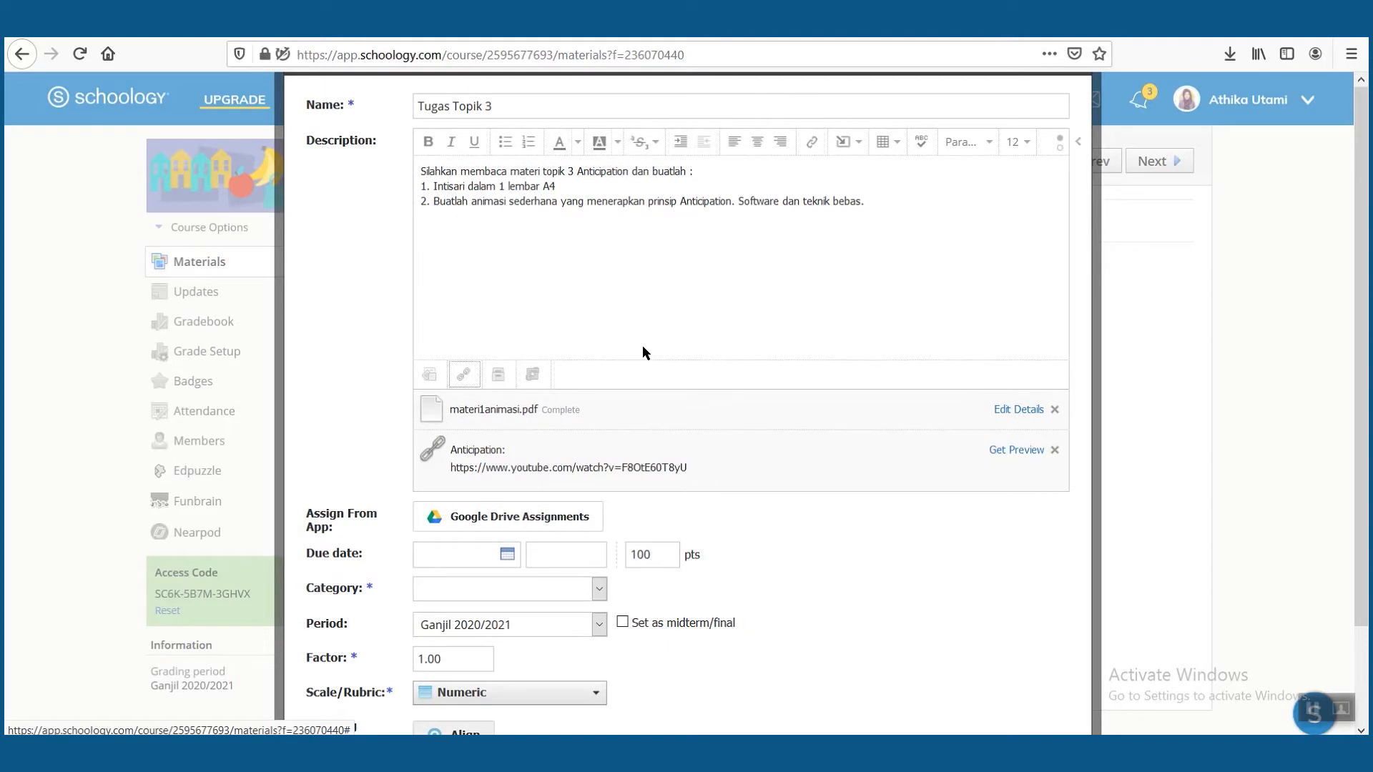
# Set the assignment's due date to August 19, 2020 and its grading category to Tugas
pyautogui.scroll(-3, 522, 547)
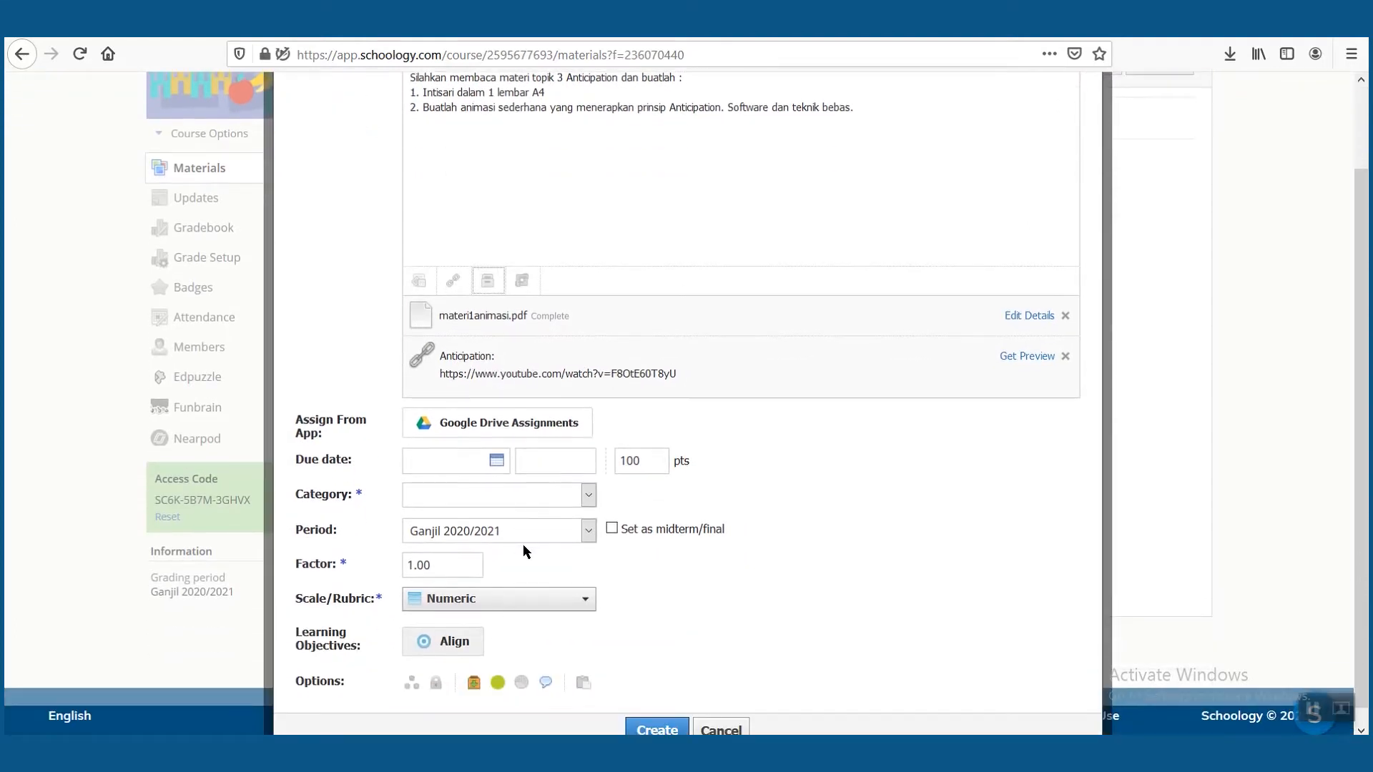
pyautogui.click(445, 463)
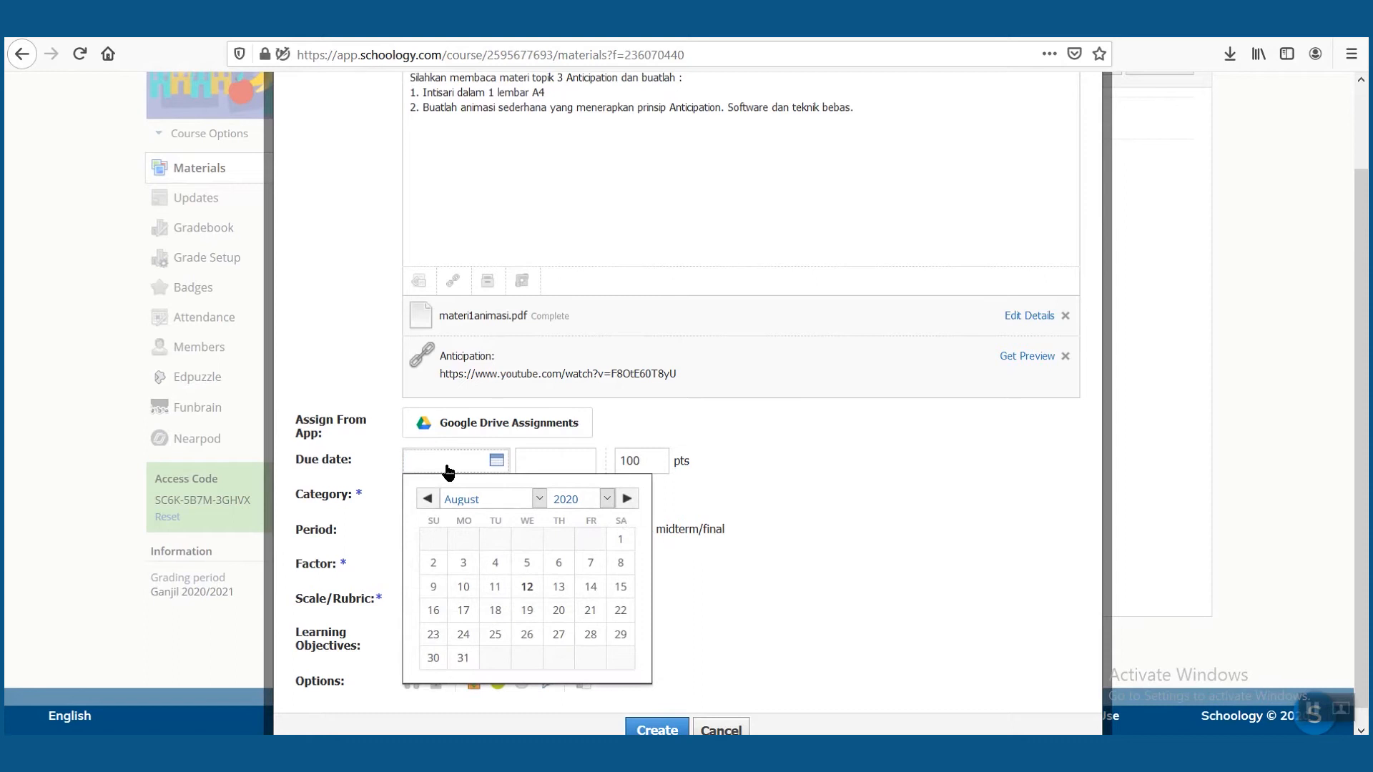
pyautogui.click(527, 610)
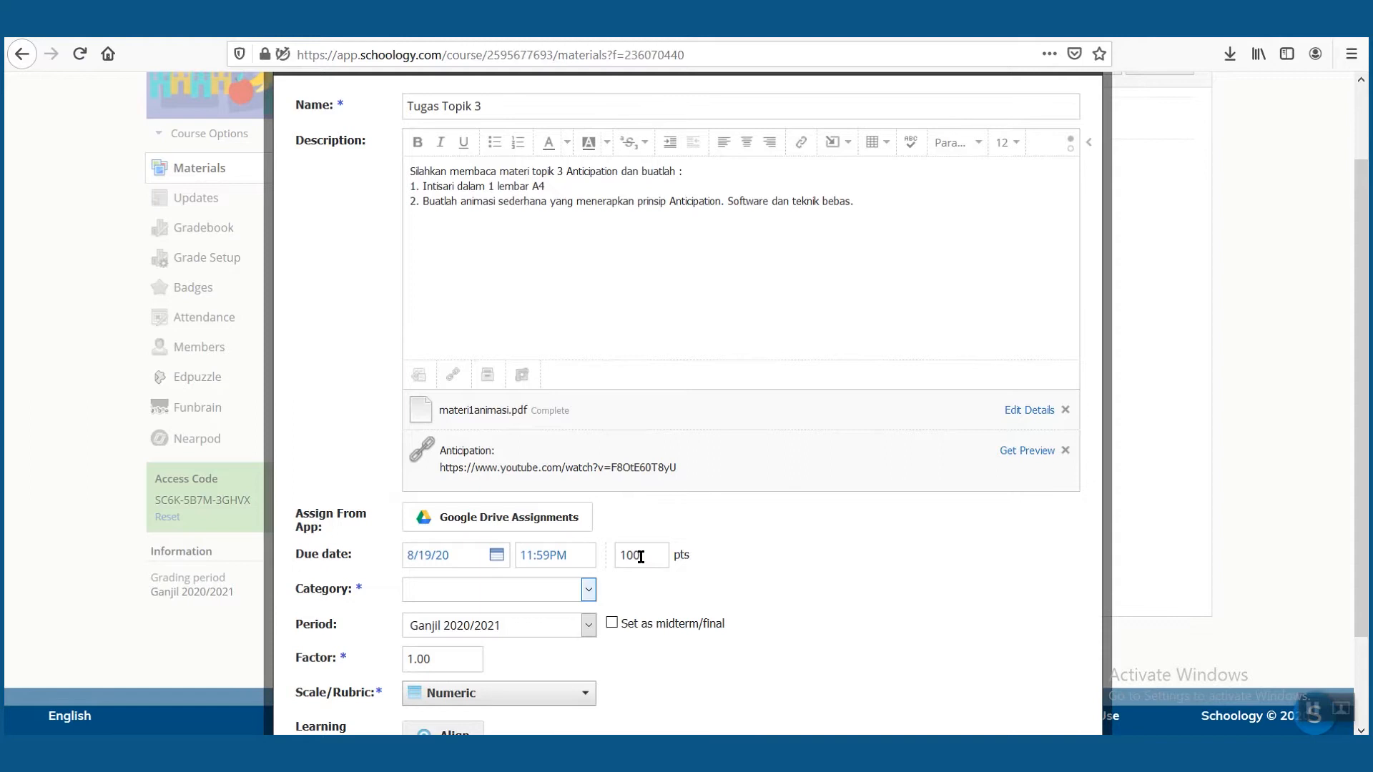
pyautogui.scroll(-2, 640, 556)
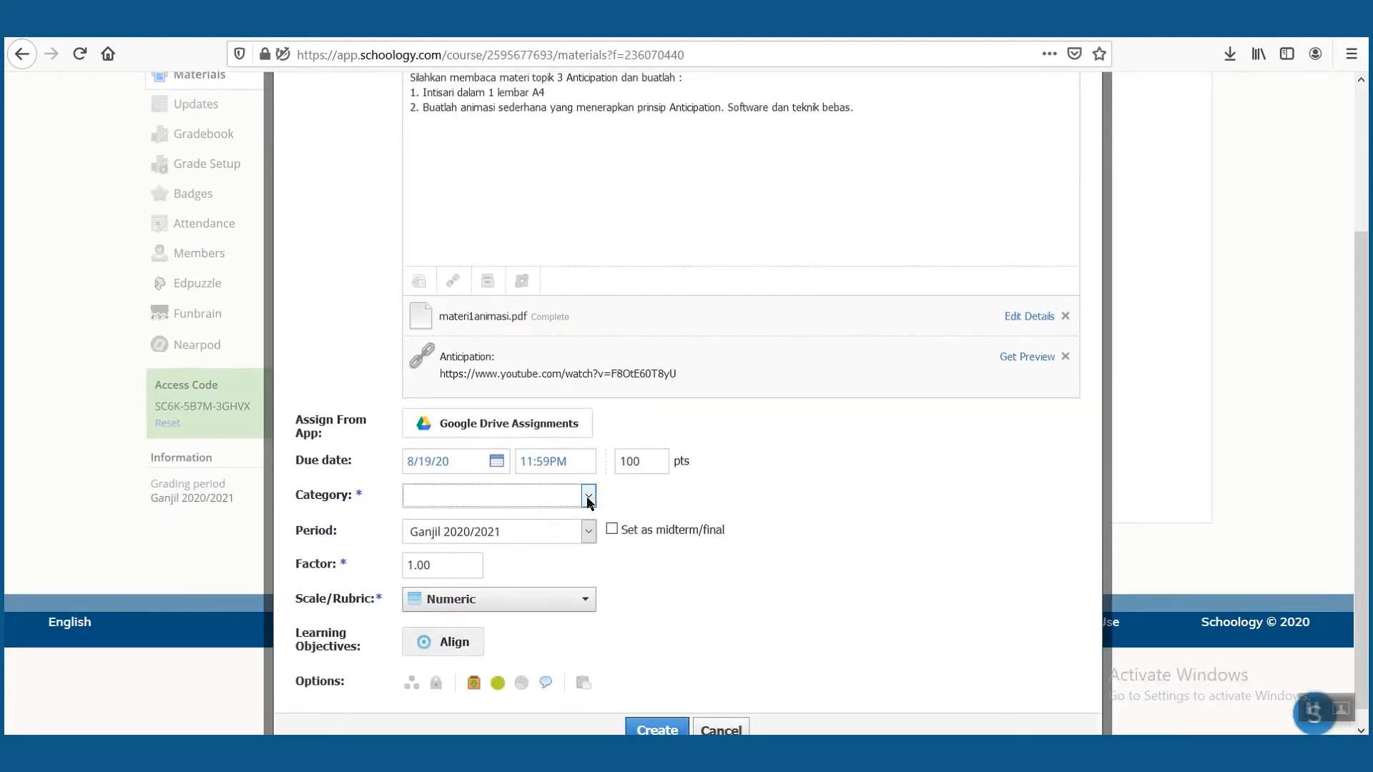
pyautogui.click(588, 497)
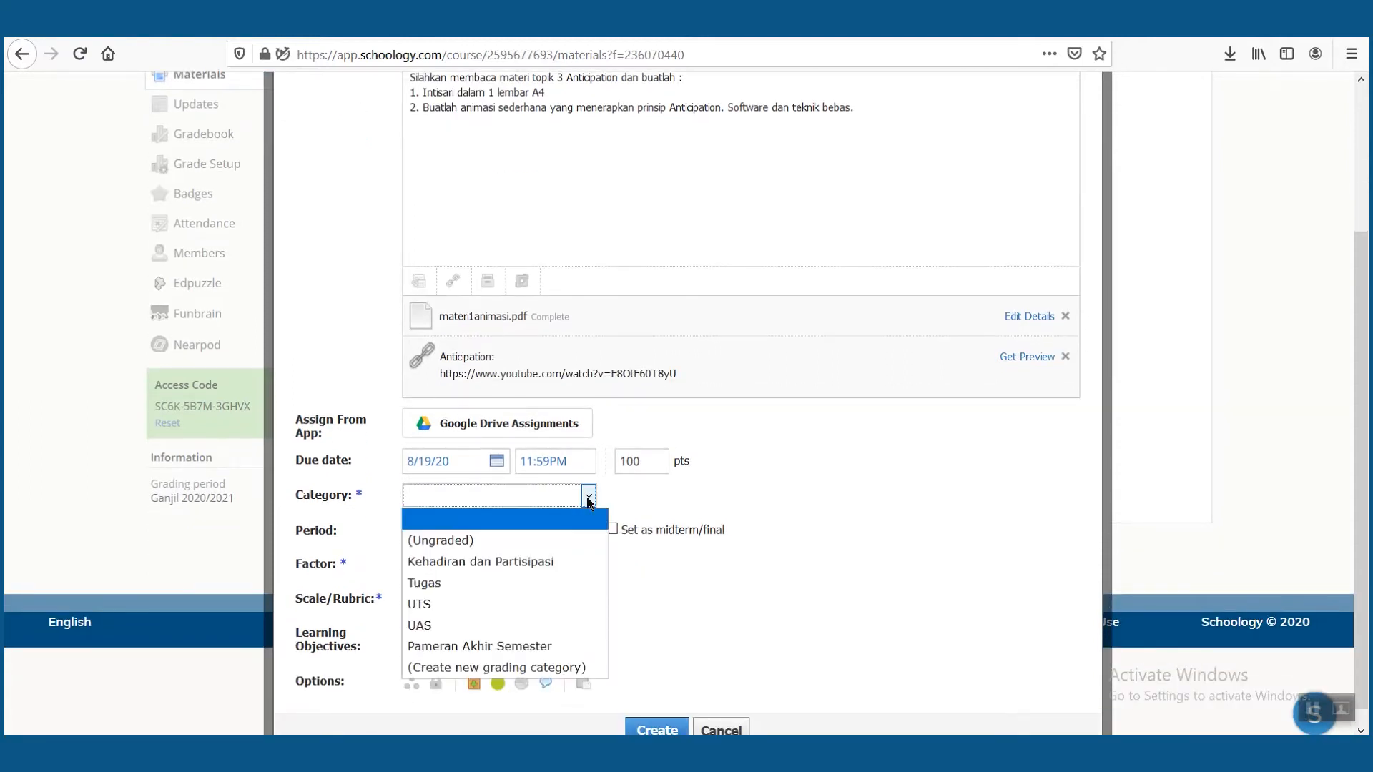
pyautogui.click(558, 583)
# Keep Ganjil 2020/2021 as the grading period and create the assignment
pyautogui.scroll(-2, 555, 572)
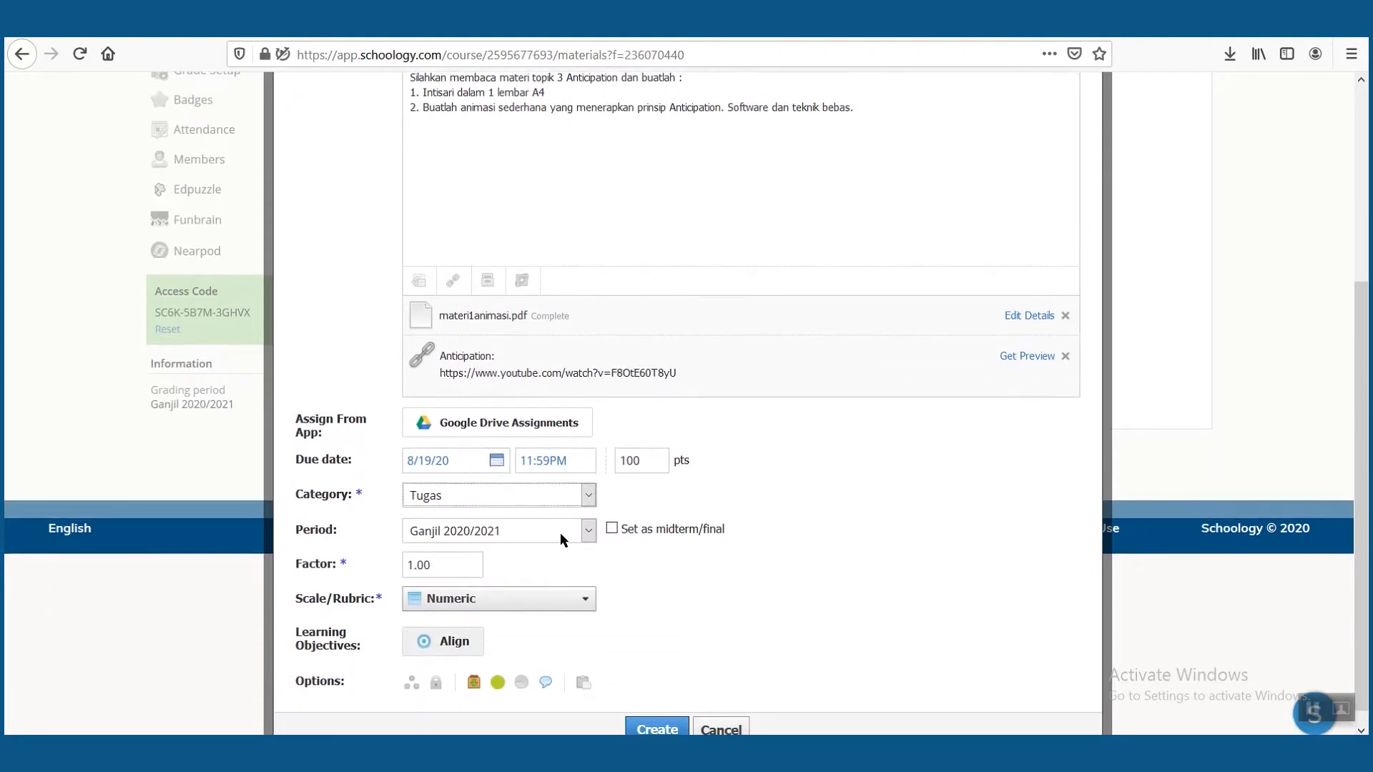
pyautogui.click(588, 532)
pyautogui.click(589, 534)
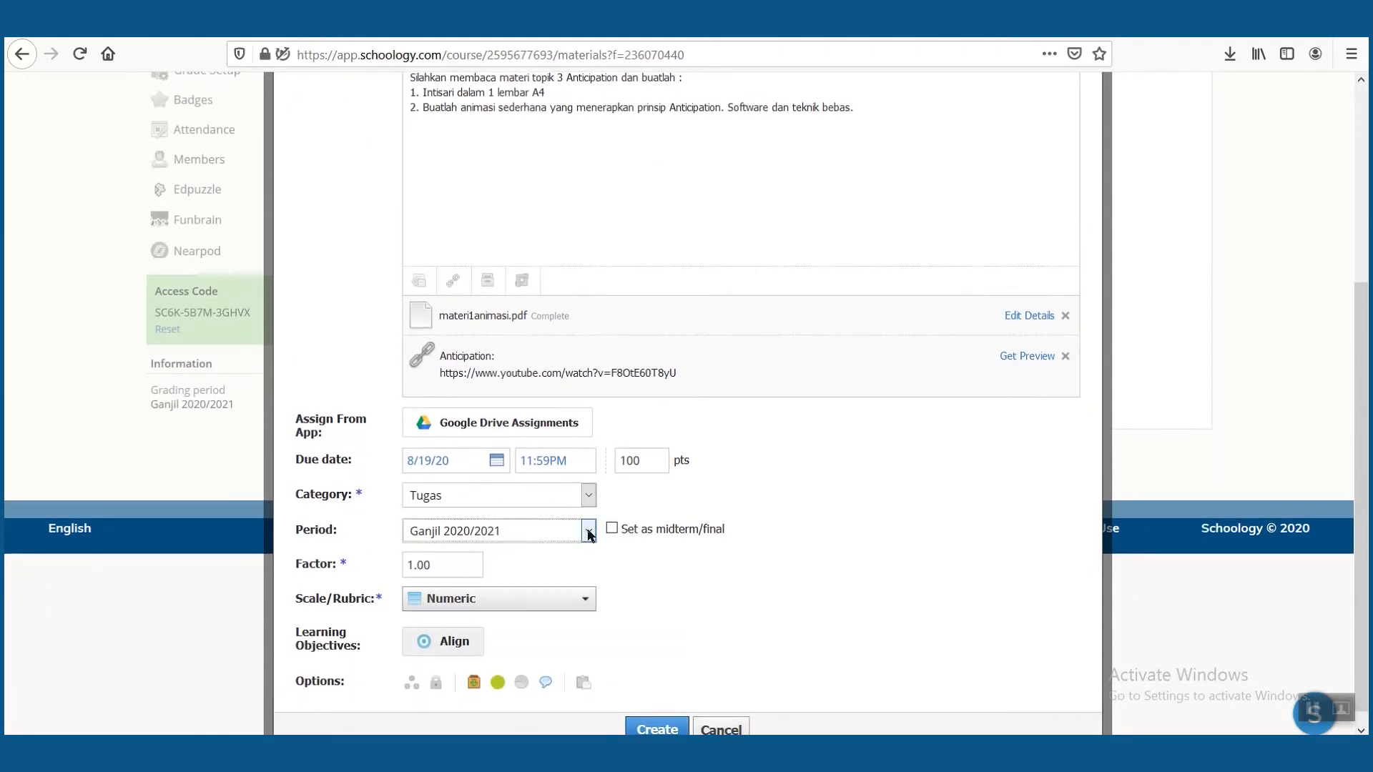
pyautogui.scroll(-1, 588, 579)
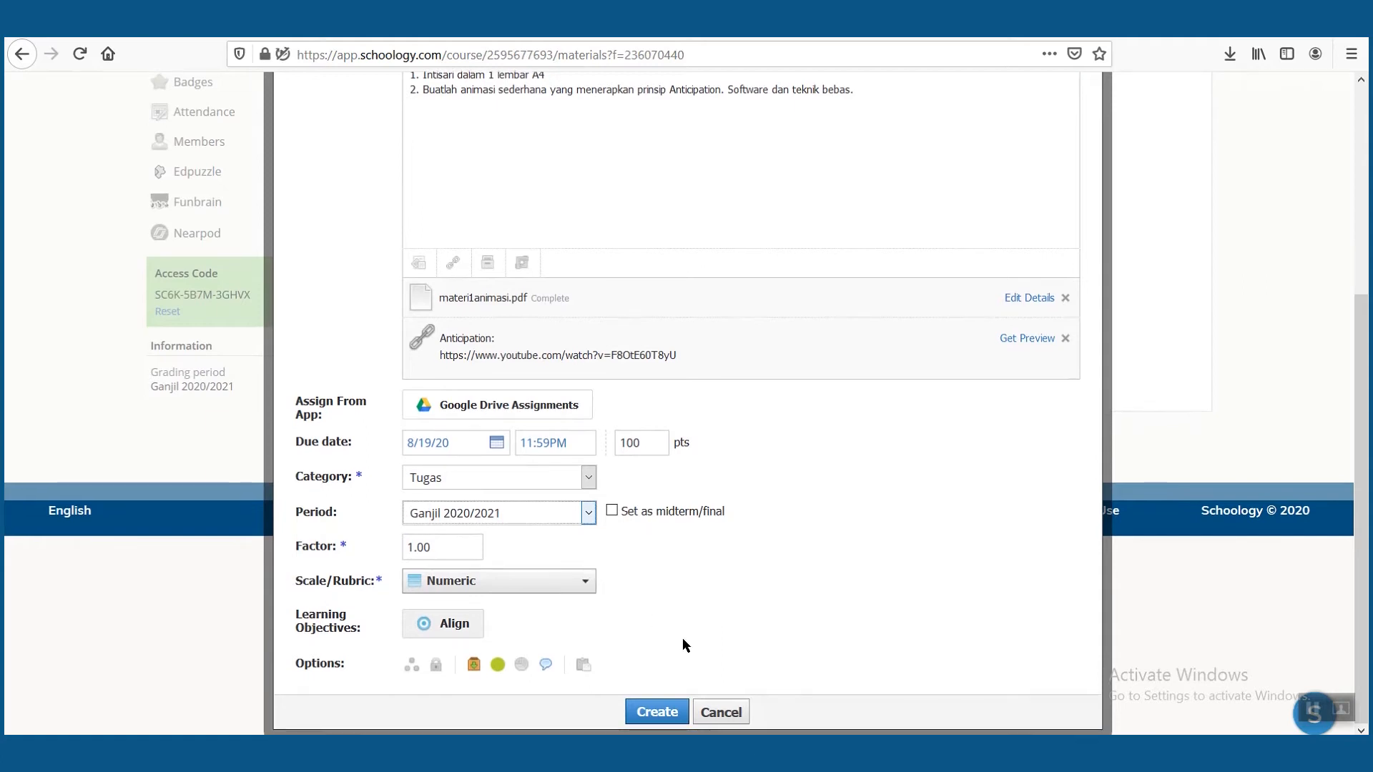
pyautogui.click(670, 712)
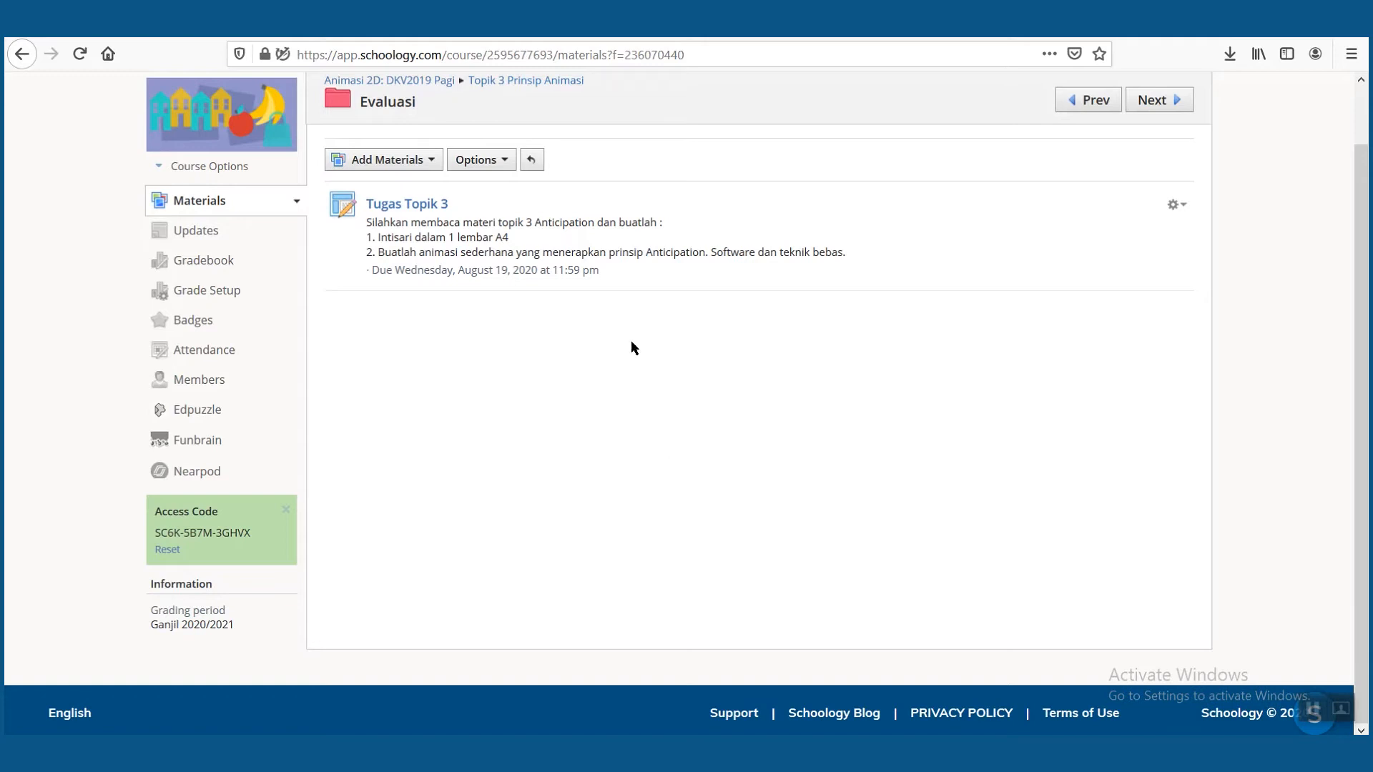
# Review the management options and the due date of Tugas Topik 3 in the Evaluasi folder
pyautogui.click(1174, 208)
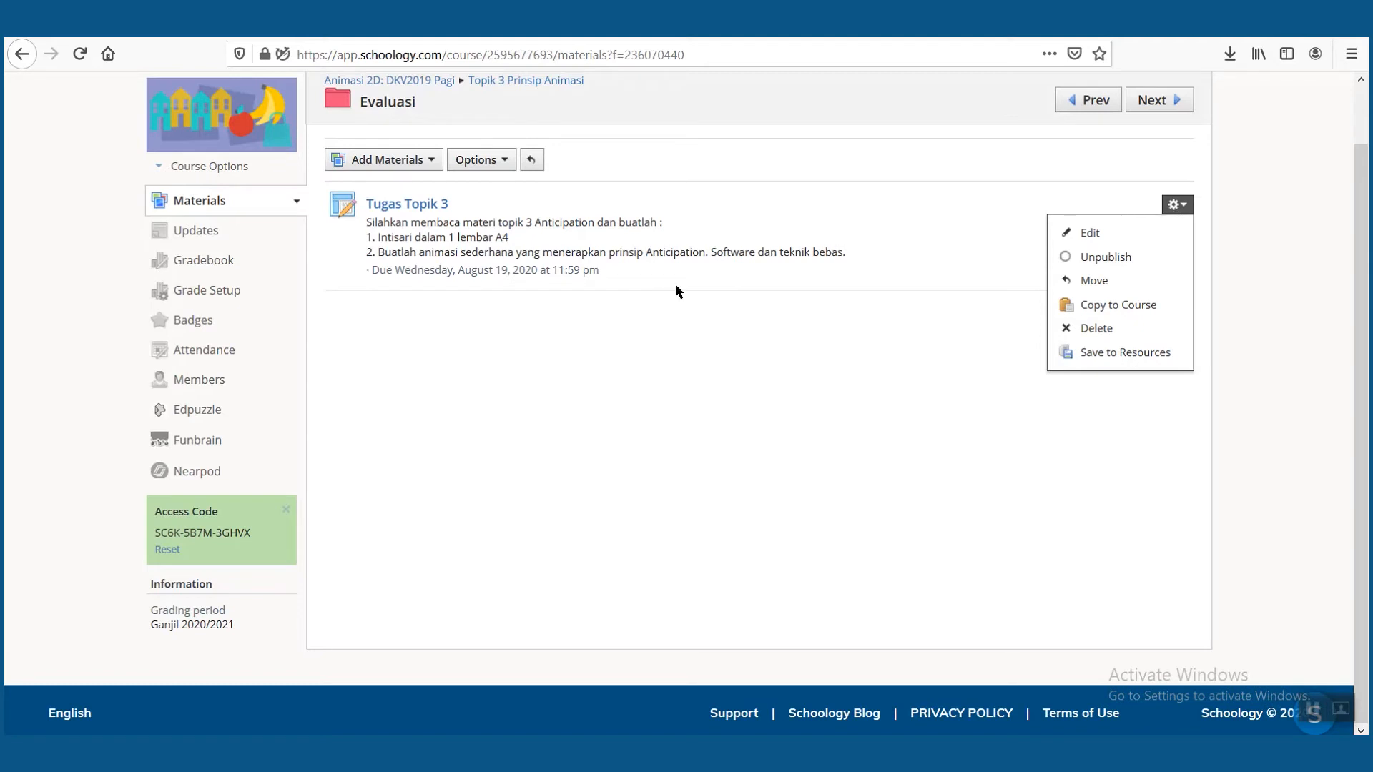
pyautogui.click(616, 314)
pyautogui.moveTo(599, 270); pyautogui.dragTo(373, 271)
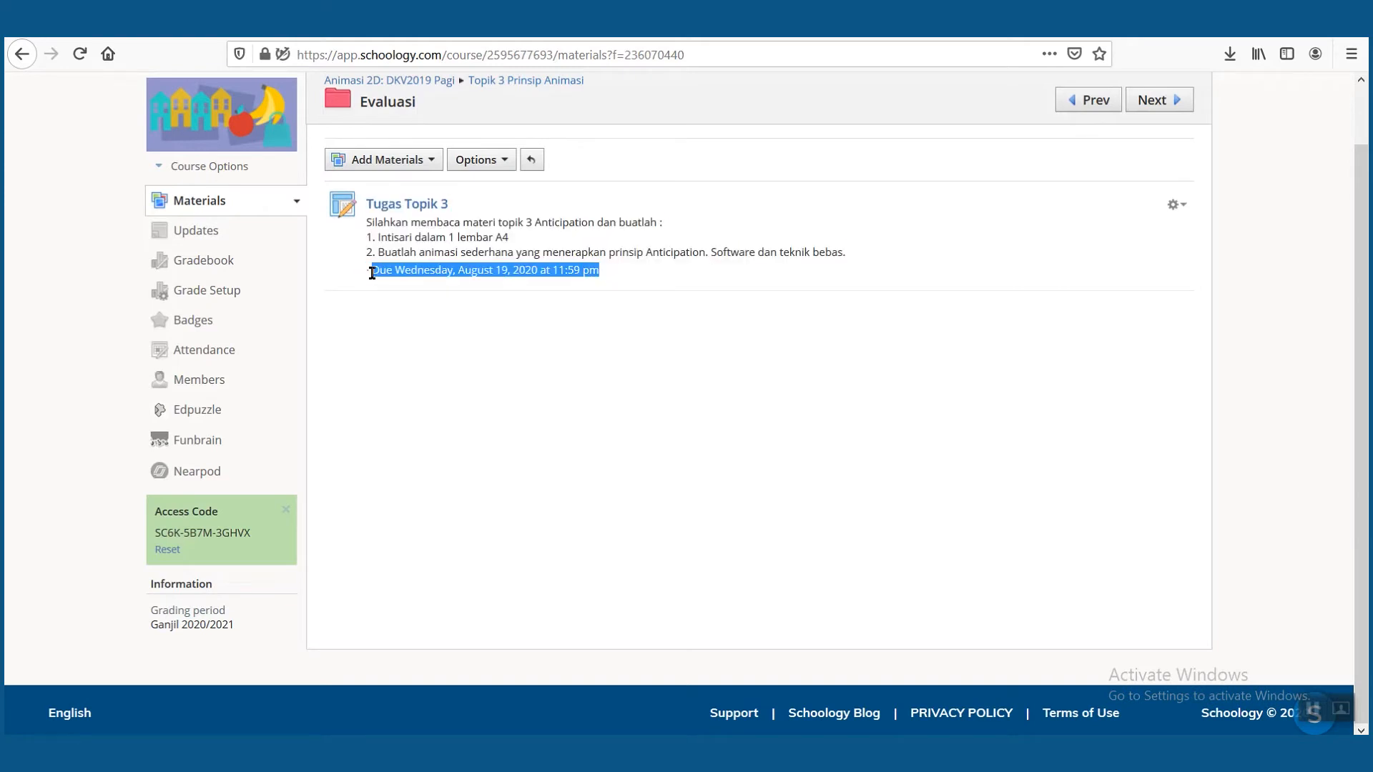
pyautogui.click(429, 351)
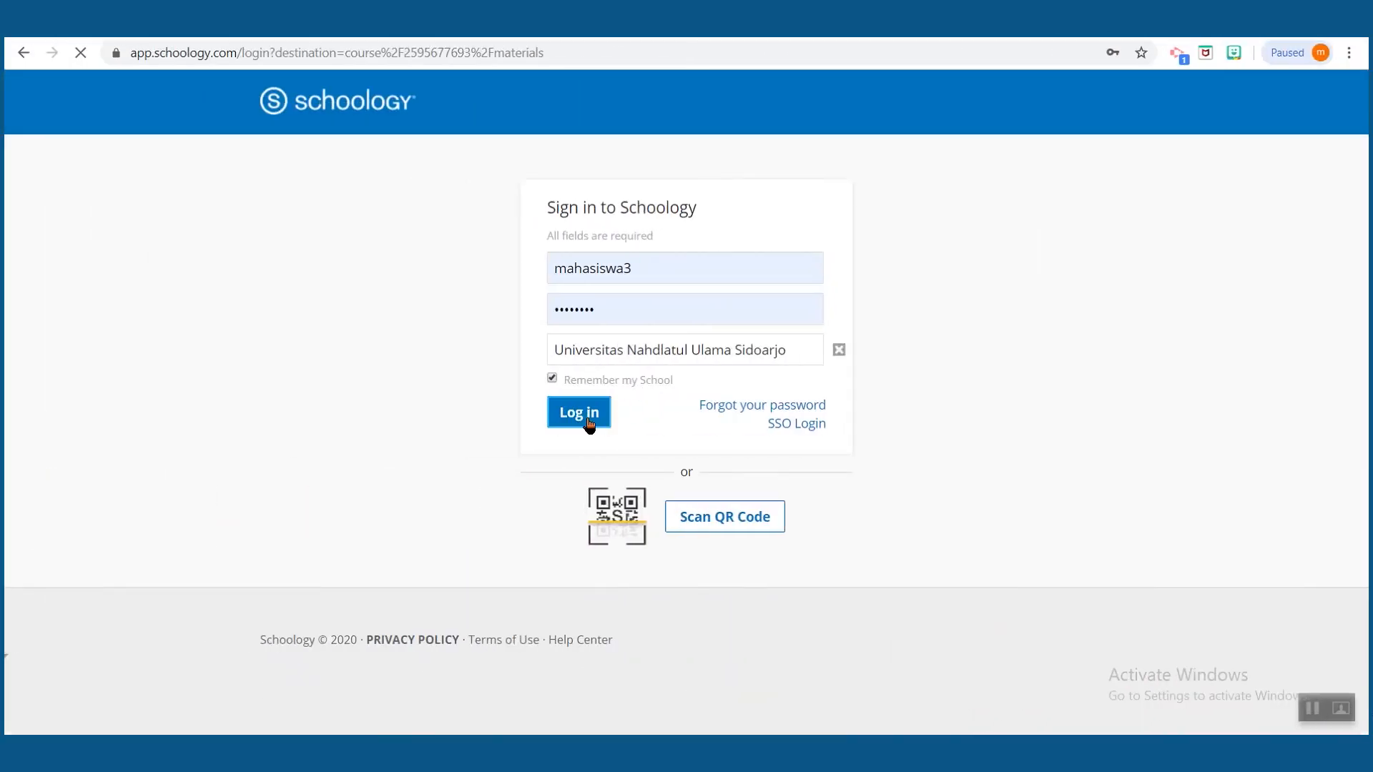
# Sign in to Schoology with the student account and open the upcoming assignment Tugas Topik 3 and its Anticipation link
pyautogui.click(576, 419)
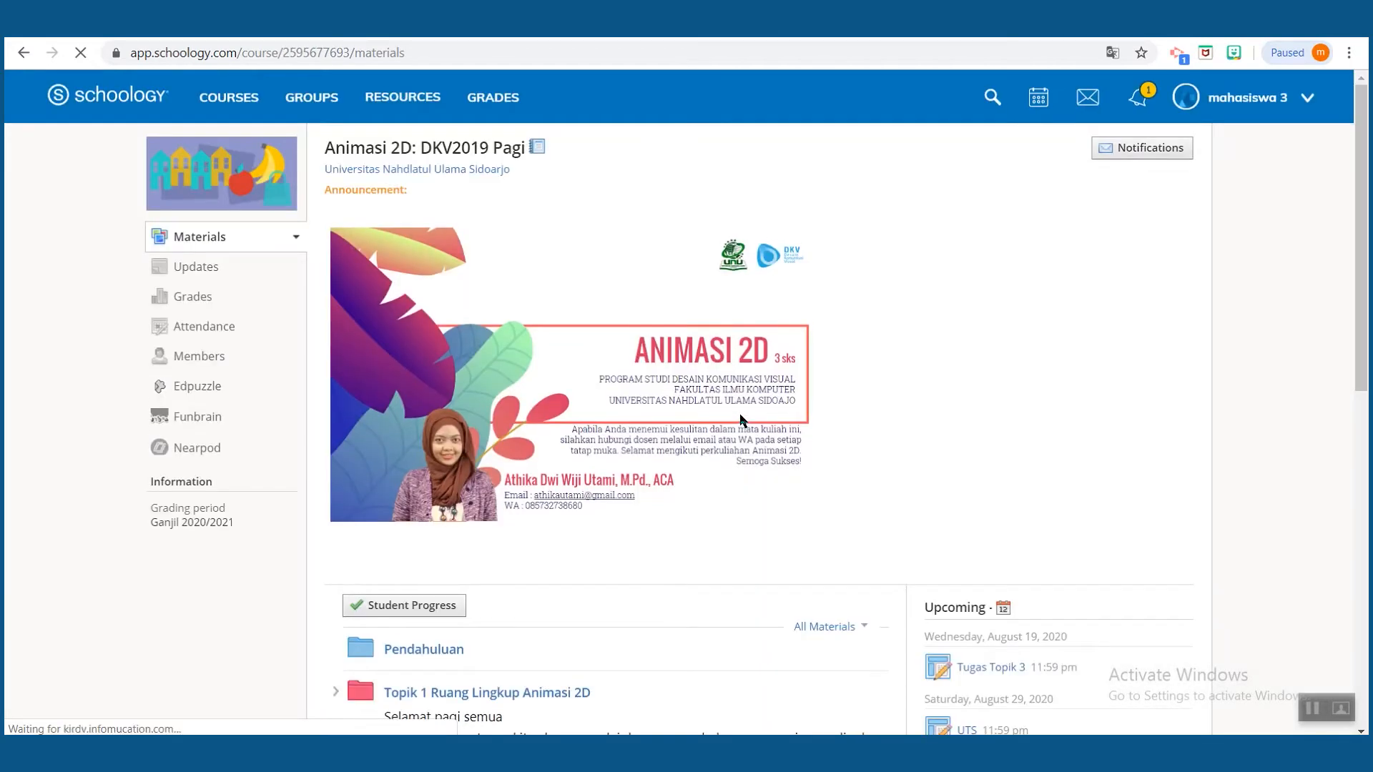
pyautogui.scroll(-4, 818, 465)
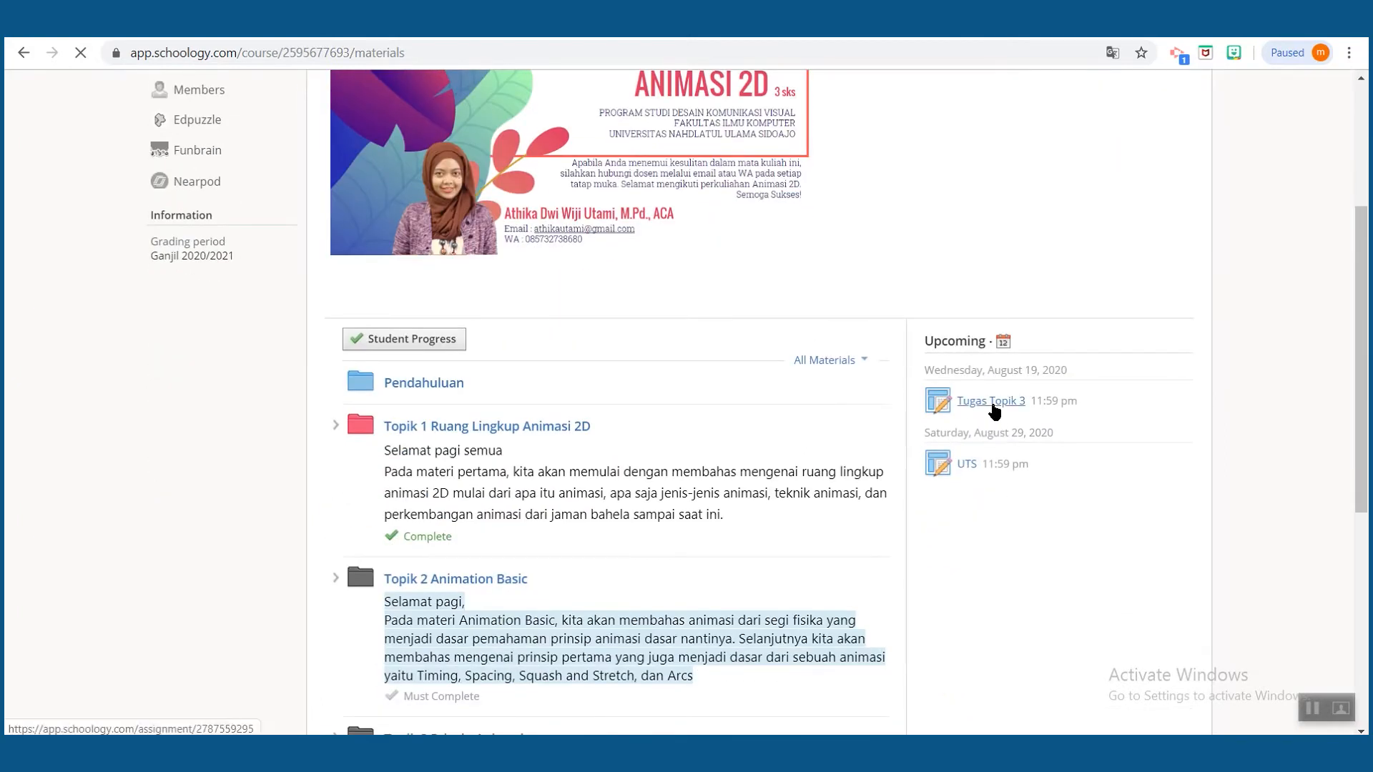
pyautogui.click(994, 409)
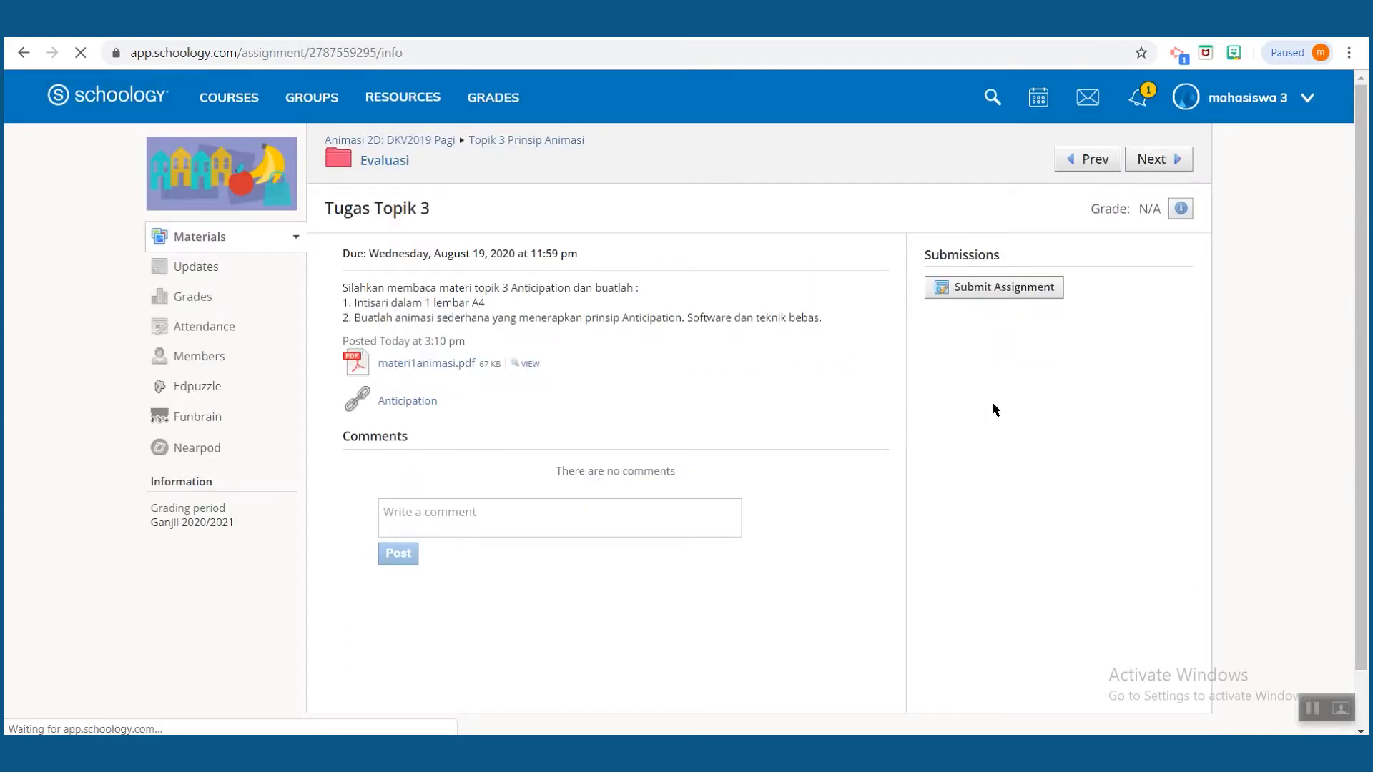
pyautogui.click(408, 401)
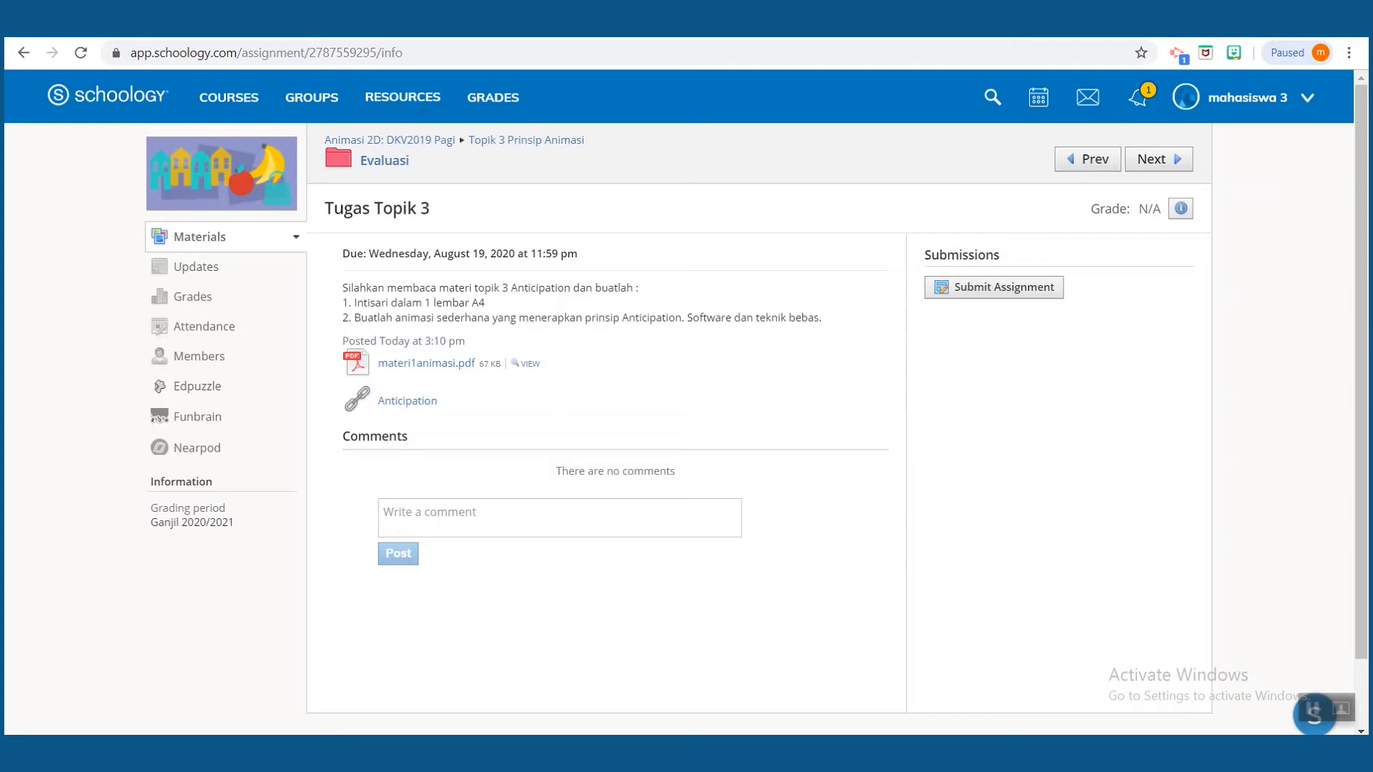
# Post the comment "Siap laksanakan" on the Tugas Topik 3 assignment
pyautogui.click(481, 512)
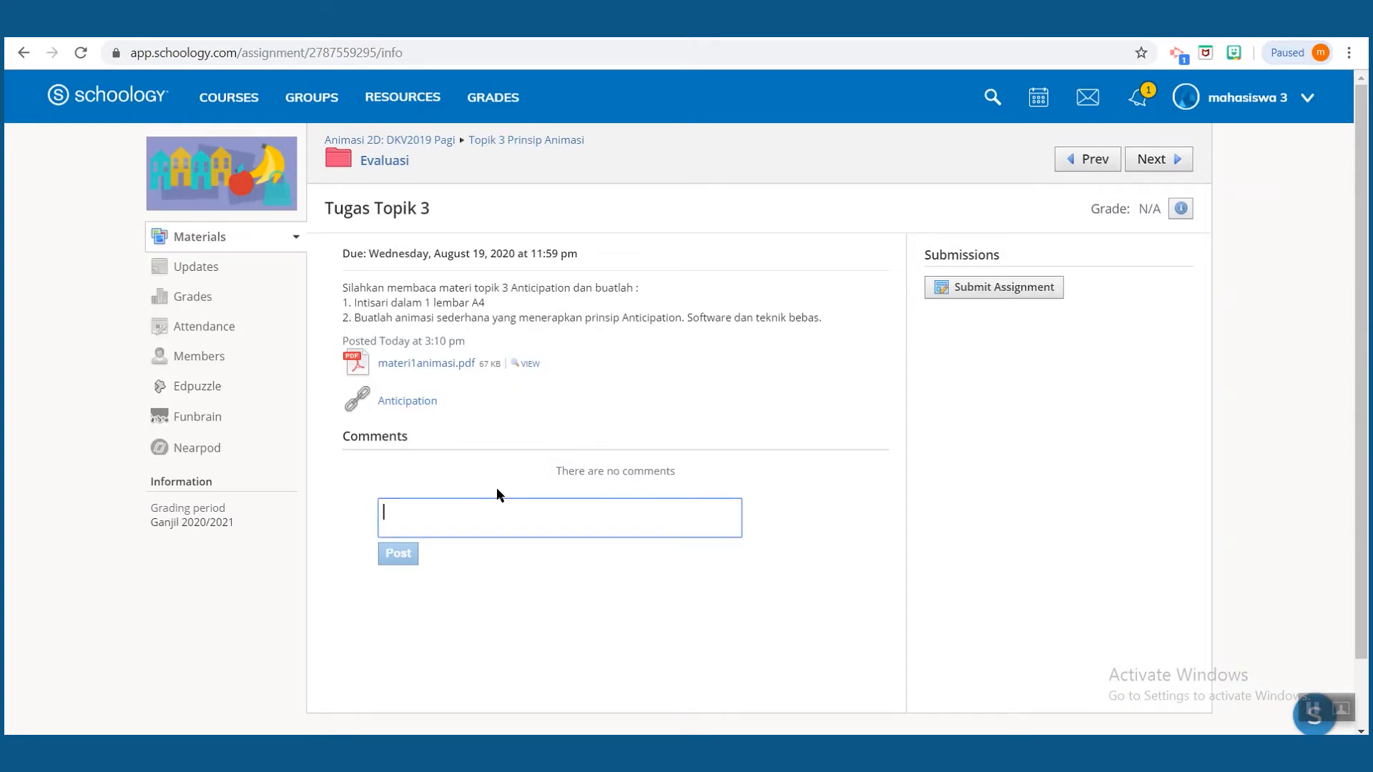
pyautogui.write('Siap laksanakan')
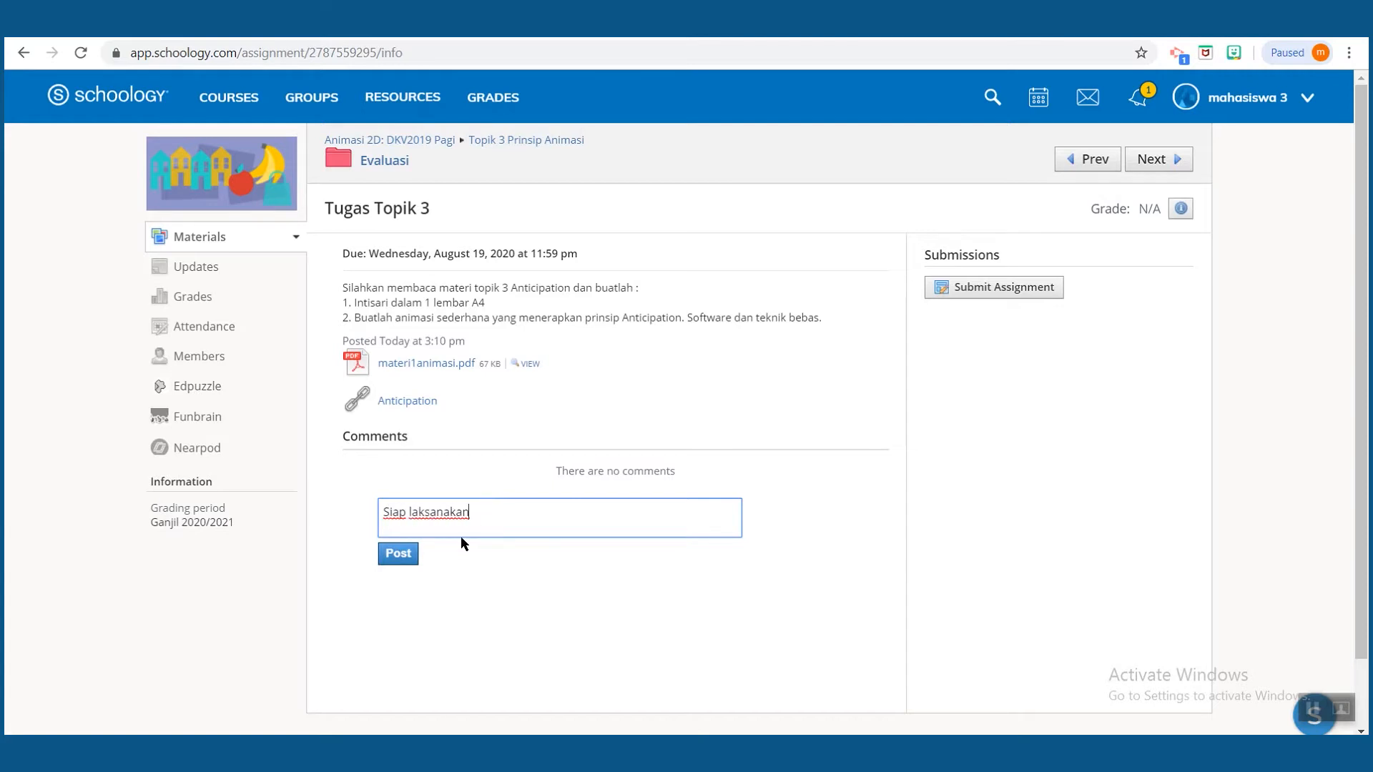
pyautogui.click(398, 554)
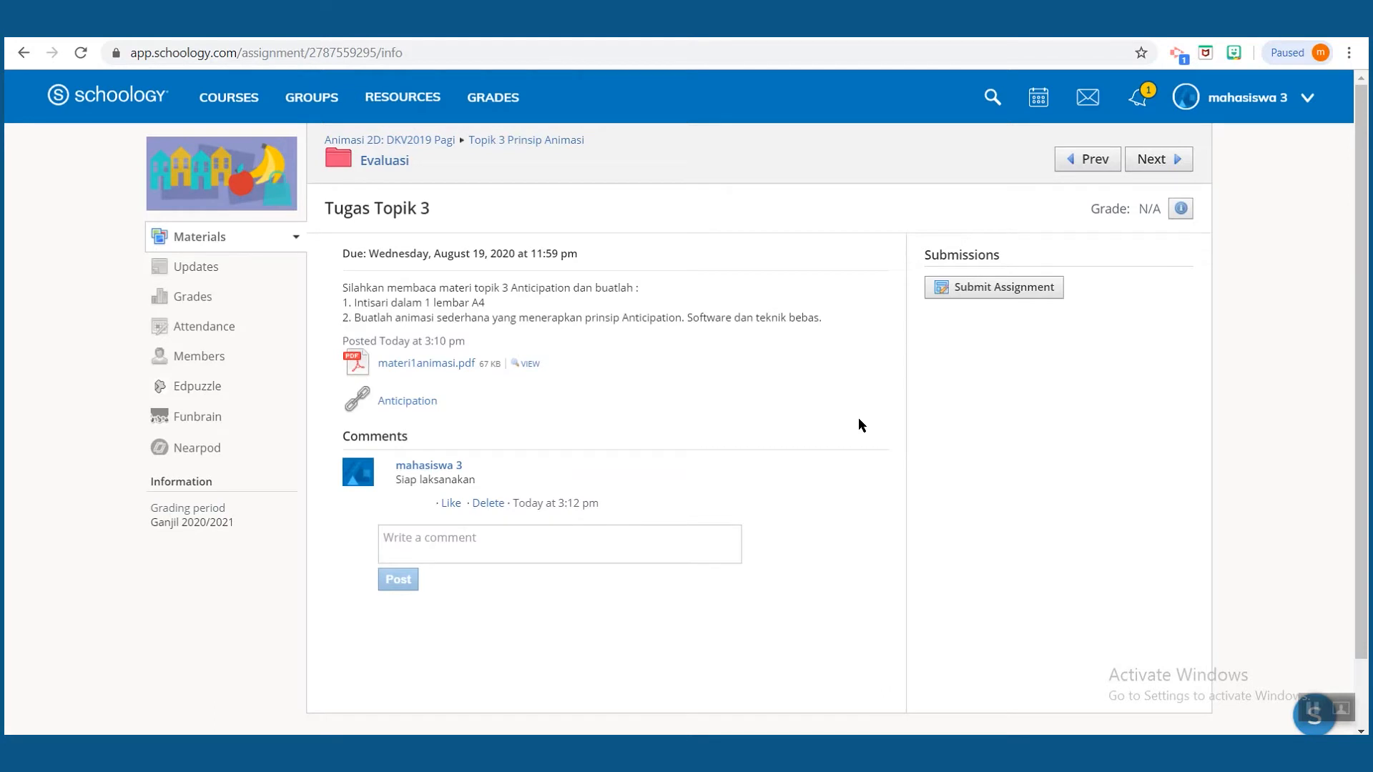
# Start submitting Tugas Topik 3 and review the Create and Resources options, including personal, group and app resources
pyautogui.click(966, 290)
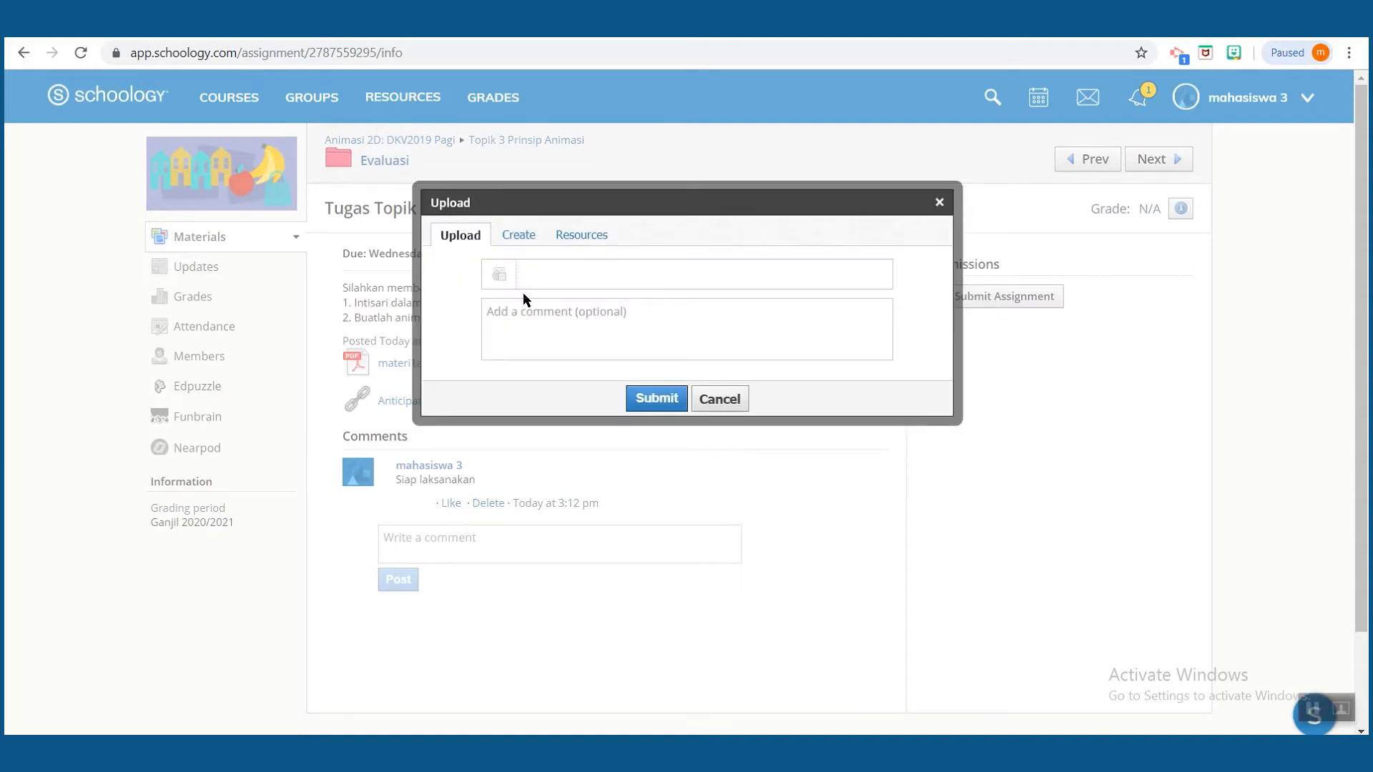
pyautogui.click(517, 236)
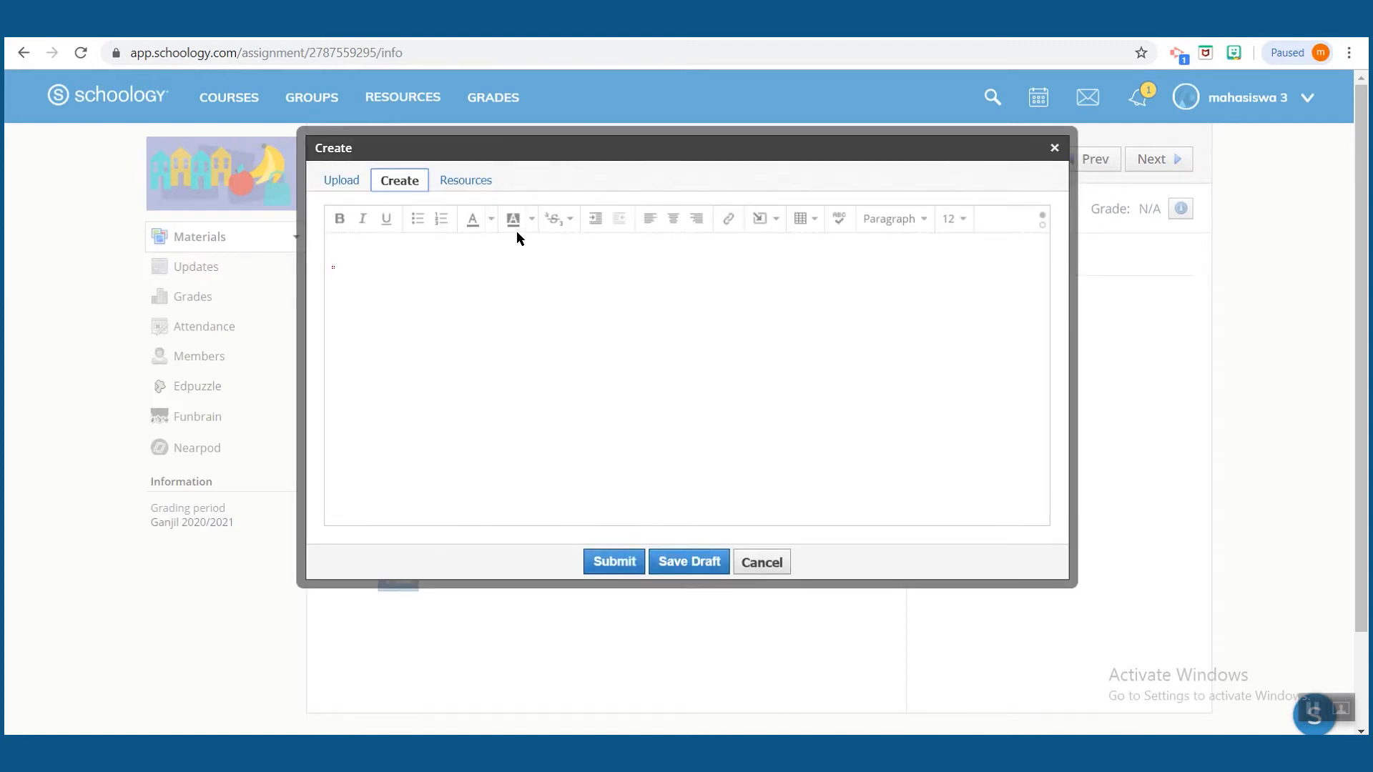
pyautogui.click(483, 187)
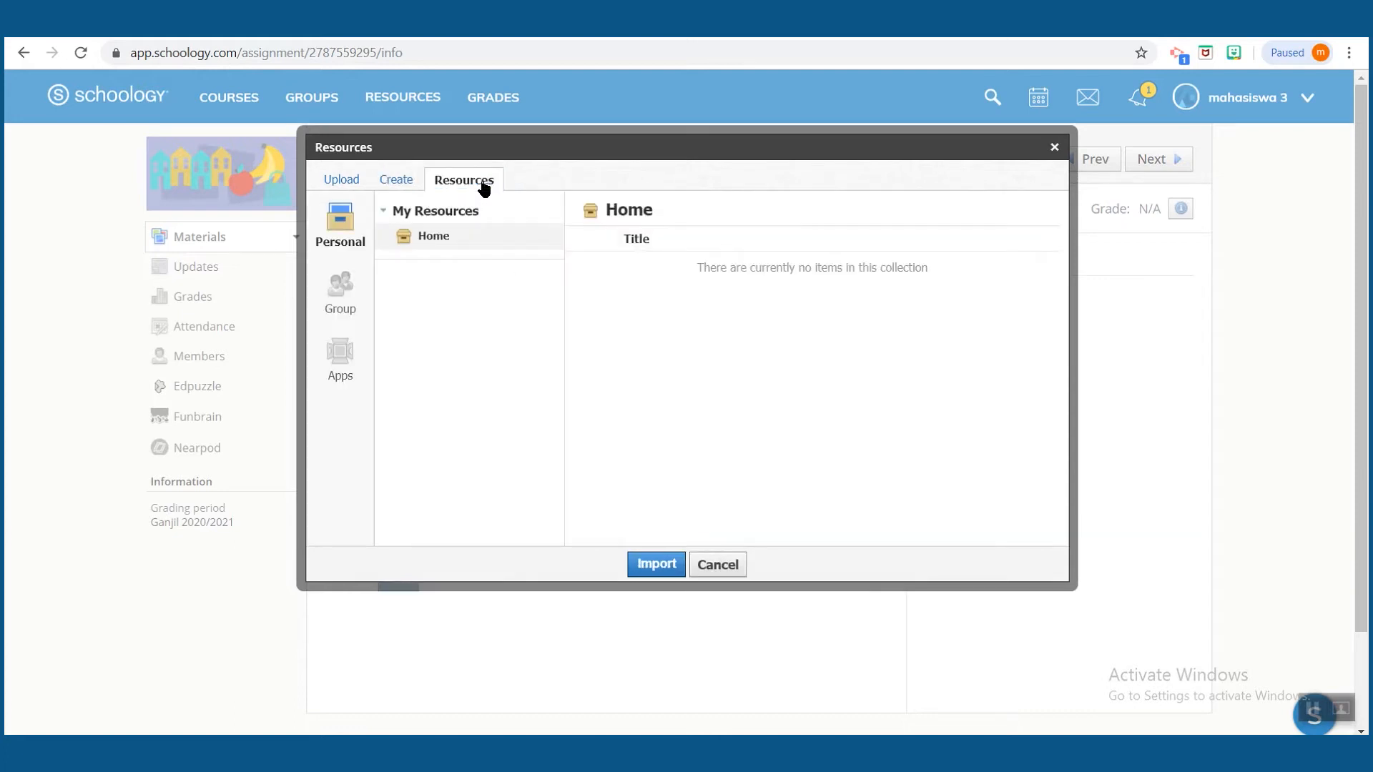
pyautogui.click(341, 354)
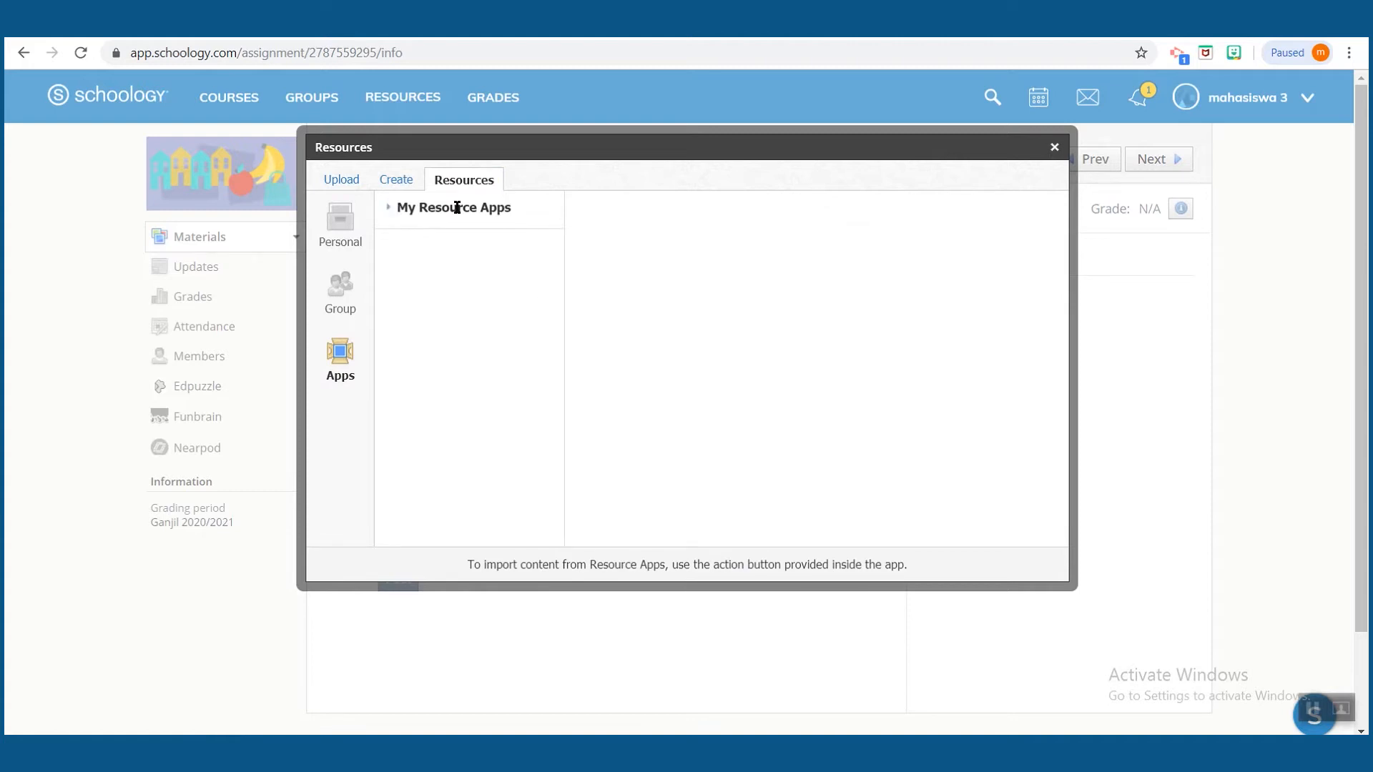
pyautogui.click(337, 222)
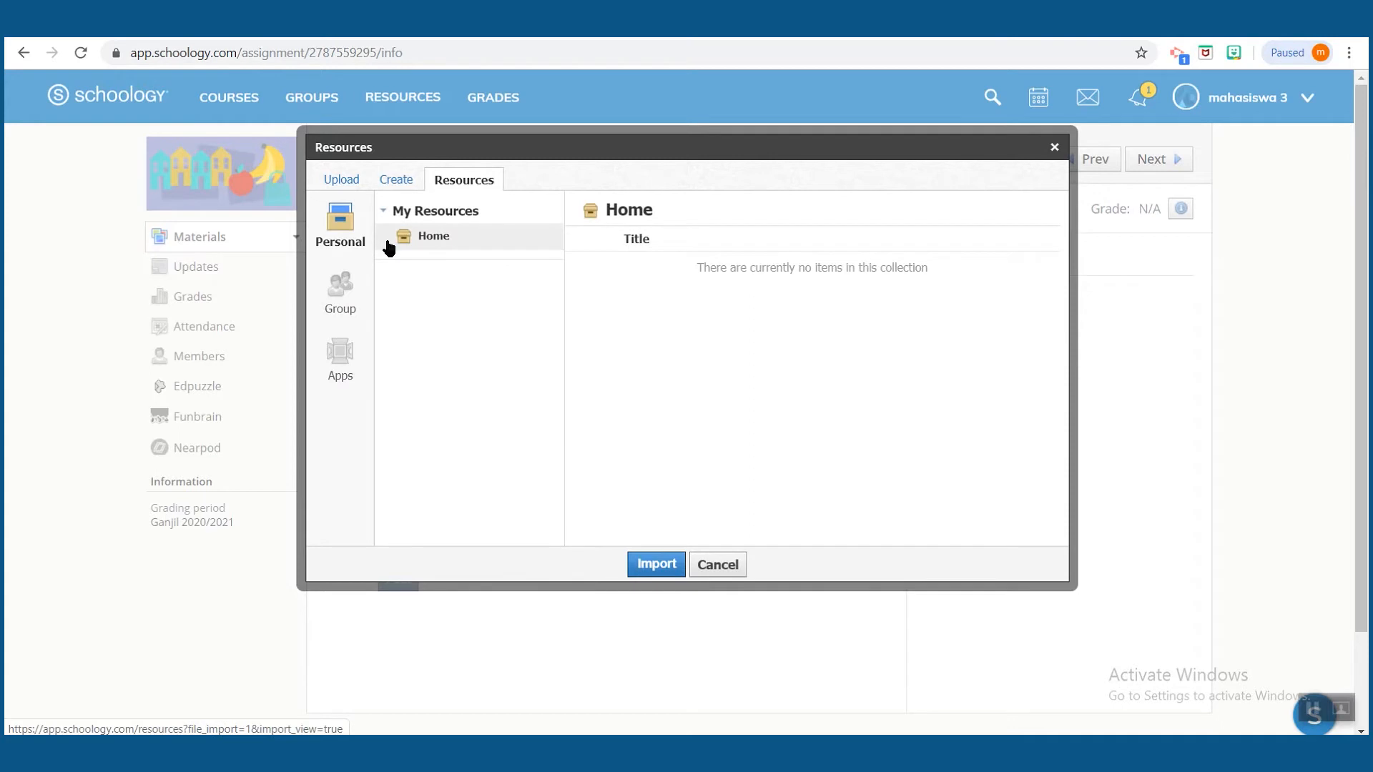
pyautogui.click(345, 287)
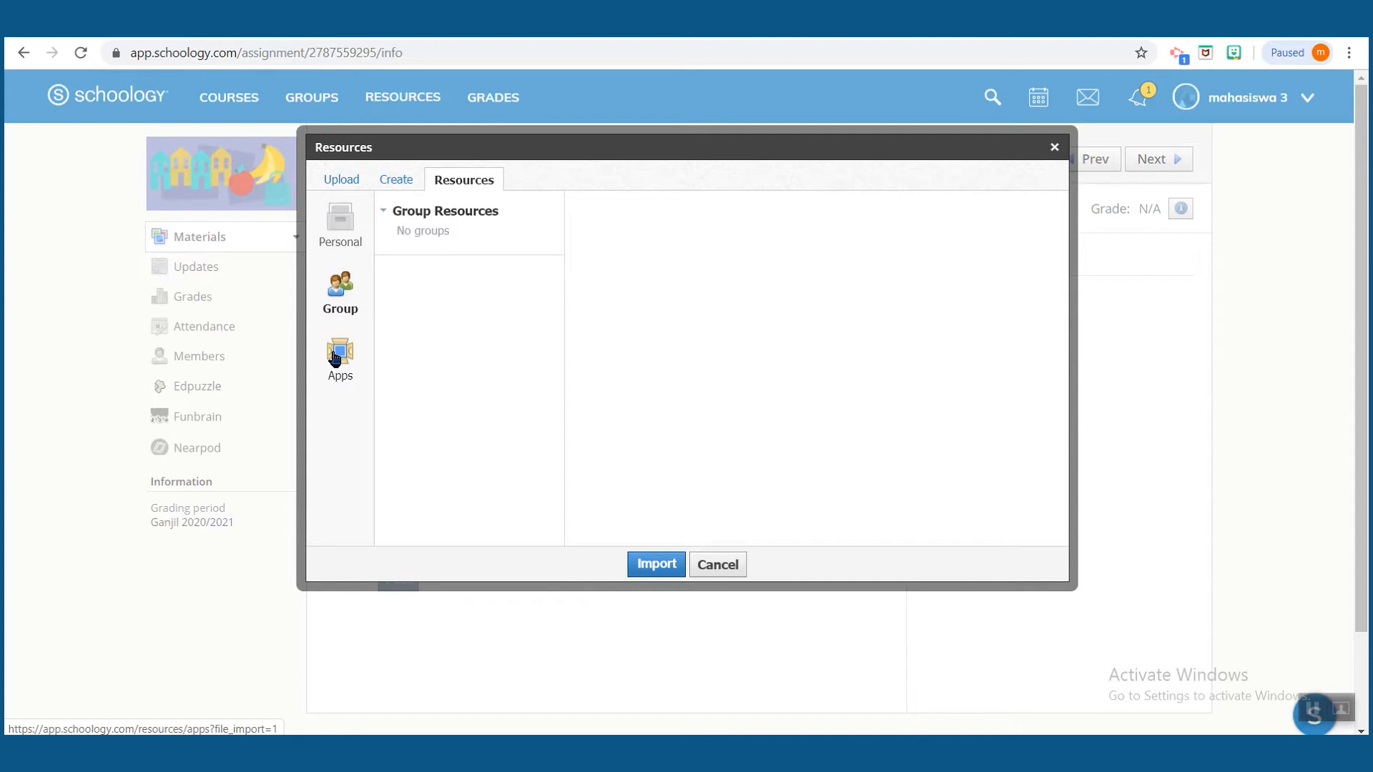
# Upload the file Tugas topik 3.rar with the comment "Mohon dikoreksi" and submit it for the assignment
pyautogui.click(339, 180)
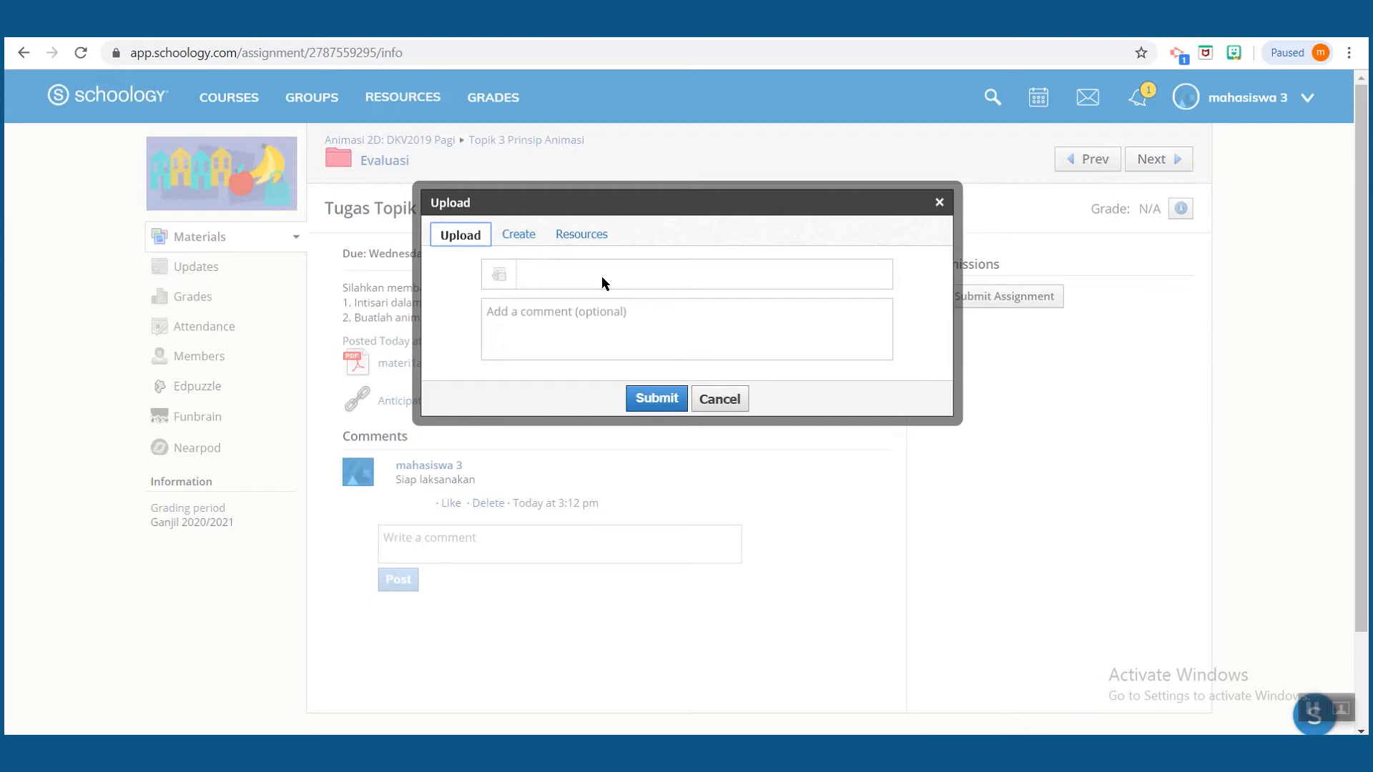
pyautogui.click(500, 274)
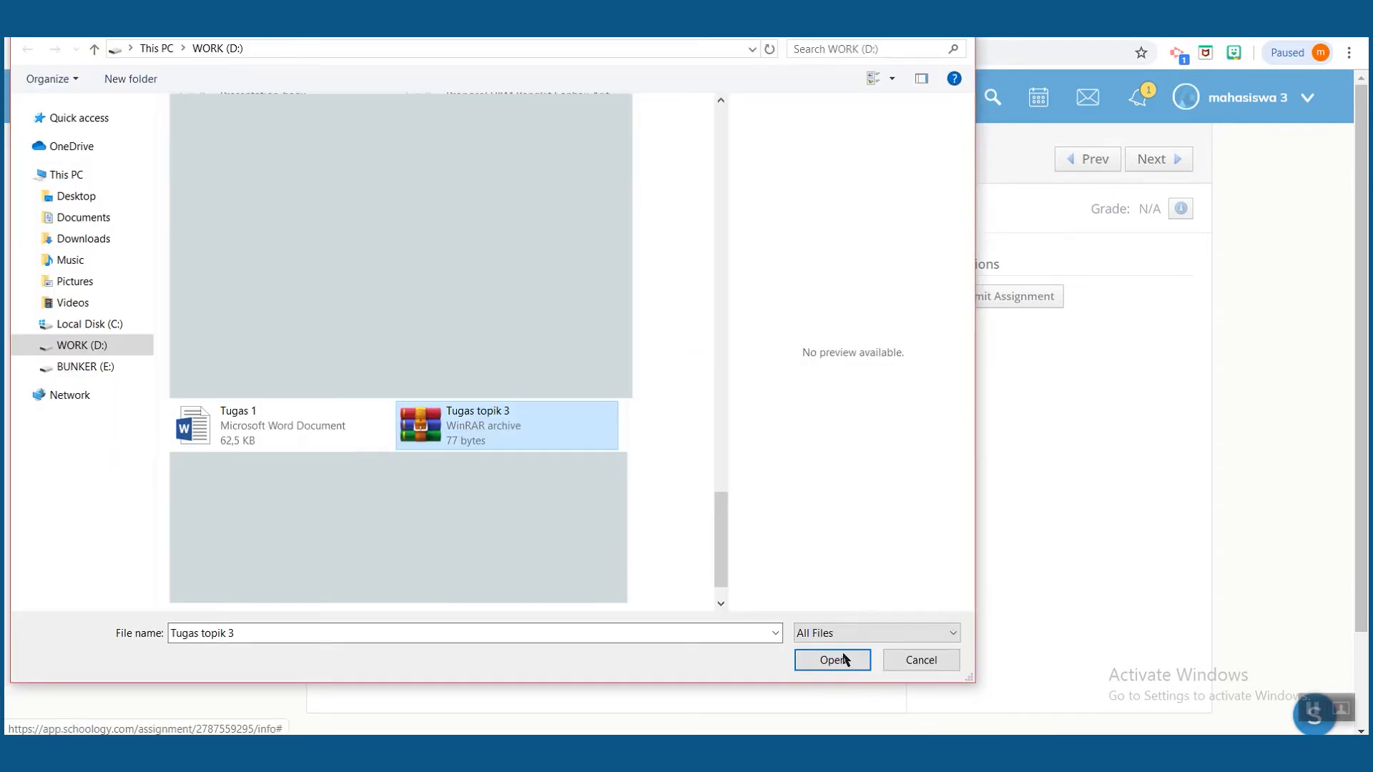
pyautogui.click(847, 661)
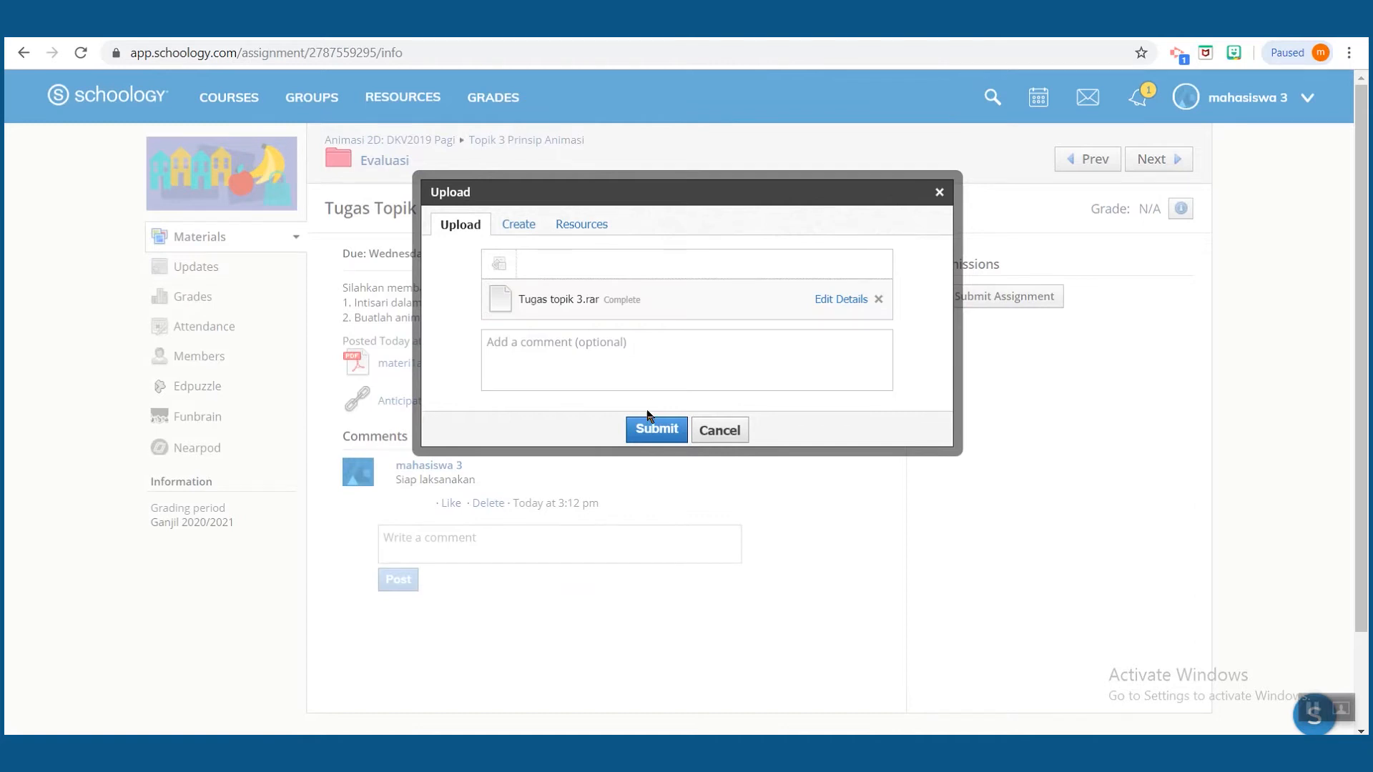
pyautogui.click(641, 368)
pyautogui.write('M')
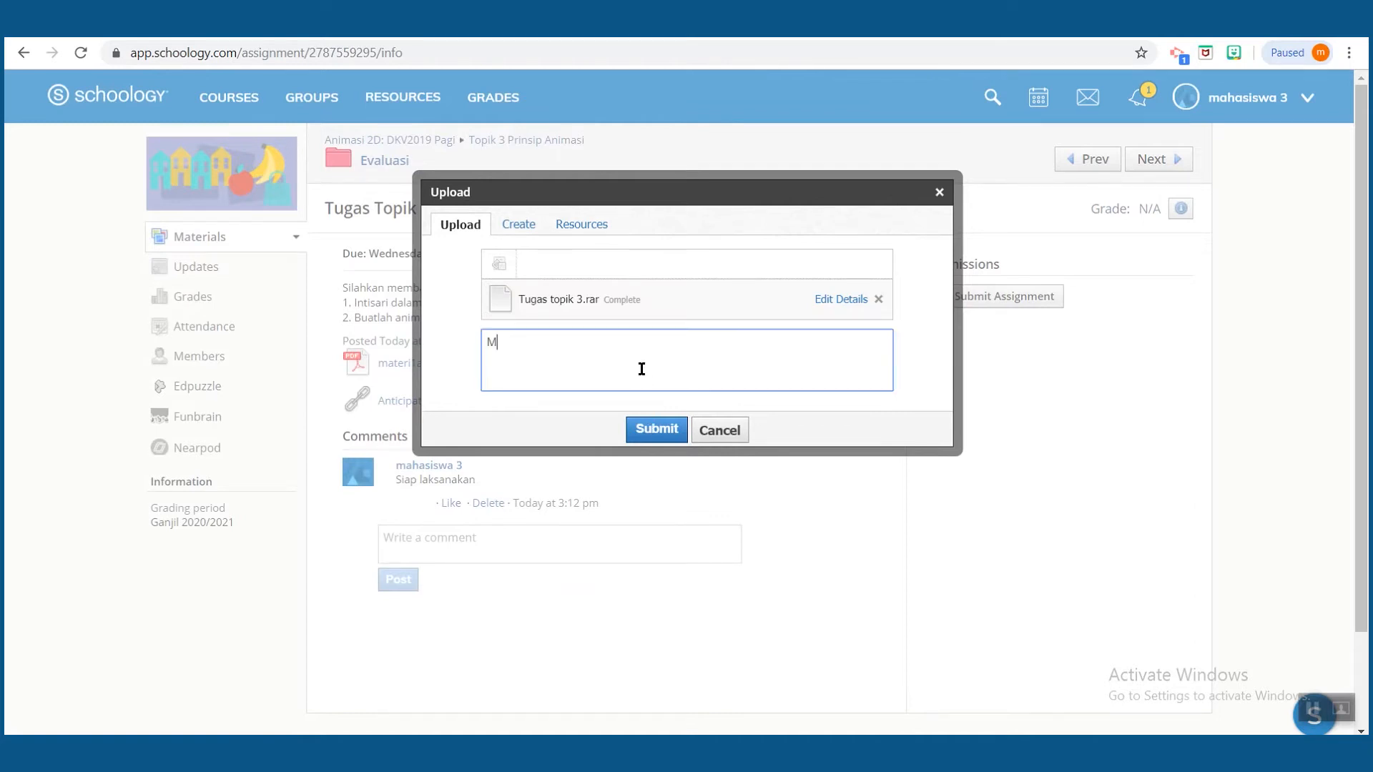
pyautogui.write('ohon dikoreksi')
pyautogui.click(656, 429)
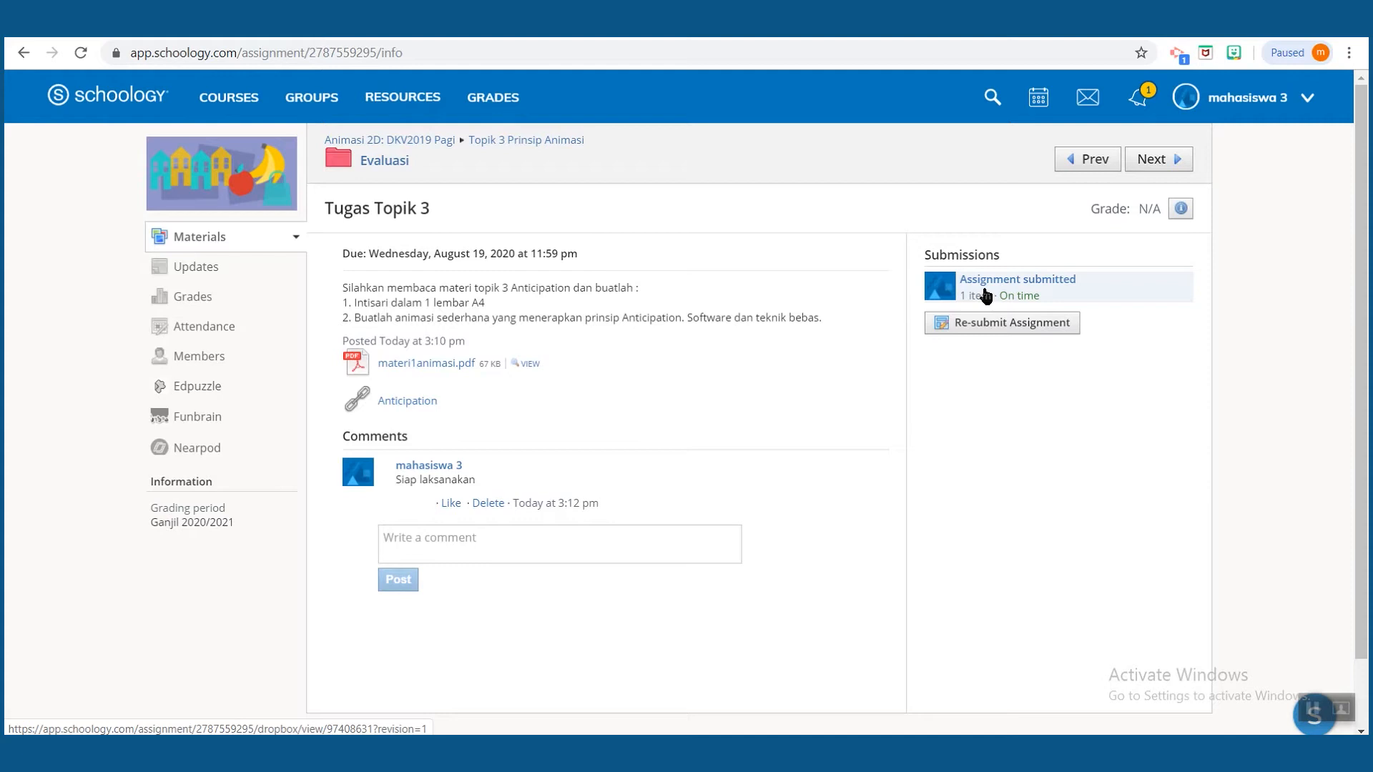
# Switch to the teacher's course materials and open Tugas Topik 3 from the ungraded assignment submissions reminder
pyautogui.moveTo(1314, 717)
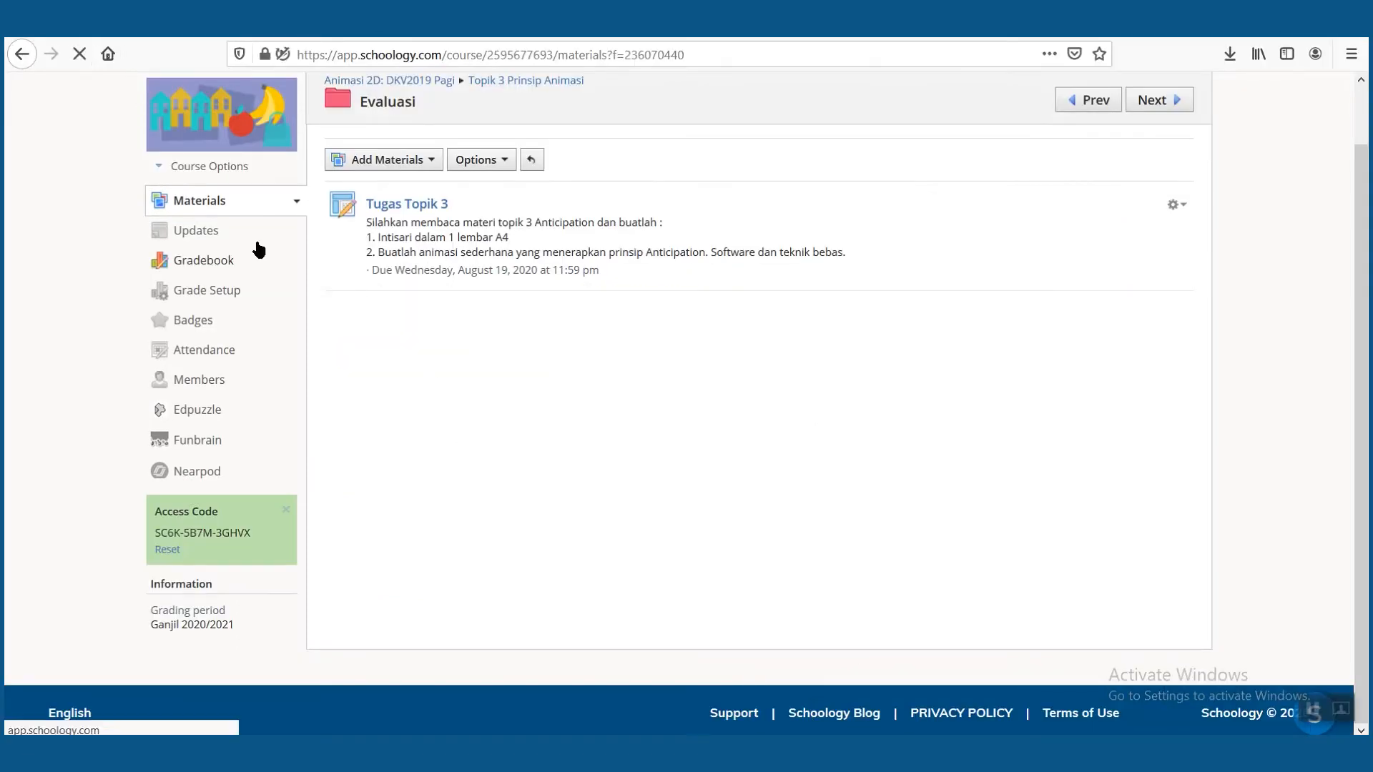
pyautogui.click(201, 202)
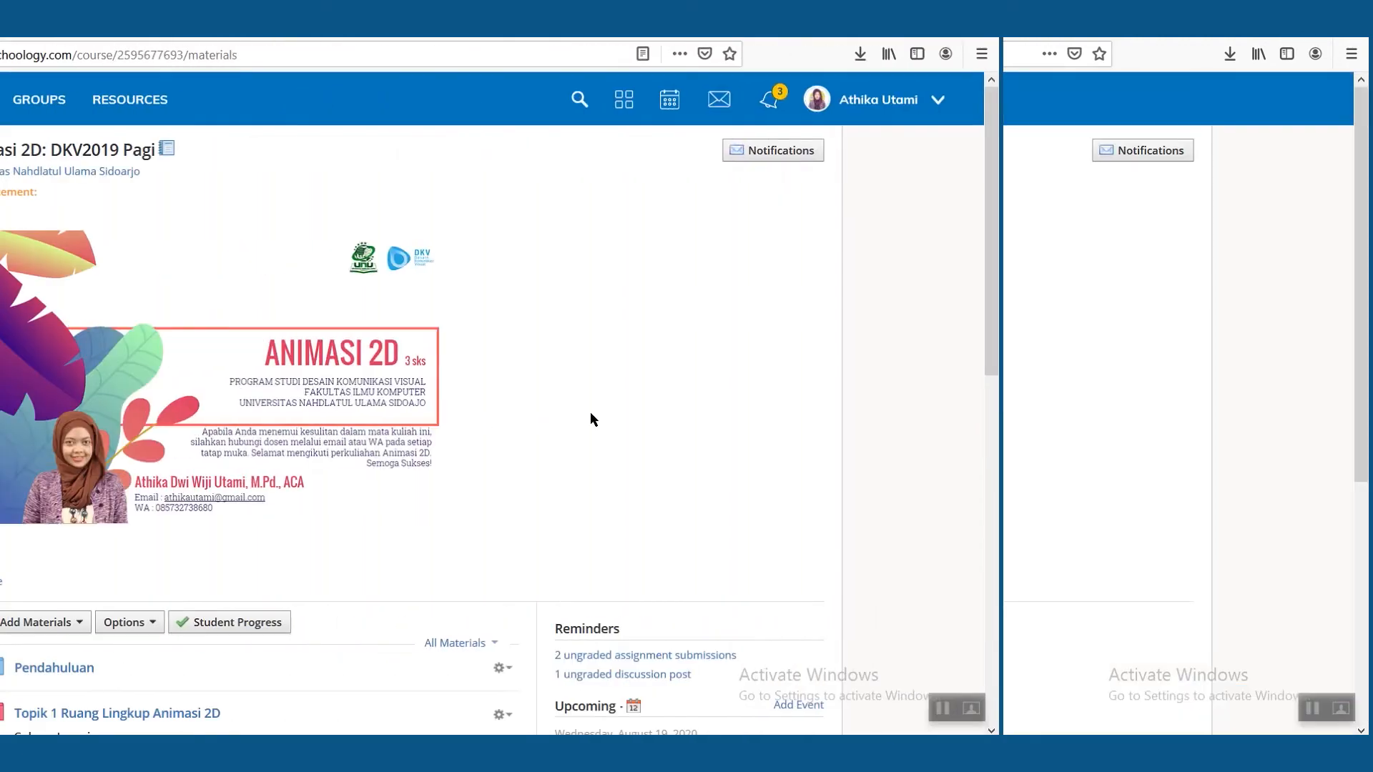
pyautogui.scroll(-3, 963, 406)
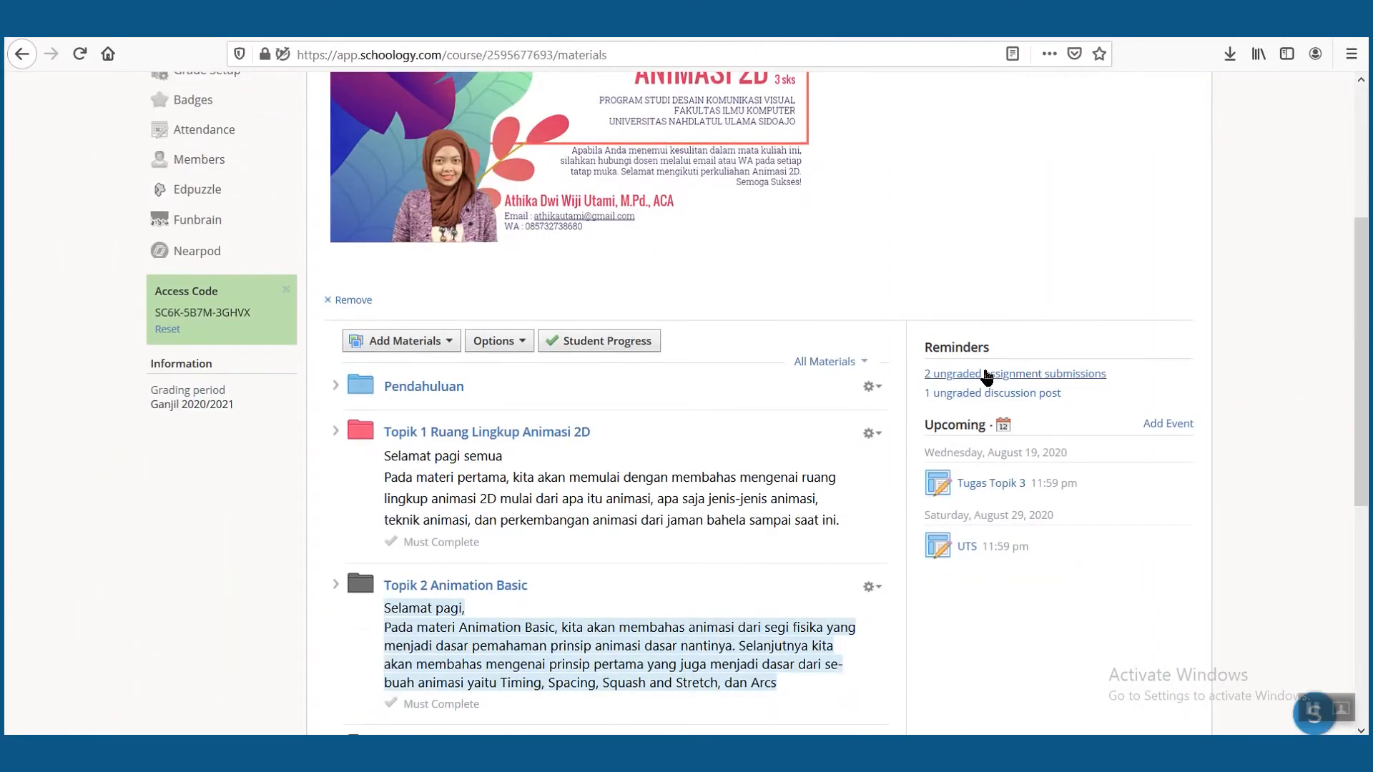
pyautogui.moveTo(983, 349); pyautogui.dragTo(924, 347)
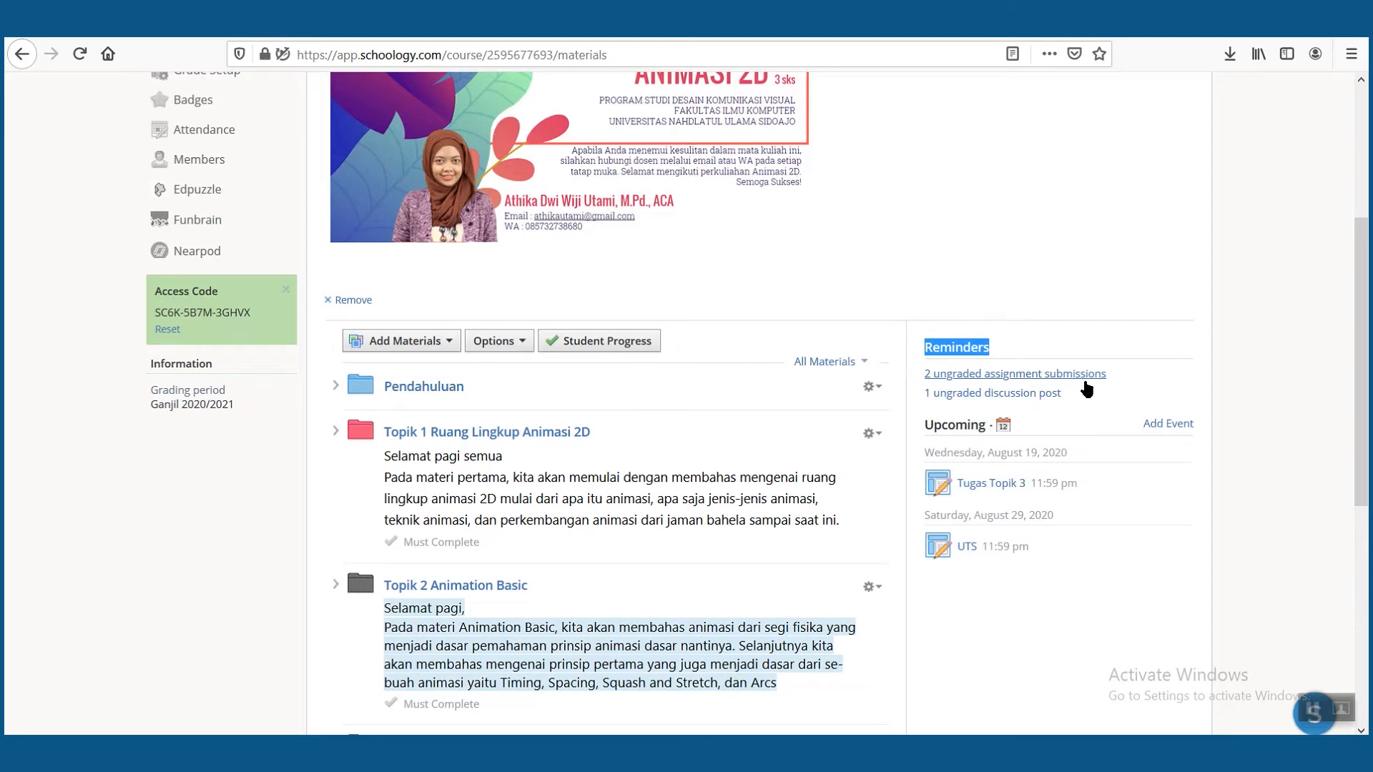
pyautogui.click(1085, 379)
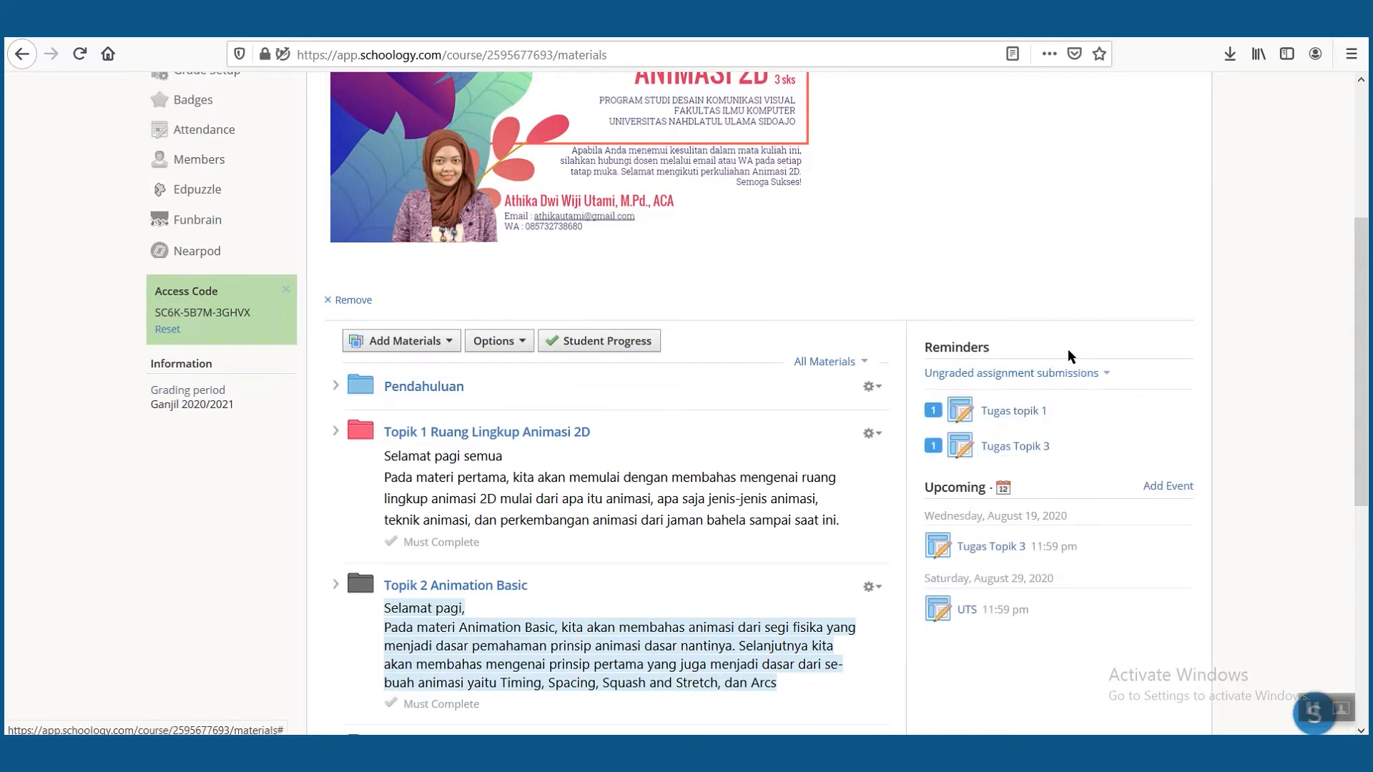
pyautogui.click(1023, 448)
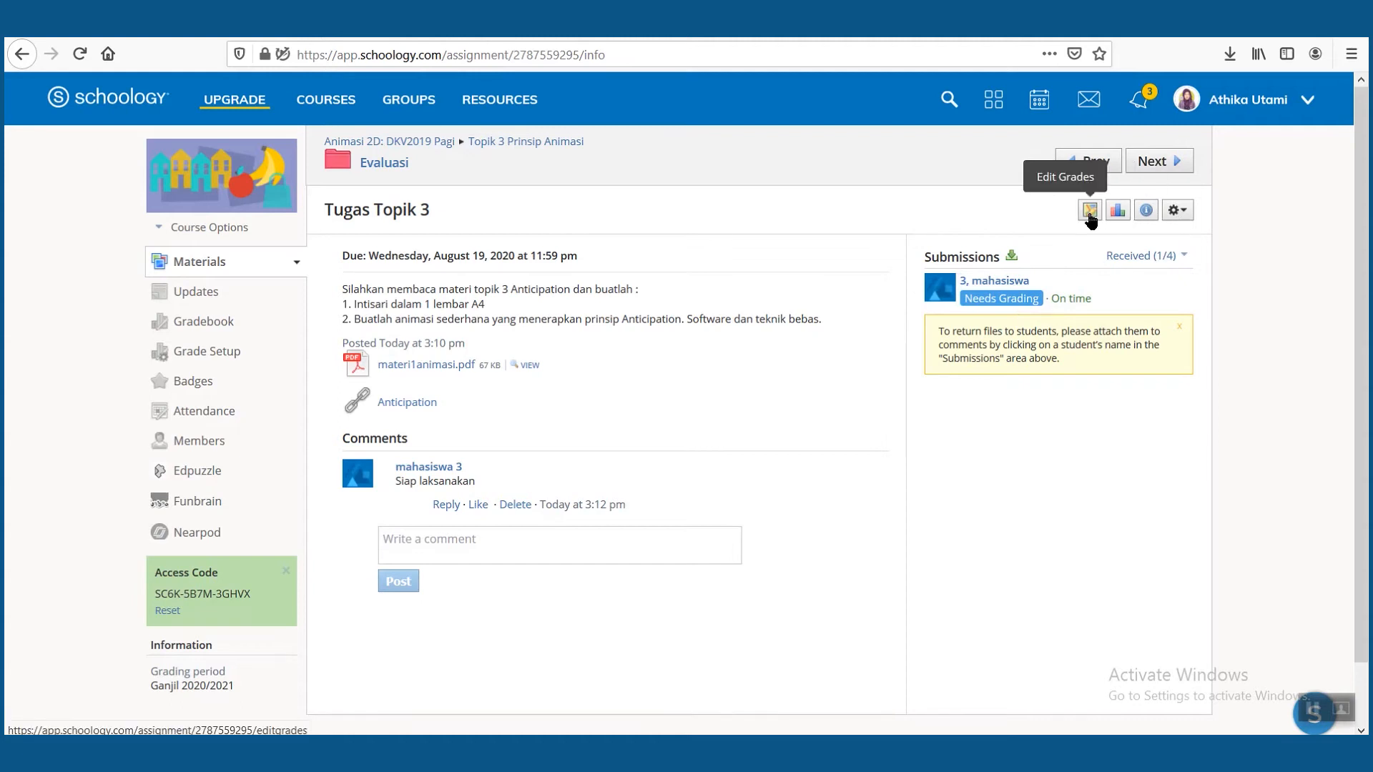
# Examine the assignment's management options, grade editing form and statistics without making changes
pyautogui.click(1177, 211)
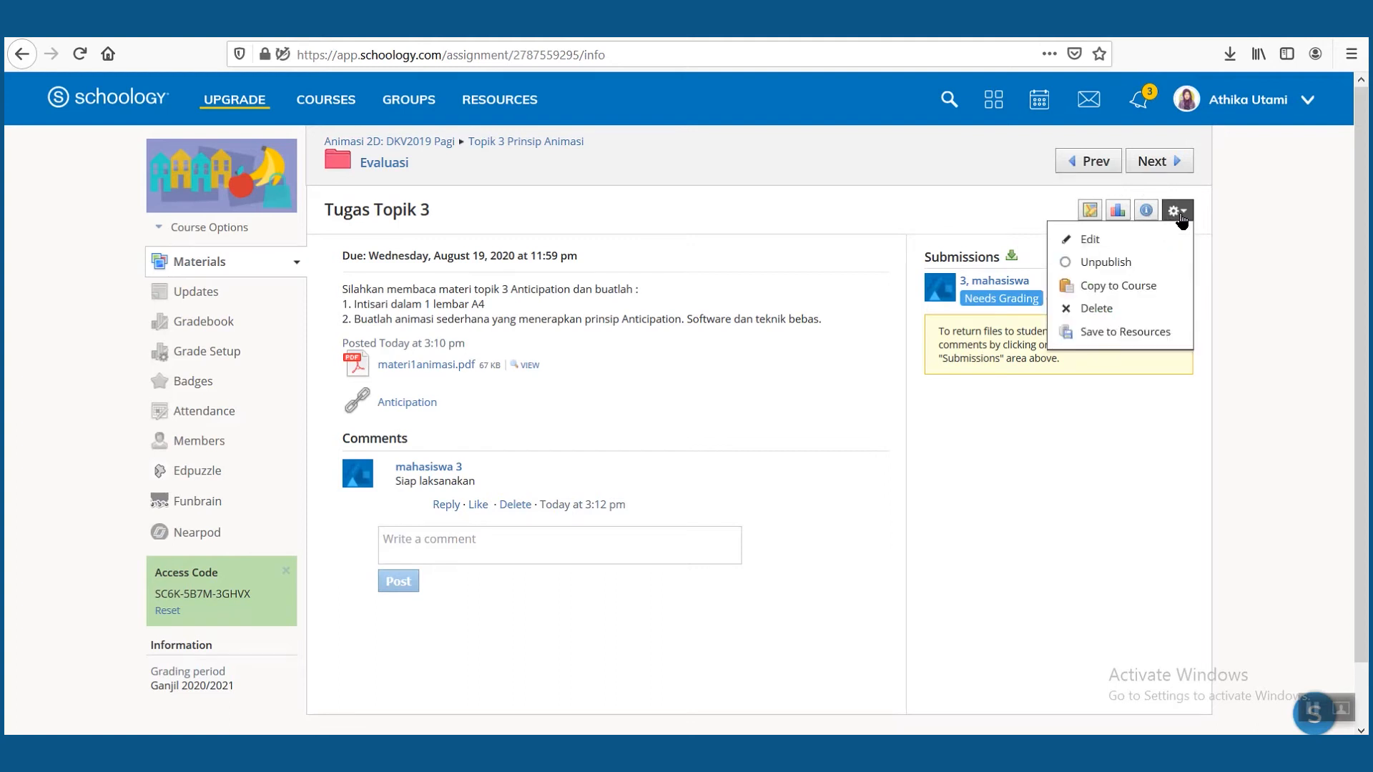
pyautogui.click(1090, 210)
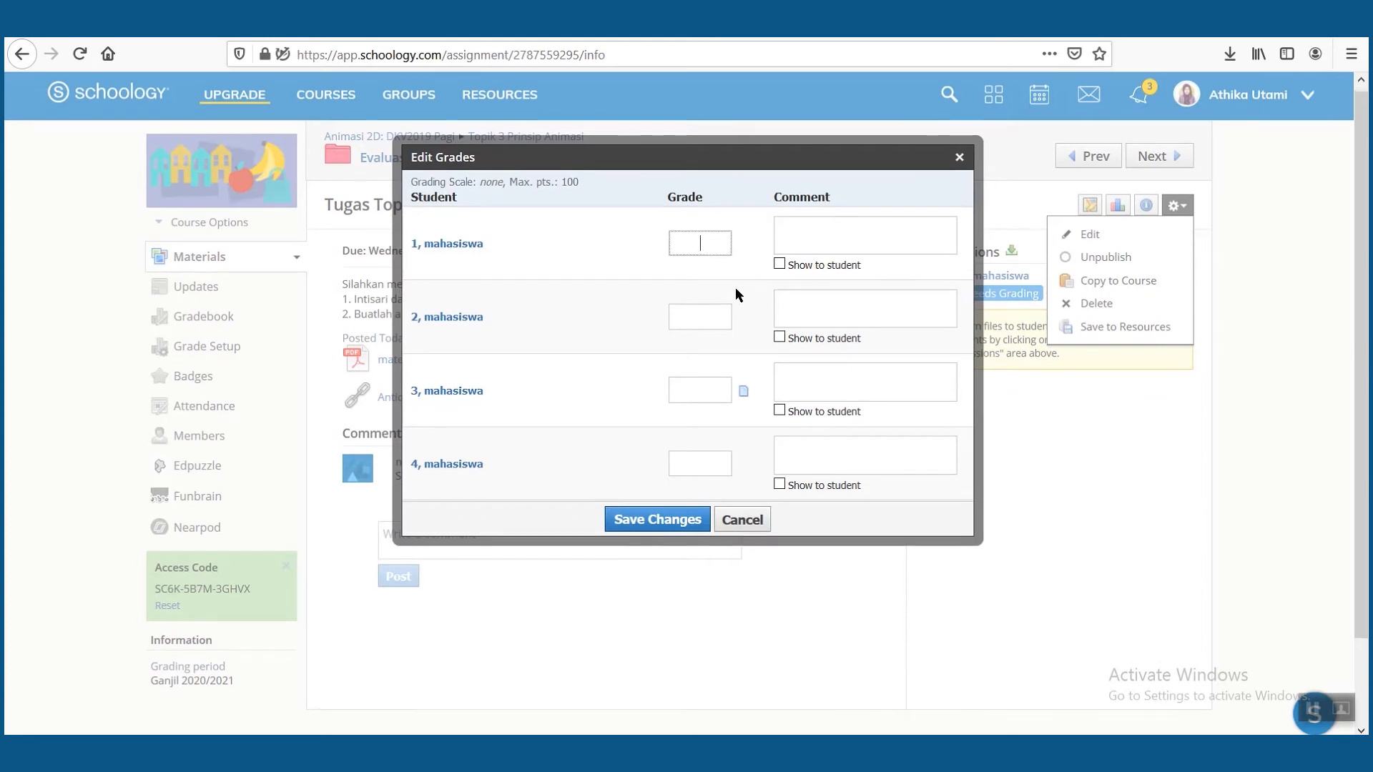
pyautogui.scroll(-2, 735, 287)
pyautogui.scroll(2, 735, 287)
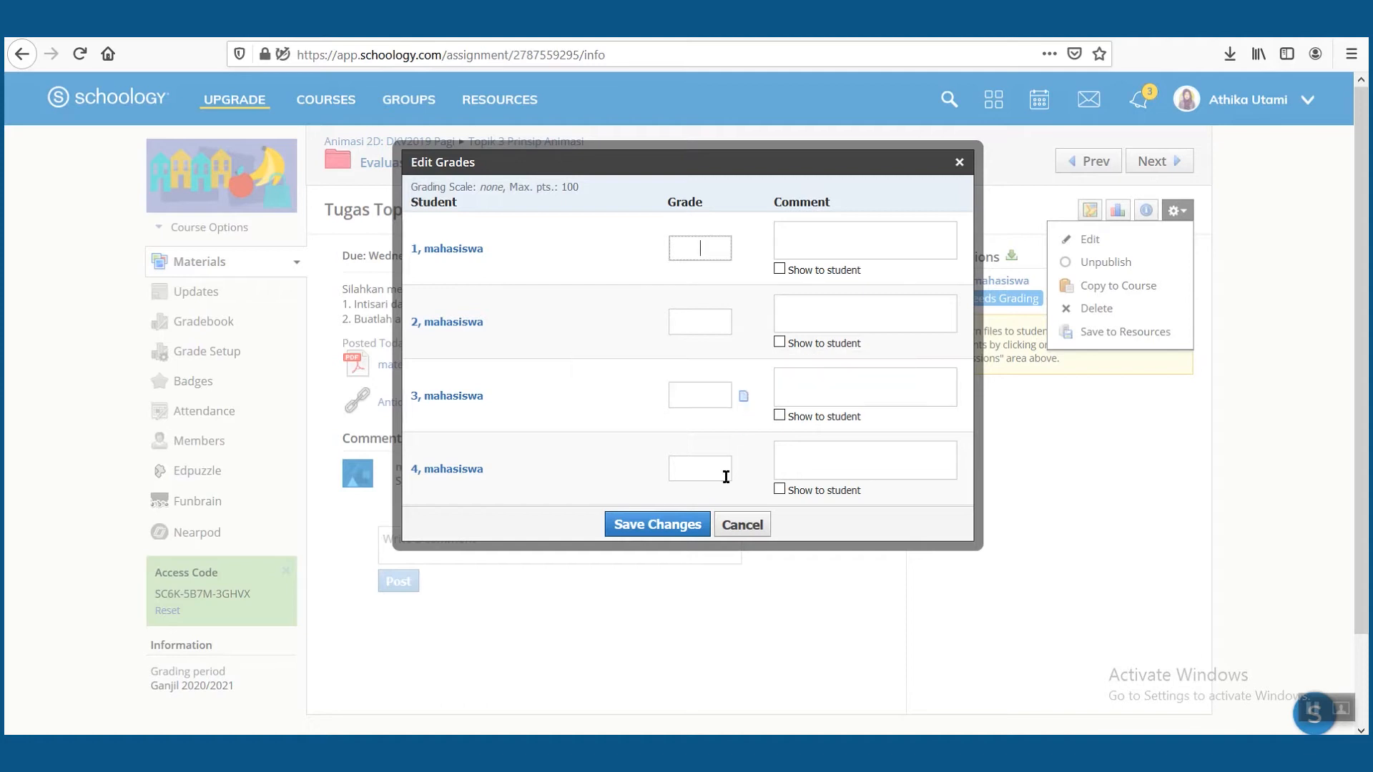
pyautogui.click(742, 525)
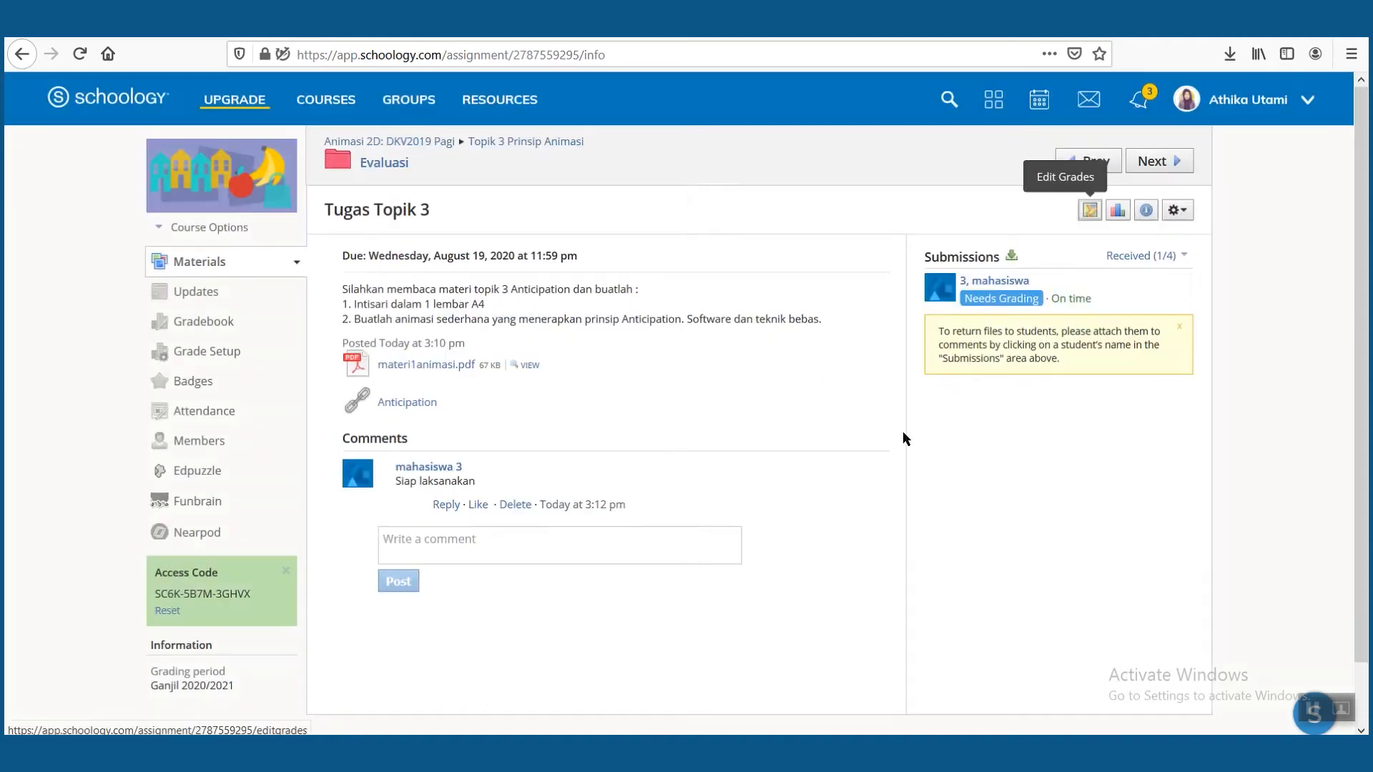
pyautogui.click(1115, 213)
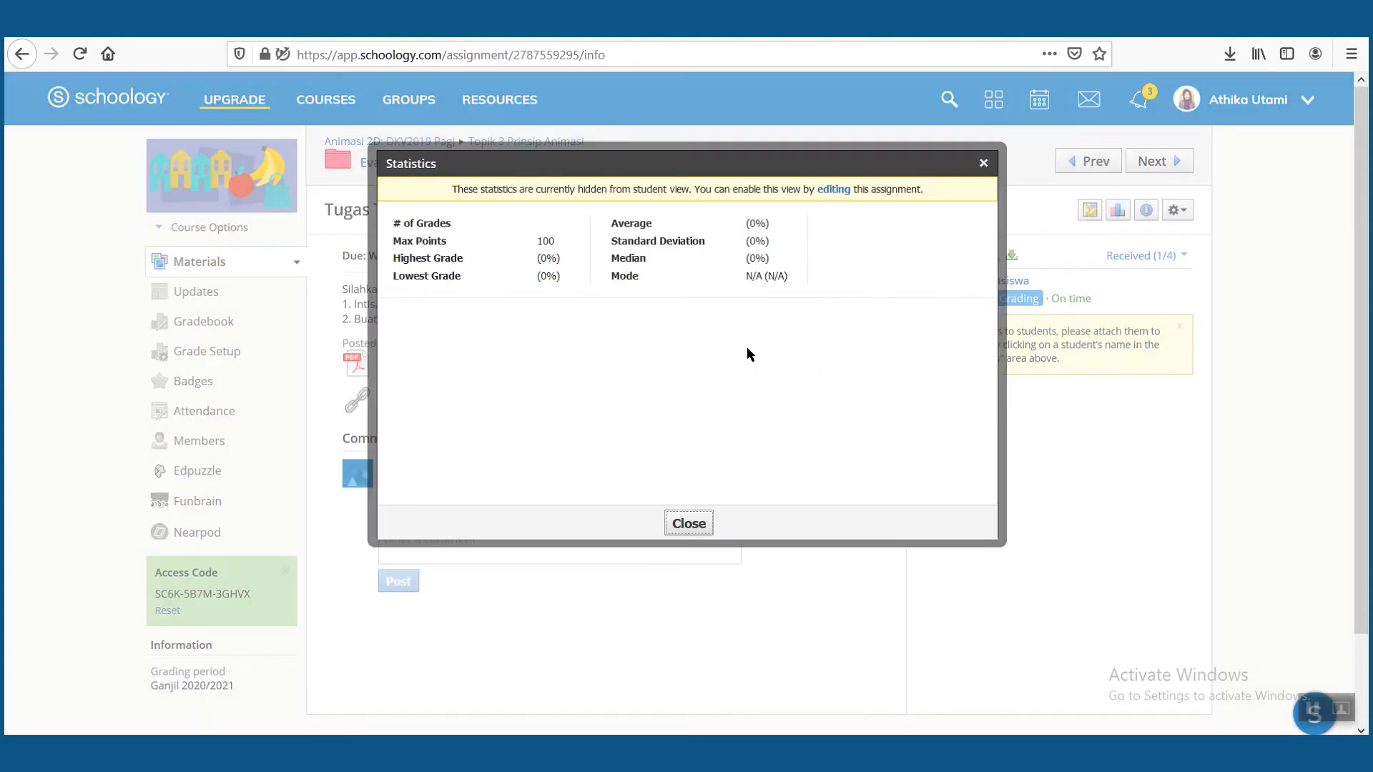
pyautogui.click(983, 163)
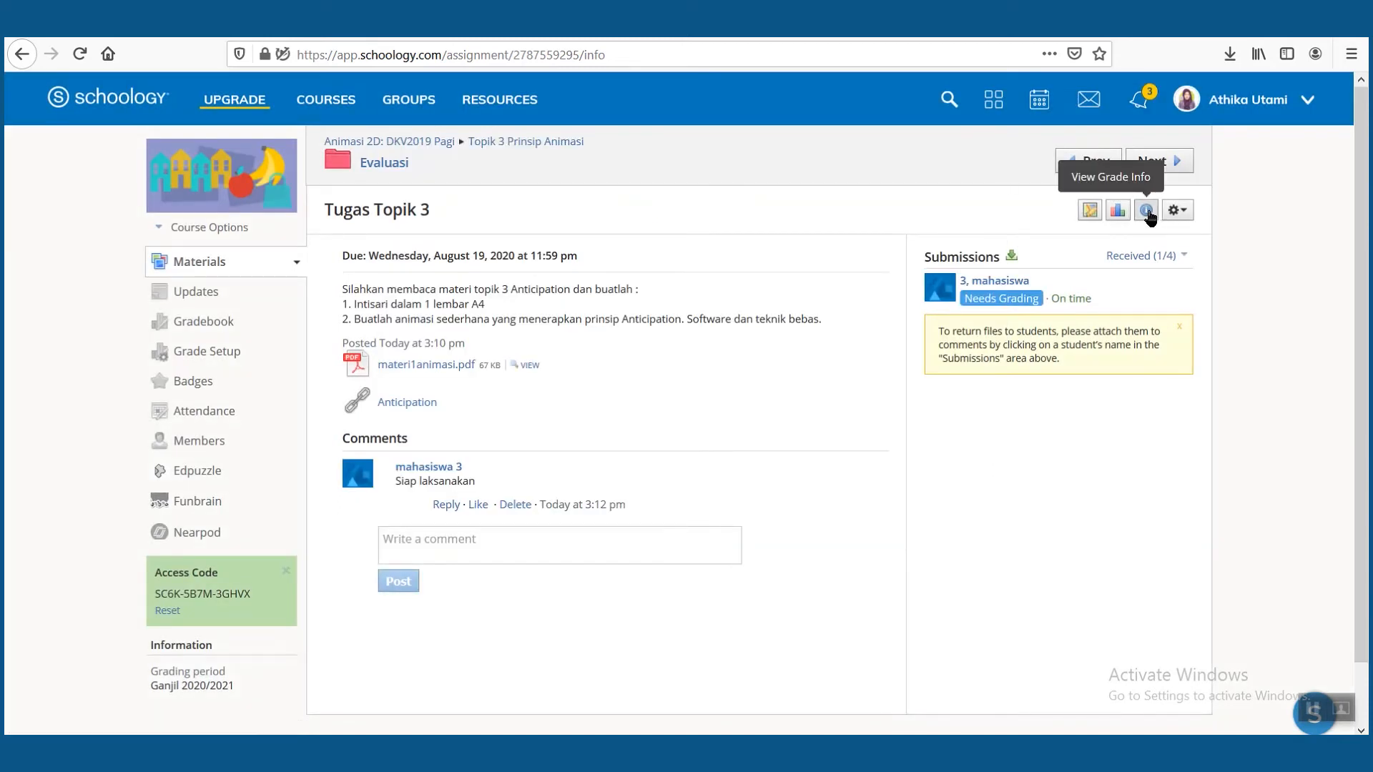
pyautogui.moveTo(1148, 212)
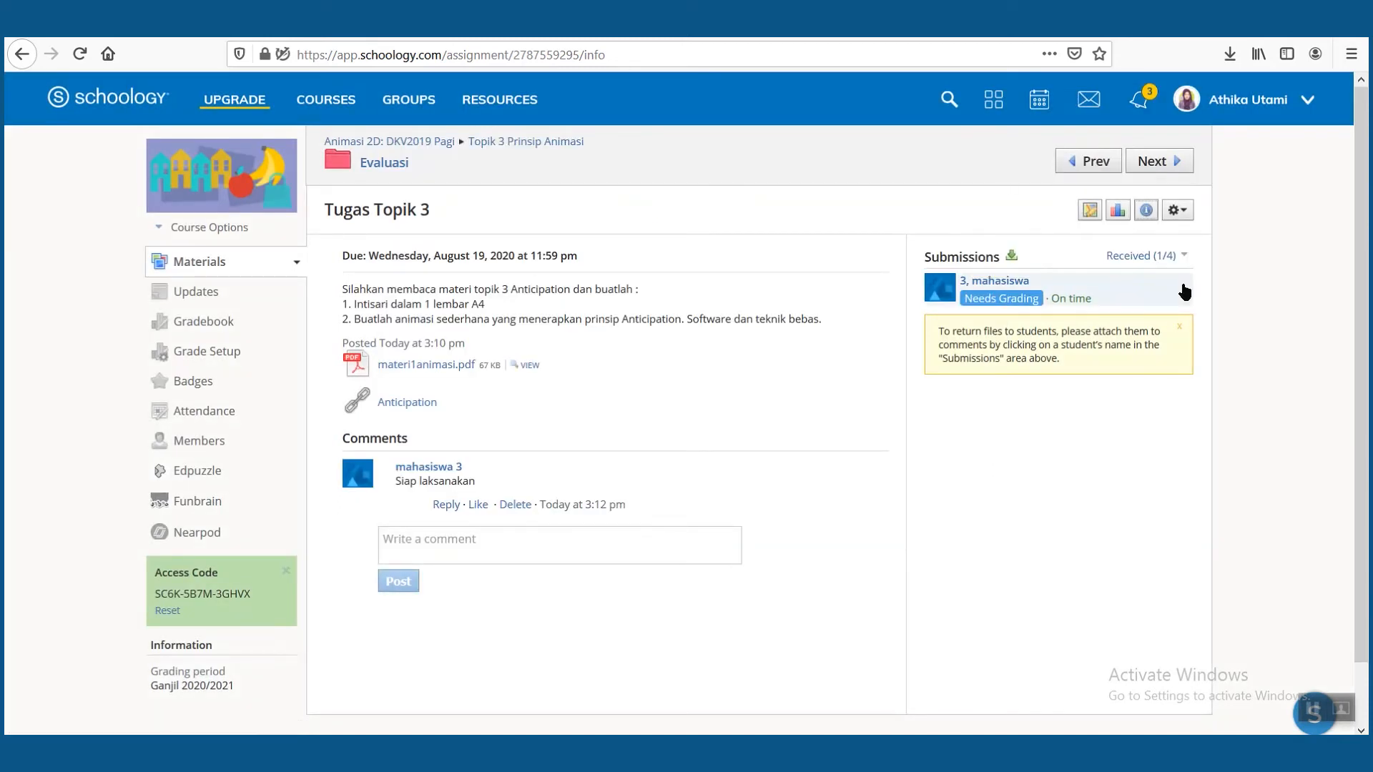
# Edit Tugas Topik 3 to use the Tugas rubric, keep the rubric shown to students, and save the changes
pyautogui.click(1178, 214)
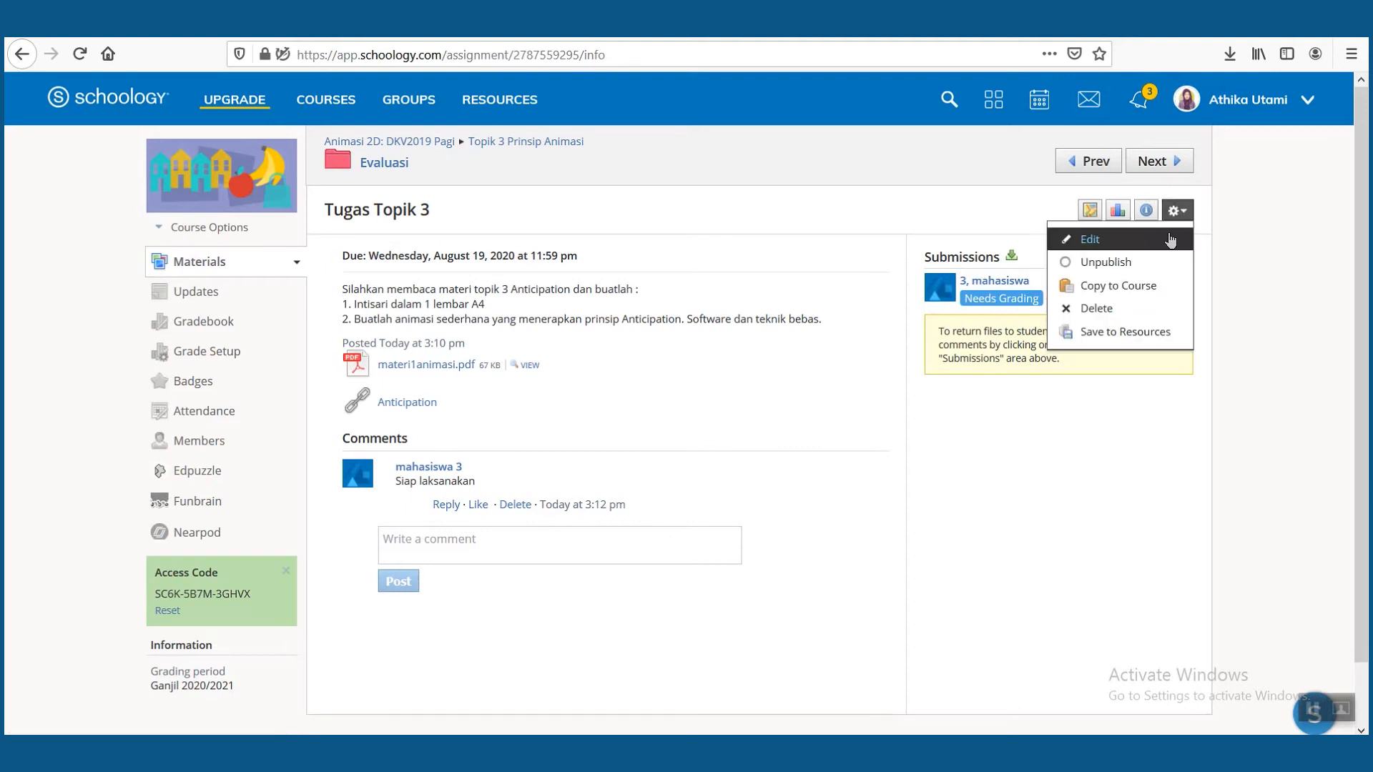
pyautogui.click(1175, 236)
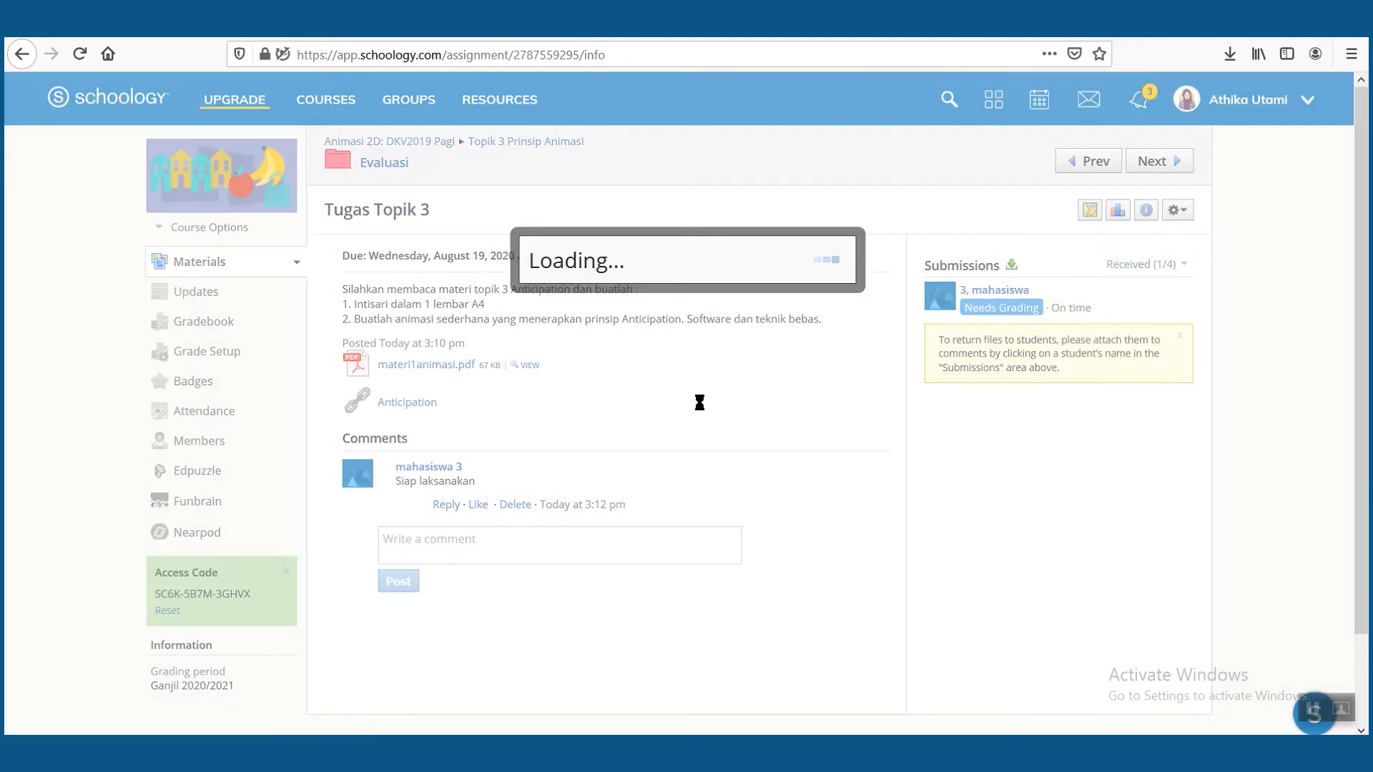
pyautogui.scroll(-3, 548, 483)
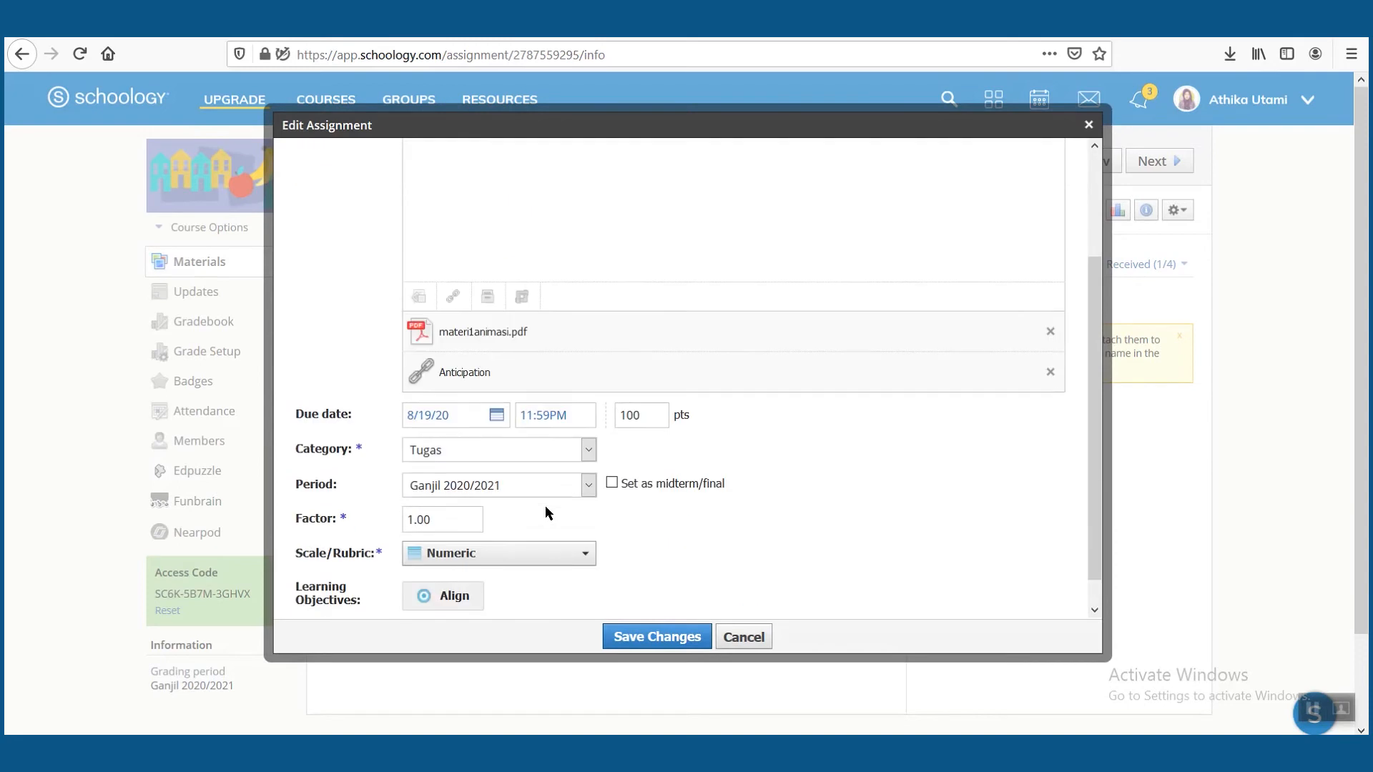
pyautogui.click(551, 527)
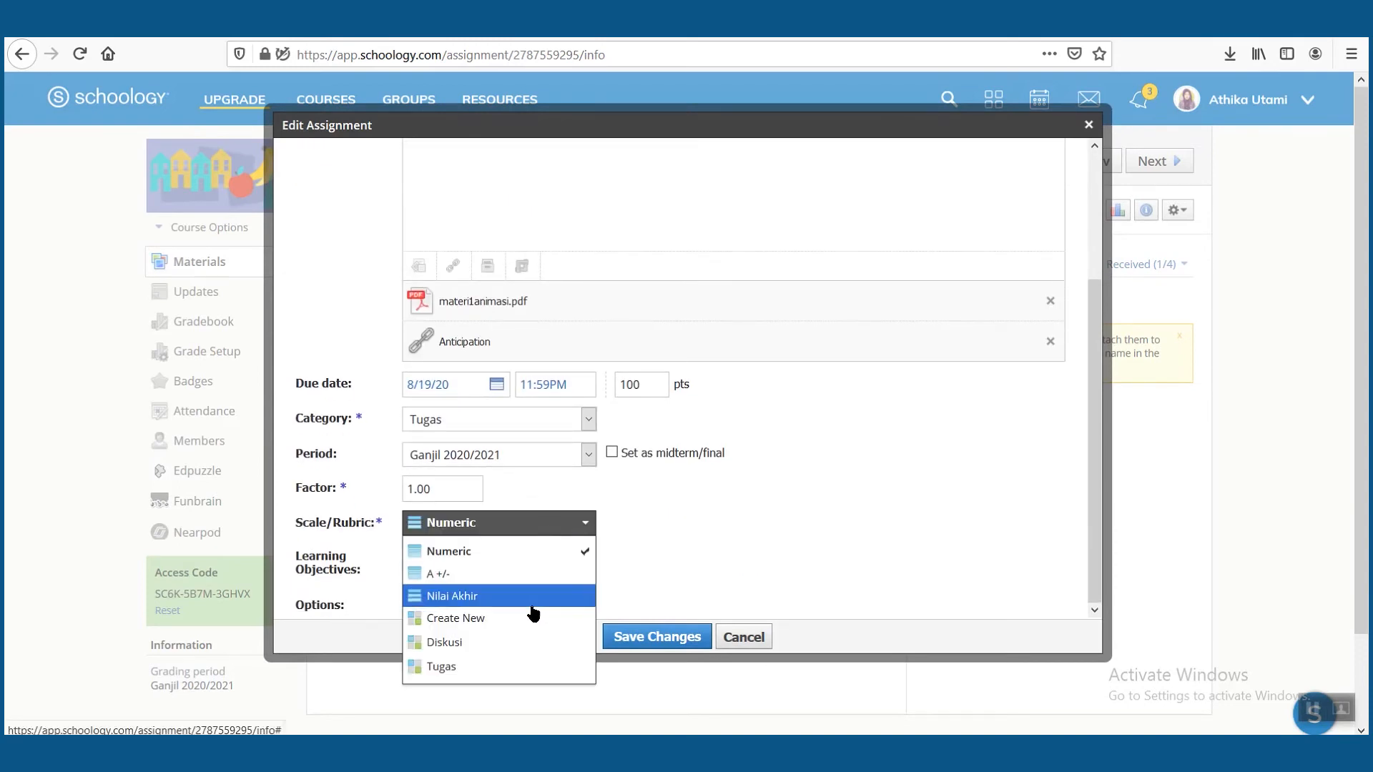
pyautogui.click(517, 668)
pyautogui.scroll(-1, 620, 557)
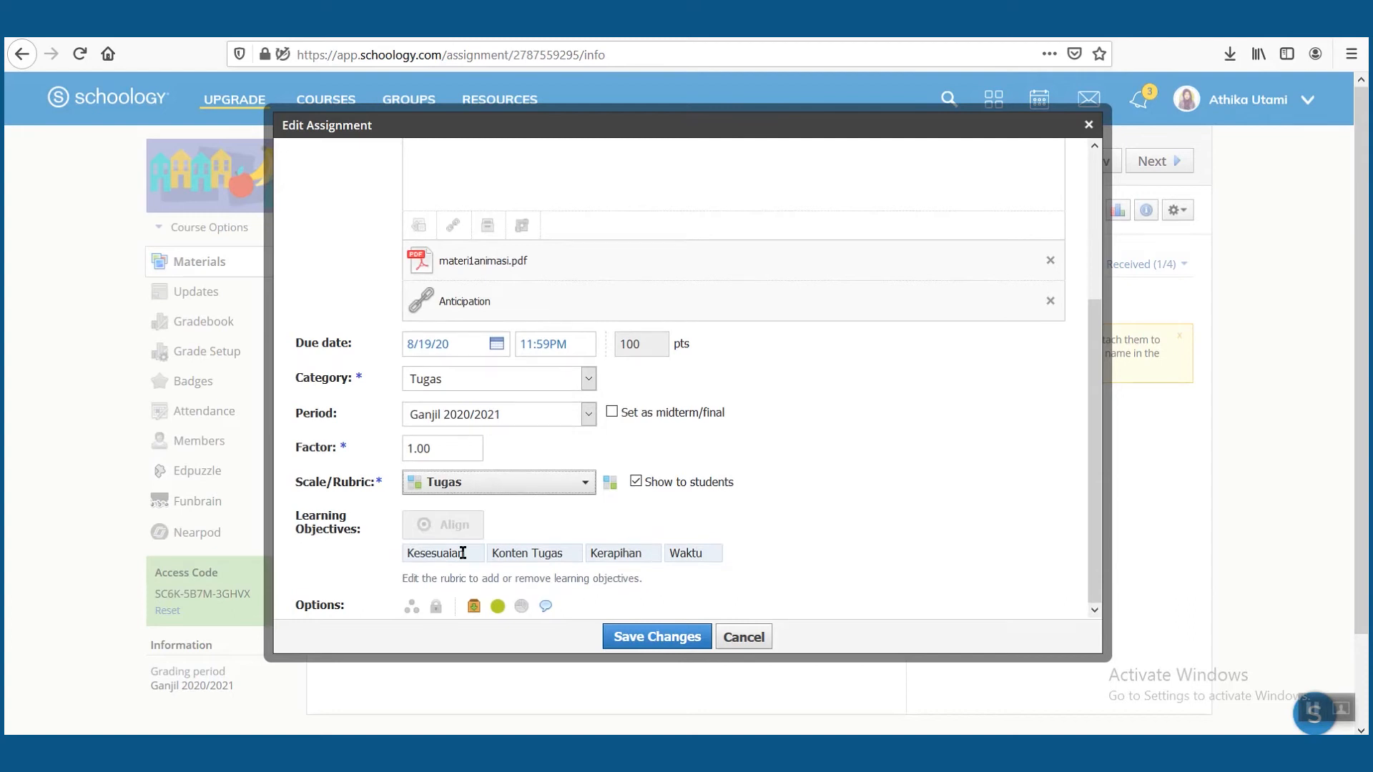
pyautogui.moveTo(405, 555); pyautogui.dragTo(623, 558)
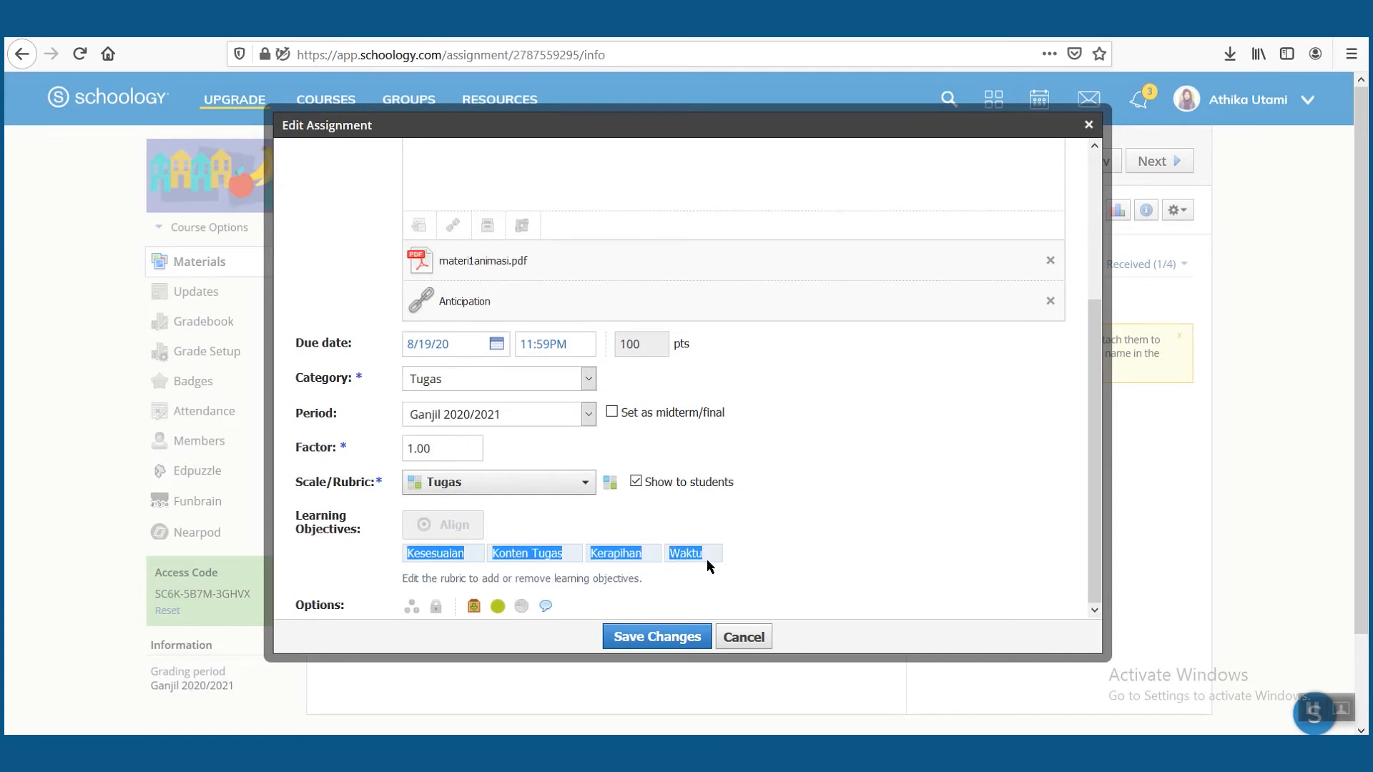
pyautogui.click(757, 560)
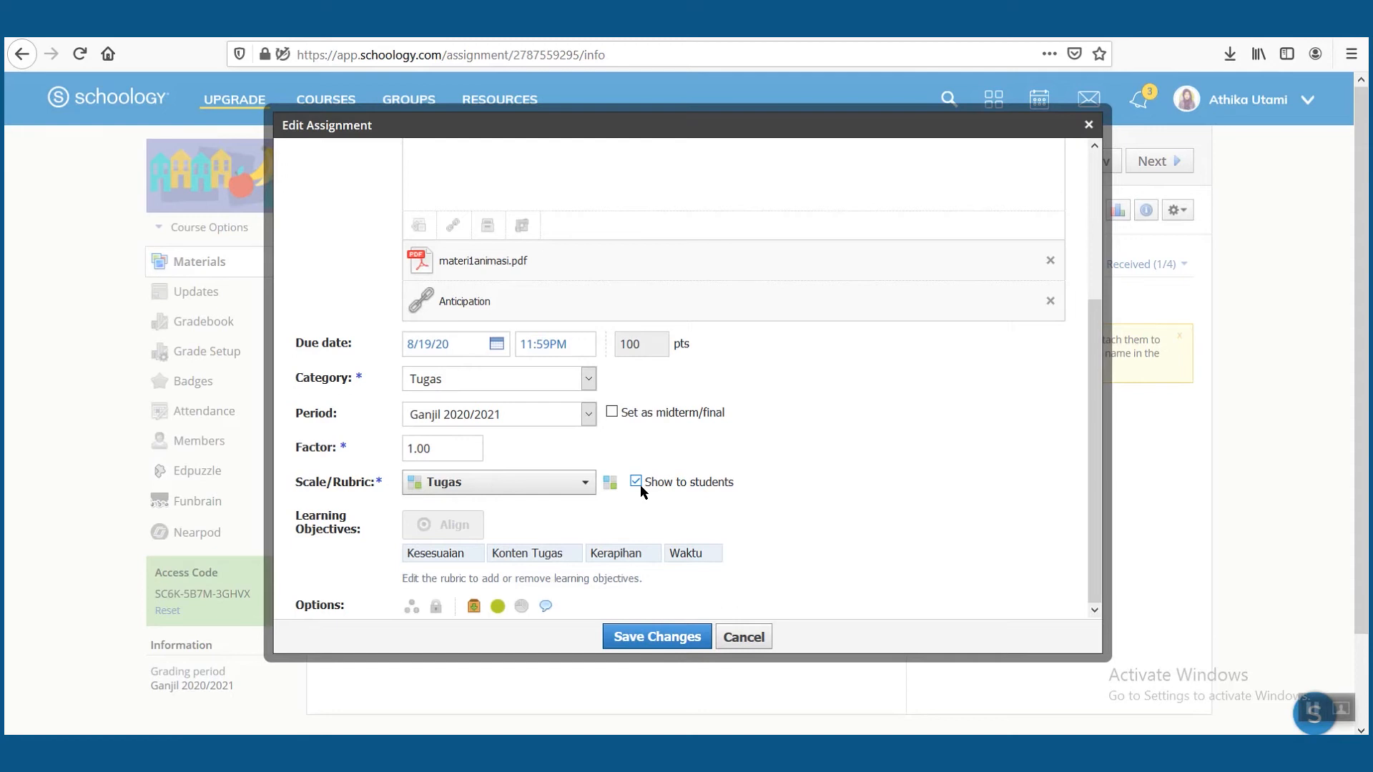
pyautogui.click(656, 637)
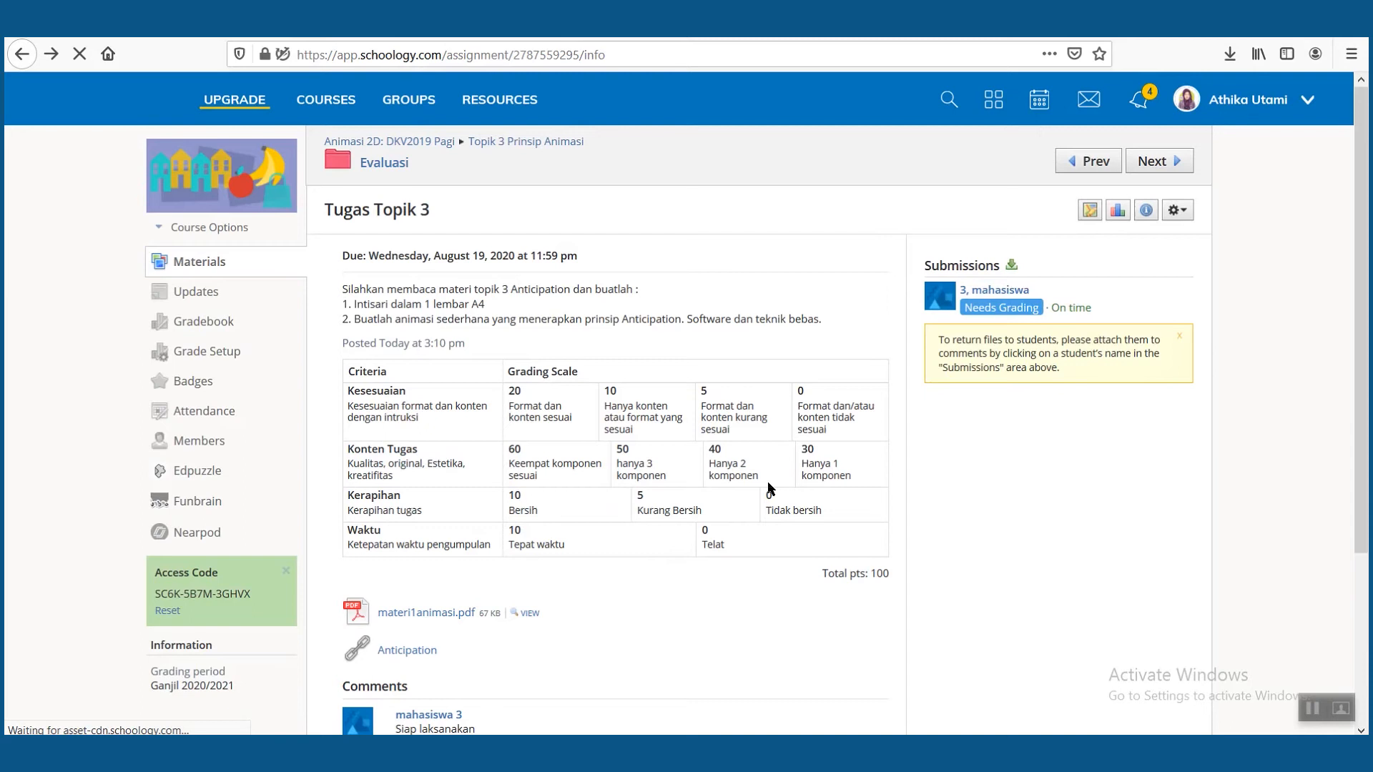
# Open the submission that needs grading and save rubric scores of 20 for Kesesuaian, 50 for Konten Tugas, 5 for Kerapihan and 10 for Waktu
pyautogui.scroll(-2, 768, 489)
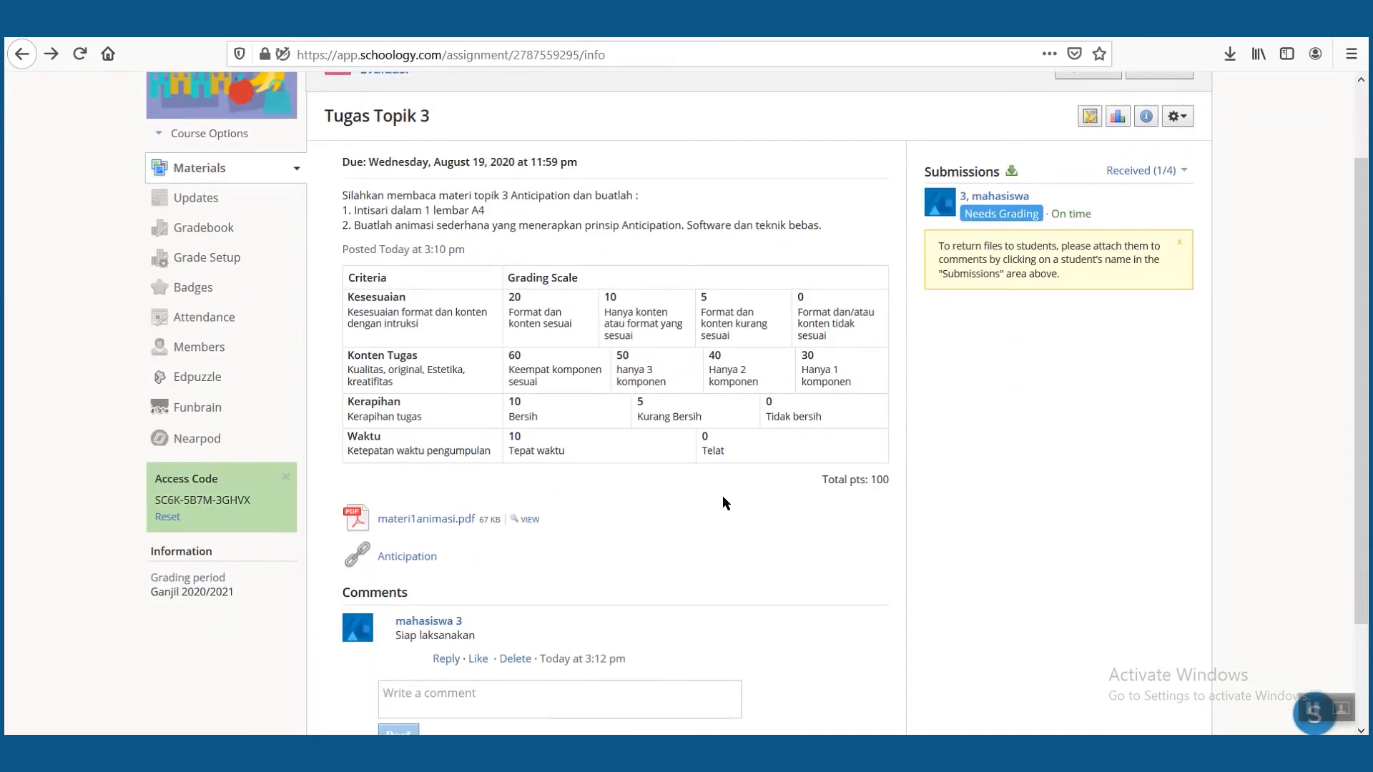
pyautogui.click(996, 213)
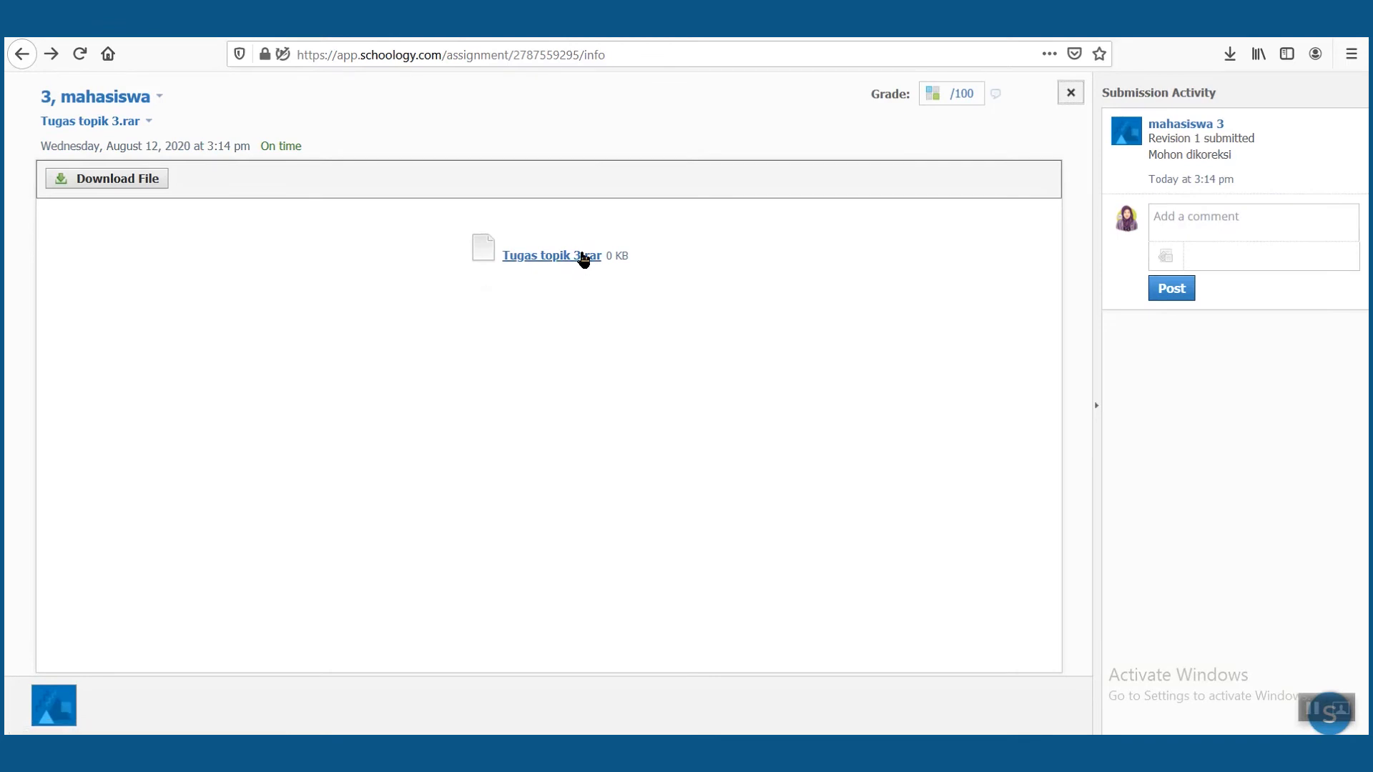
pyautogui.click(938, 95)
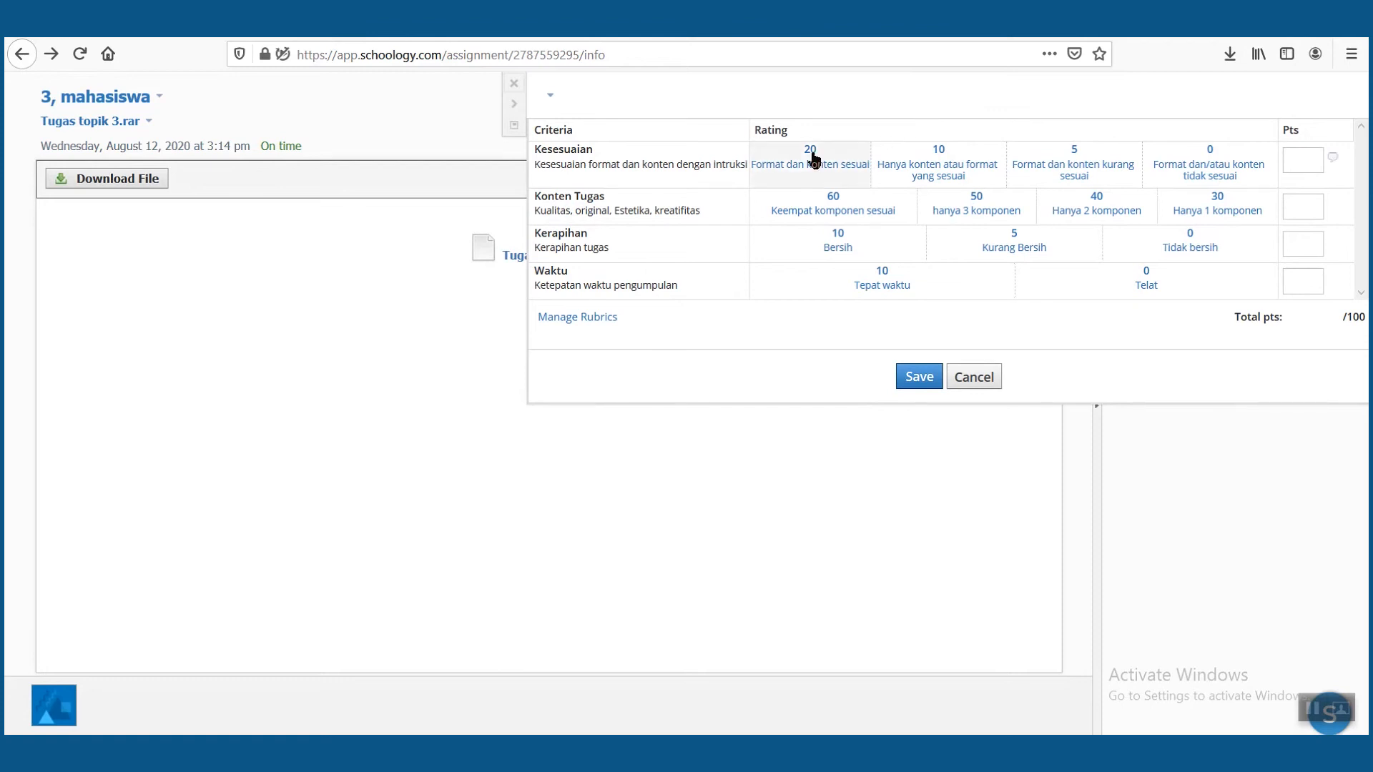
pyautogui.click(804, 166)
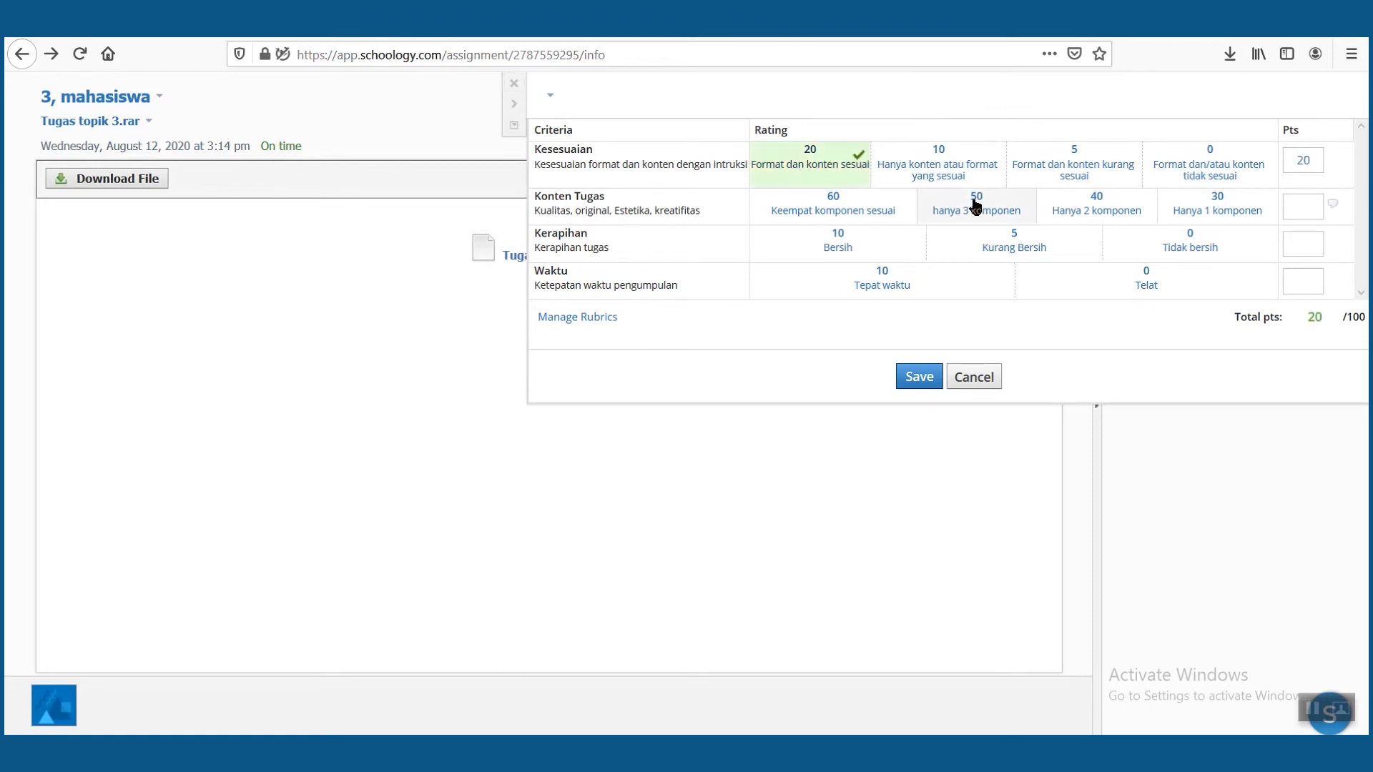
pyautogui.click(976, 210)
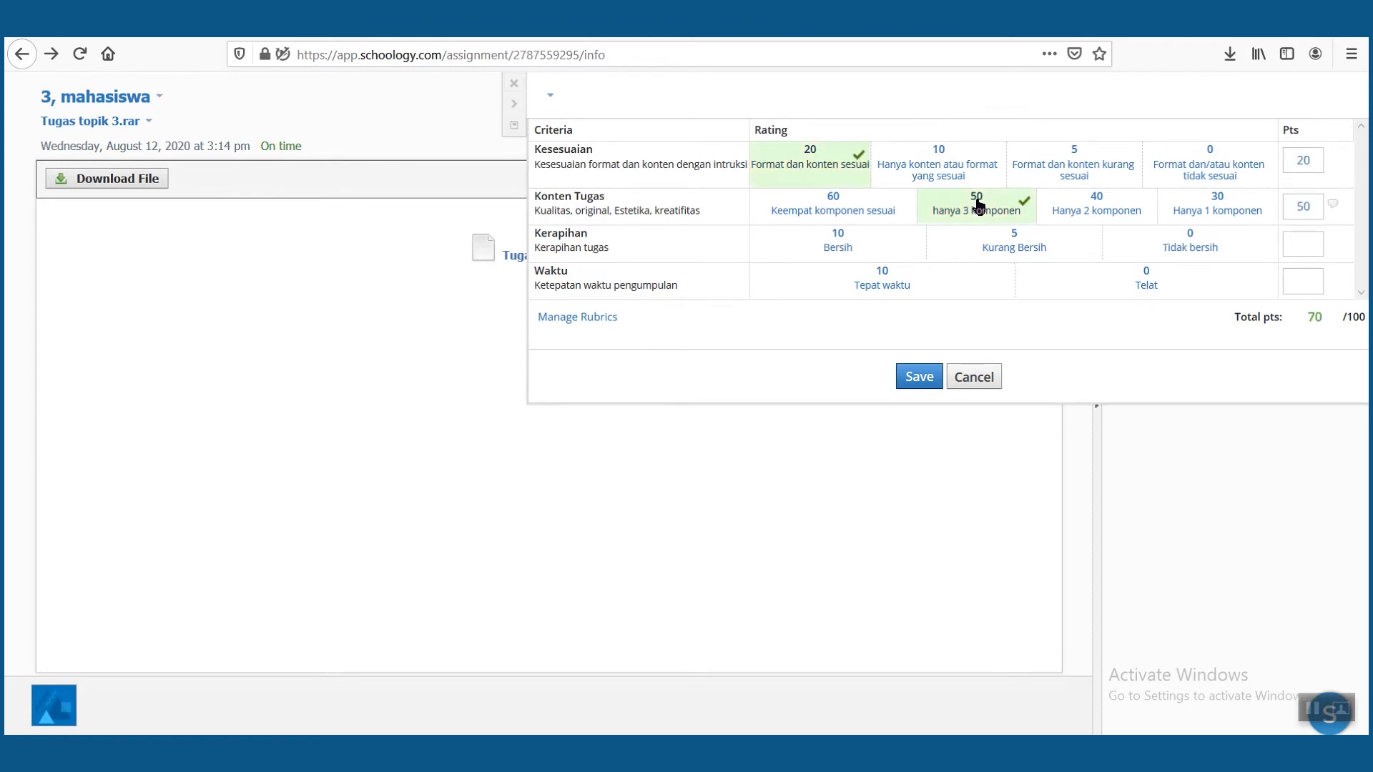
pyautogui.click(1023, 250)
pyautogui.click(900, 282)
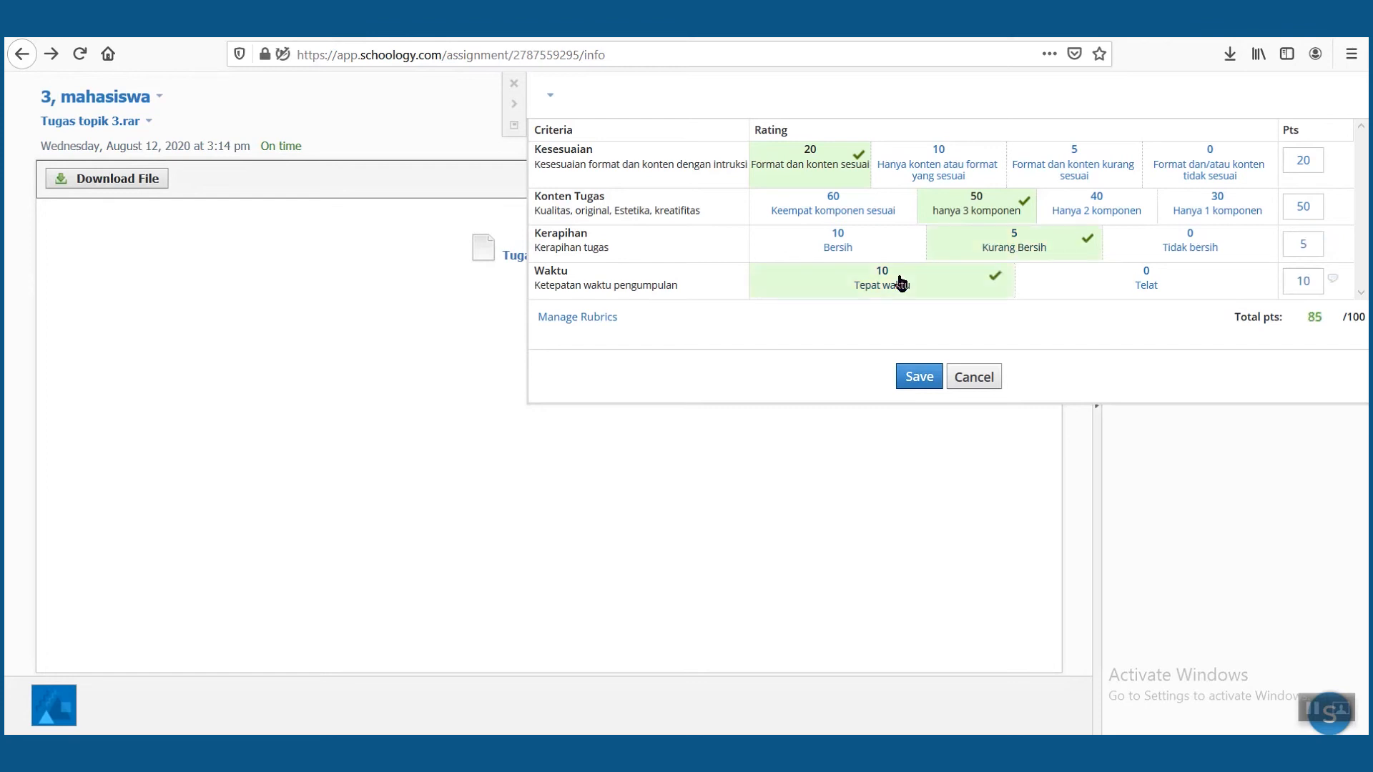
pyautogui.click(1324, 319)
pyautogui.moveTo(1326, 316); pyautogui.dragTo(1309, 318)
pyautogui.click(1324, 320)
pyautogui.click(919, 377)
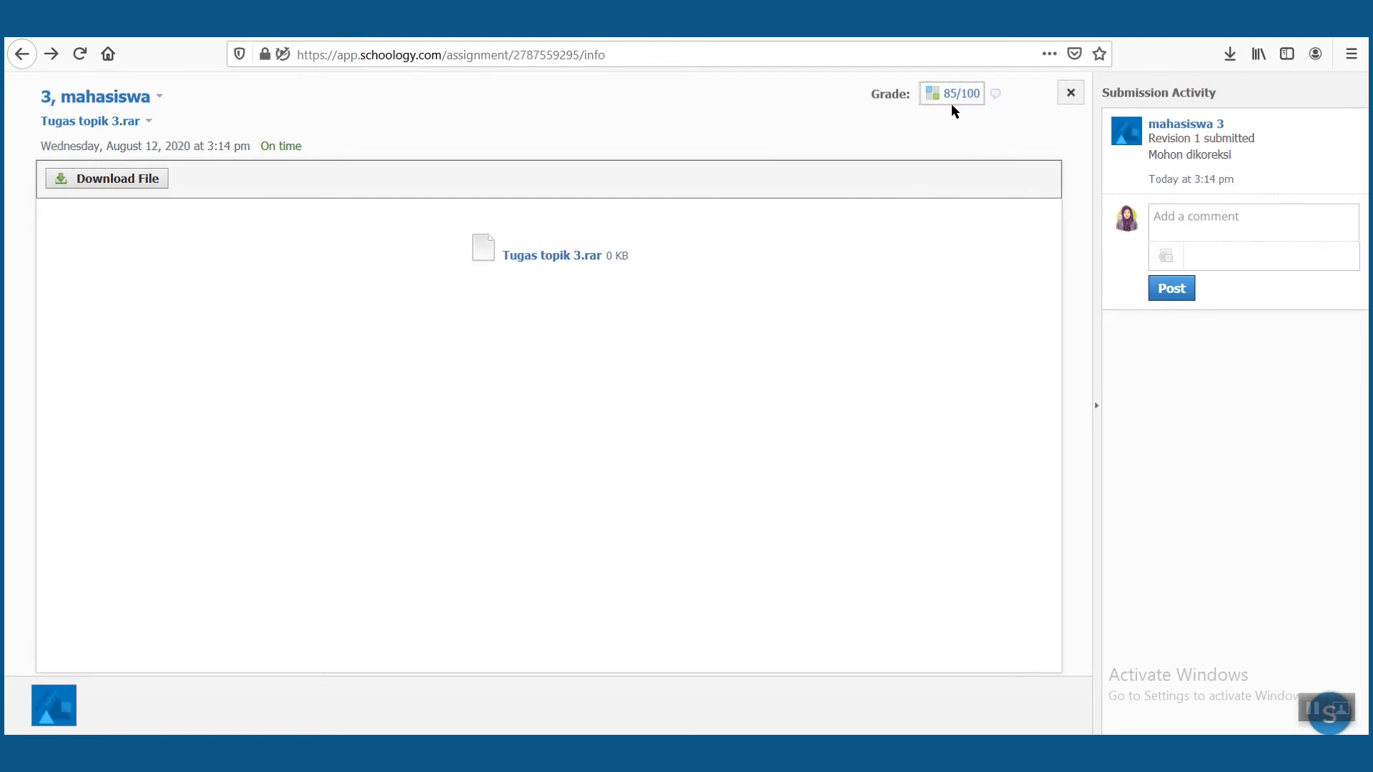
# Add the grade comment "Sudah bagus" to the submission, make it visible to the student, and submit it
pyautogui.click(995, 93)
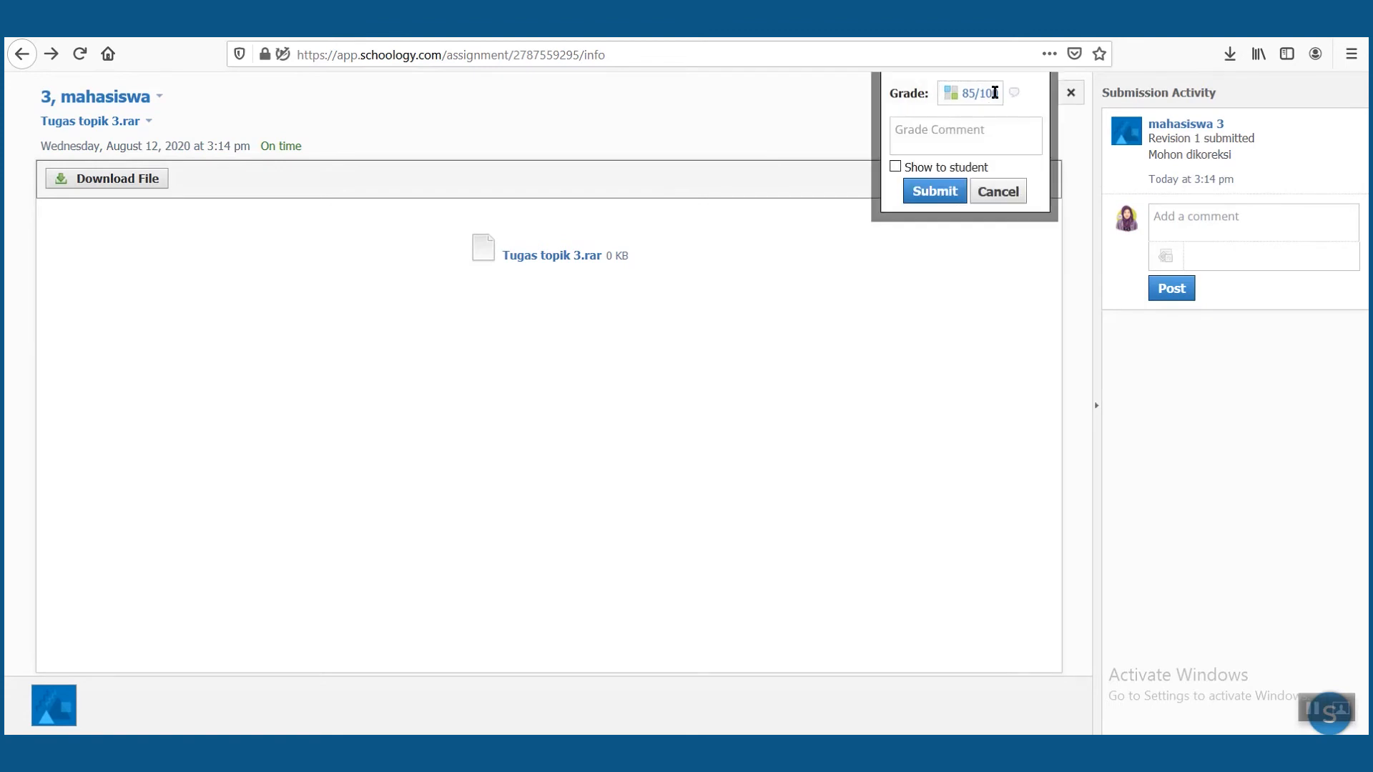
pyautogui.click(988, 140)
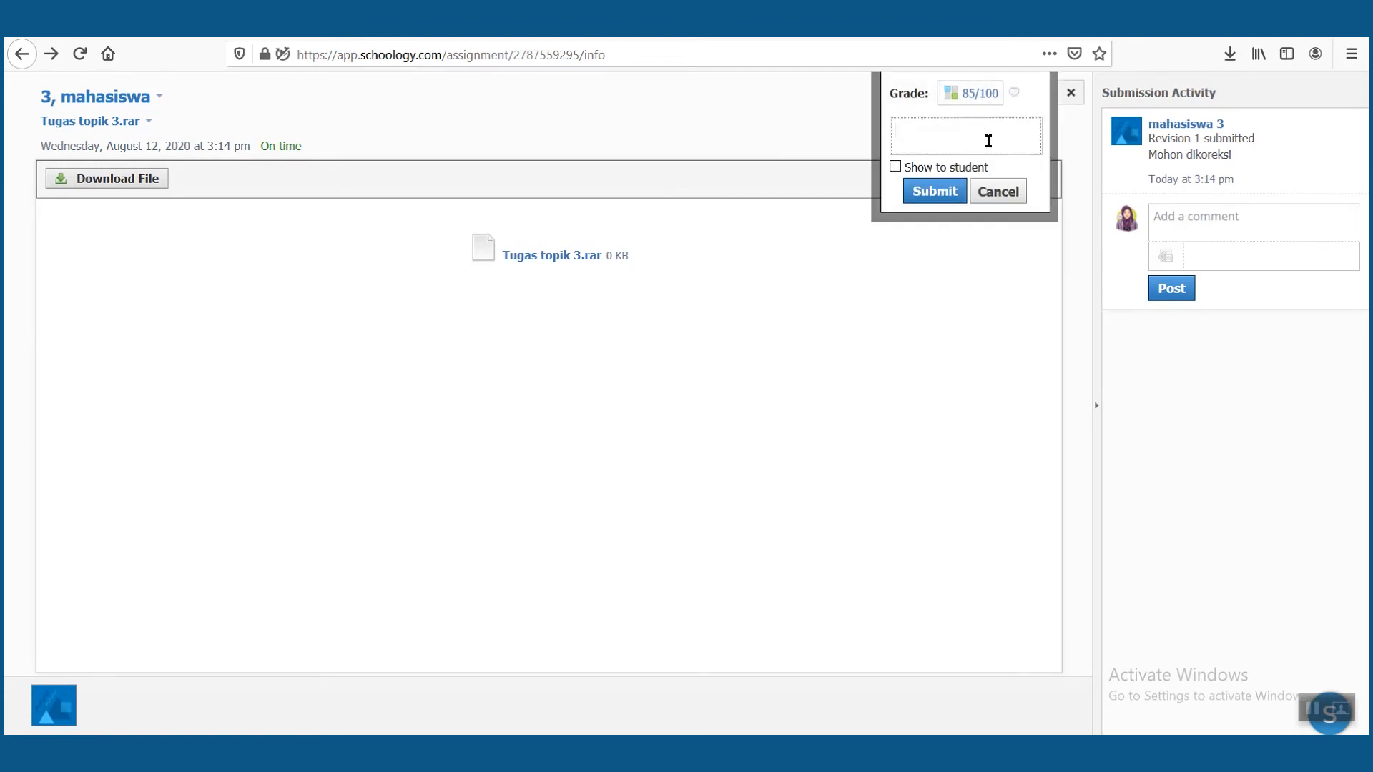
pyautogui.write('Sudah bagus')
pyautogui.click(896, 166)
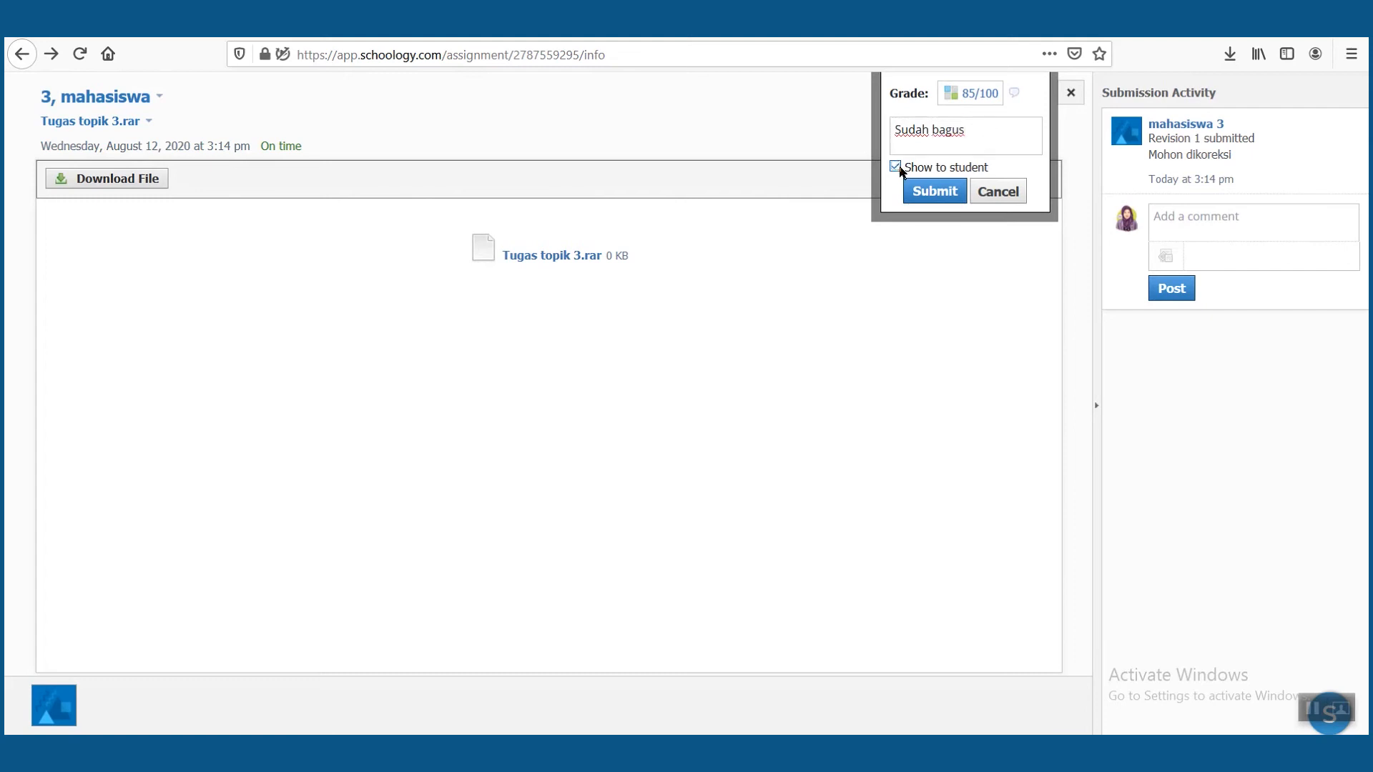
pyautogui.click(935, 191)
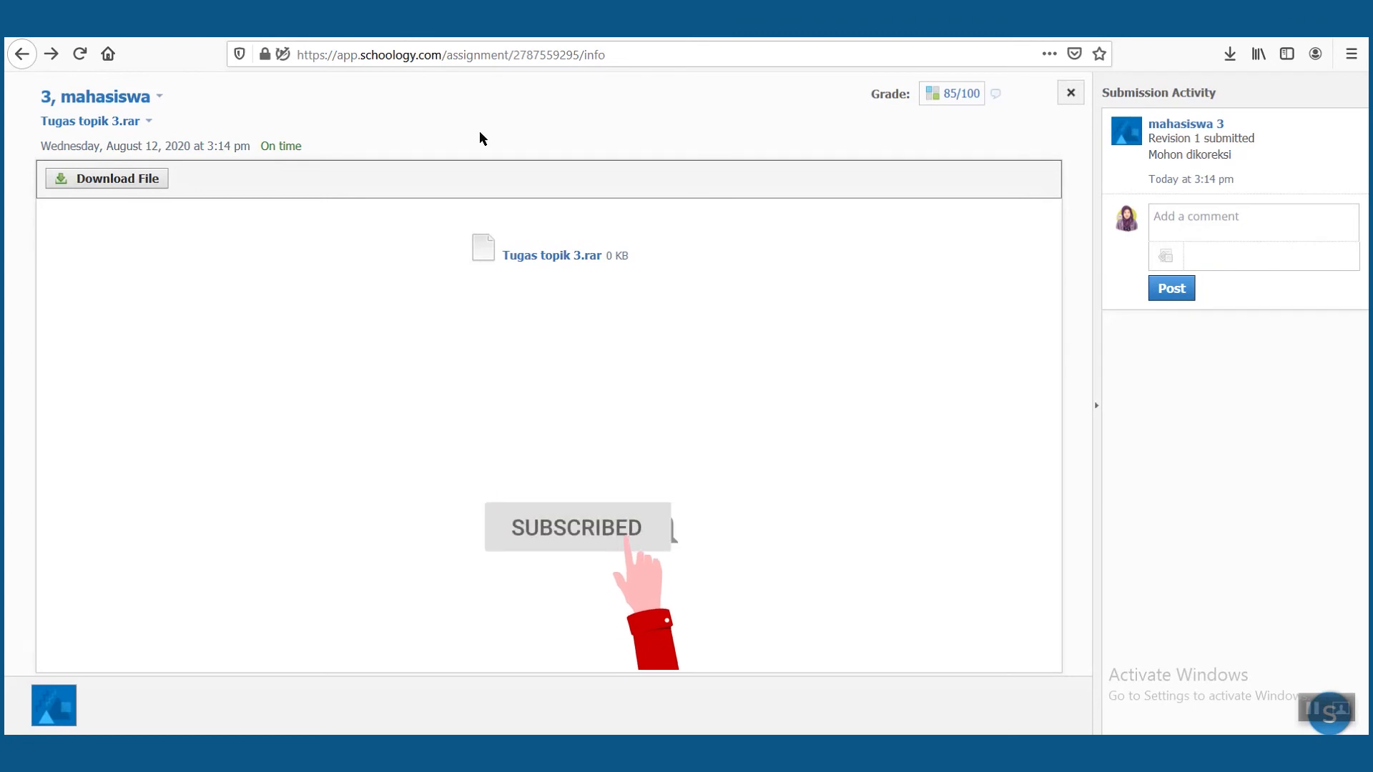
# Check which submitted files and which students can be chosen in the submission viewer
pyautogui.click(149, 120)
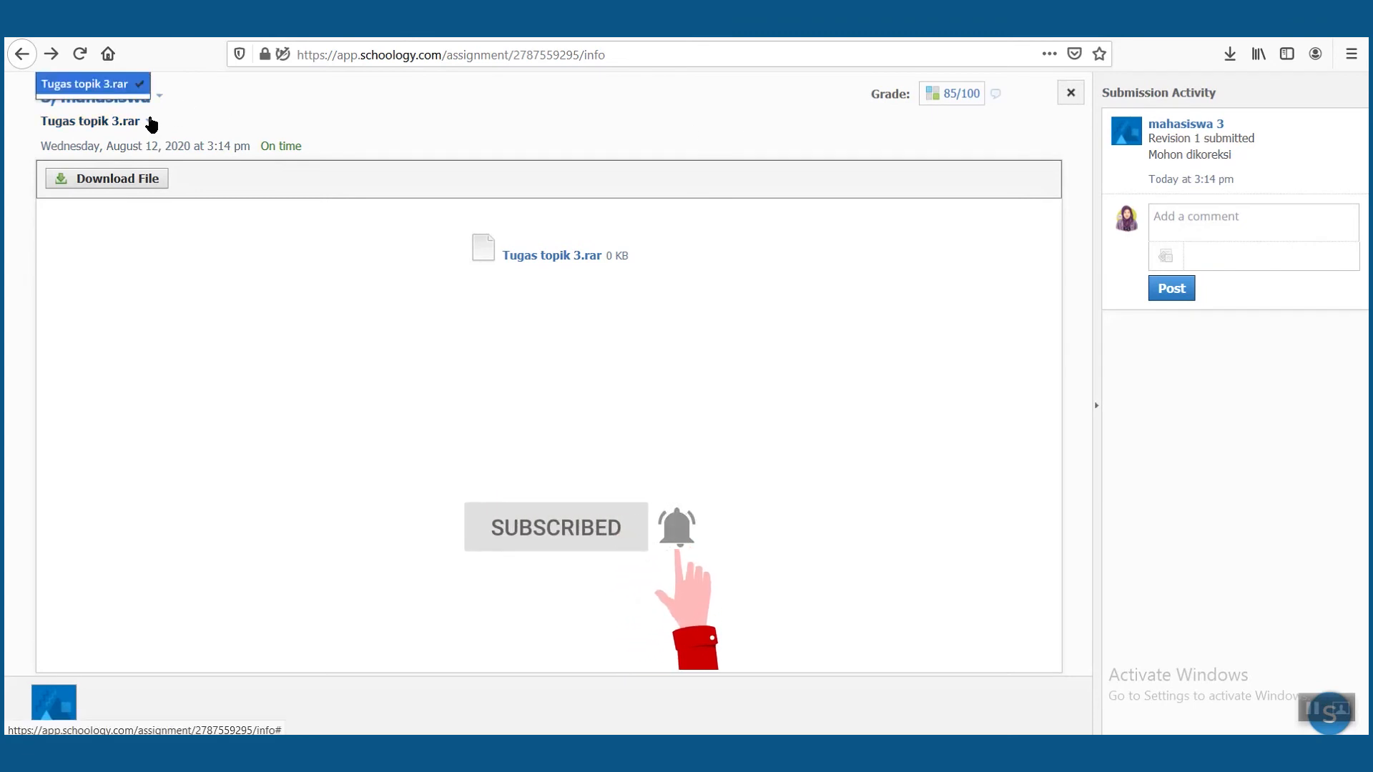
pyautogui.click(161, 98)
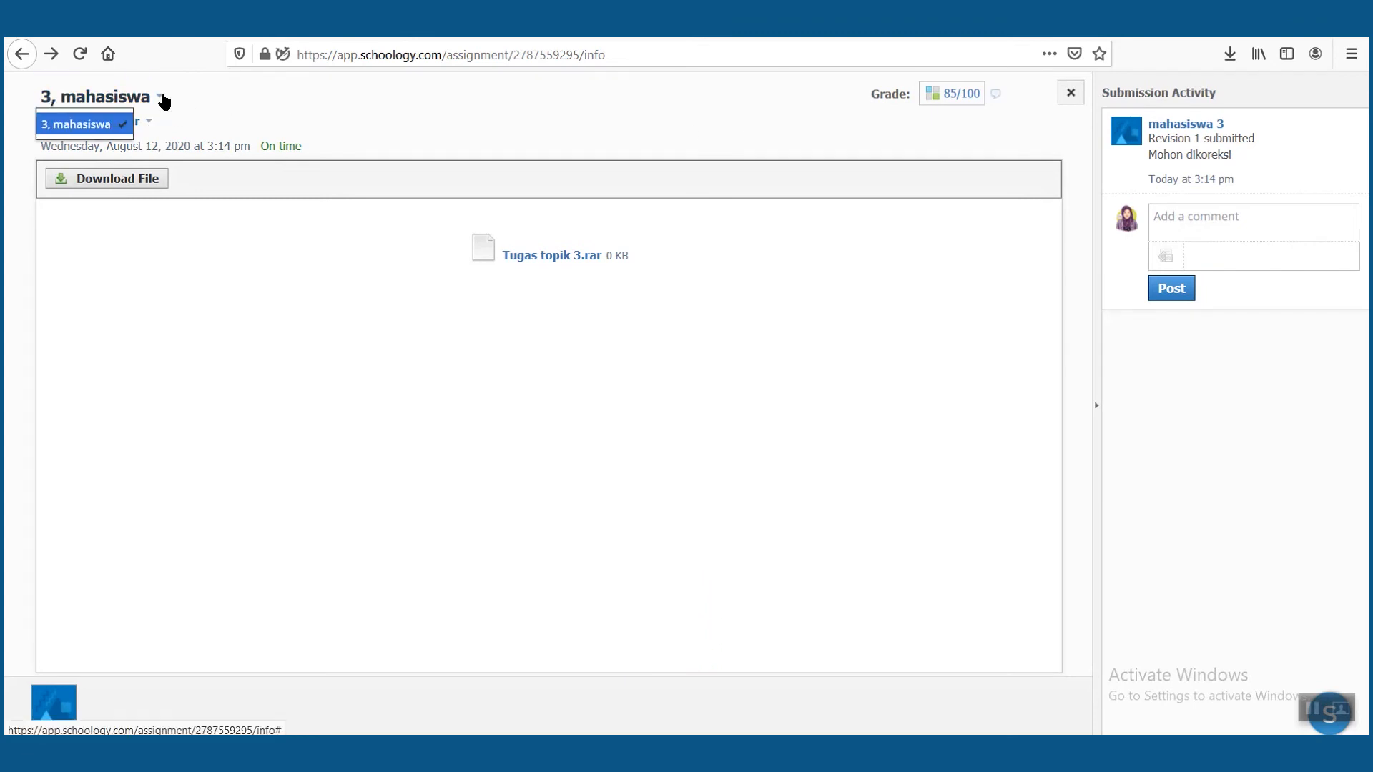
pyautogui.click(162, 98)
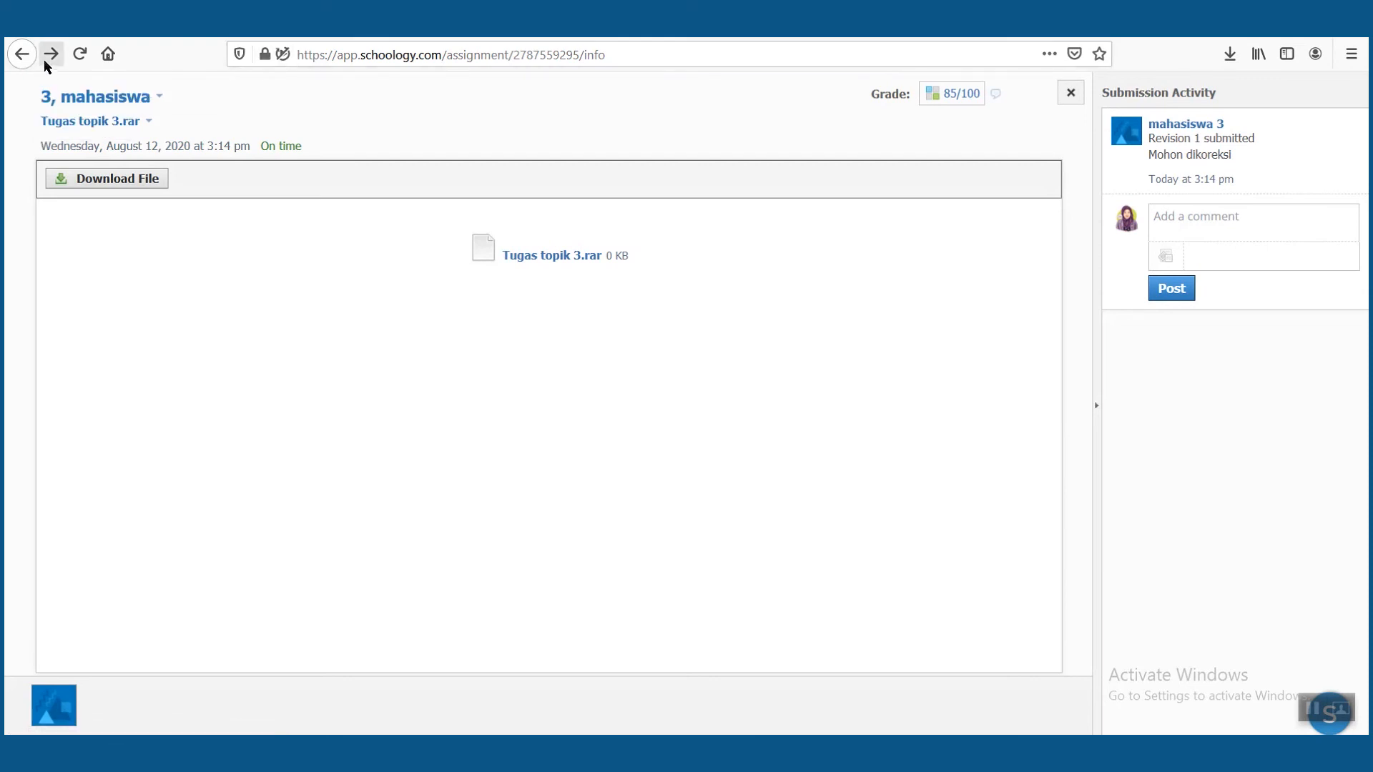
# Return to Tugas Topik 3 through the Evaluasi folder and view the assignment's grade statistics
pyautogui.click(23, 58)
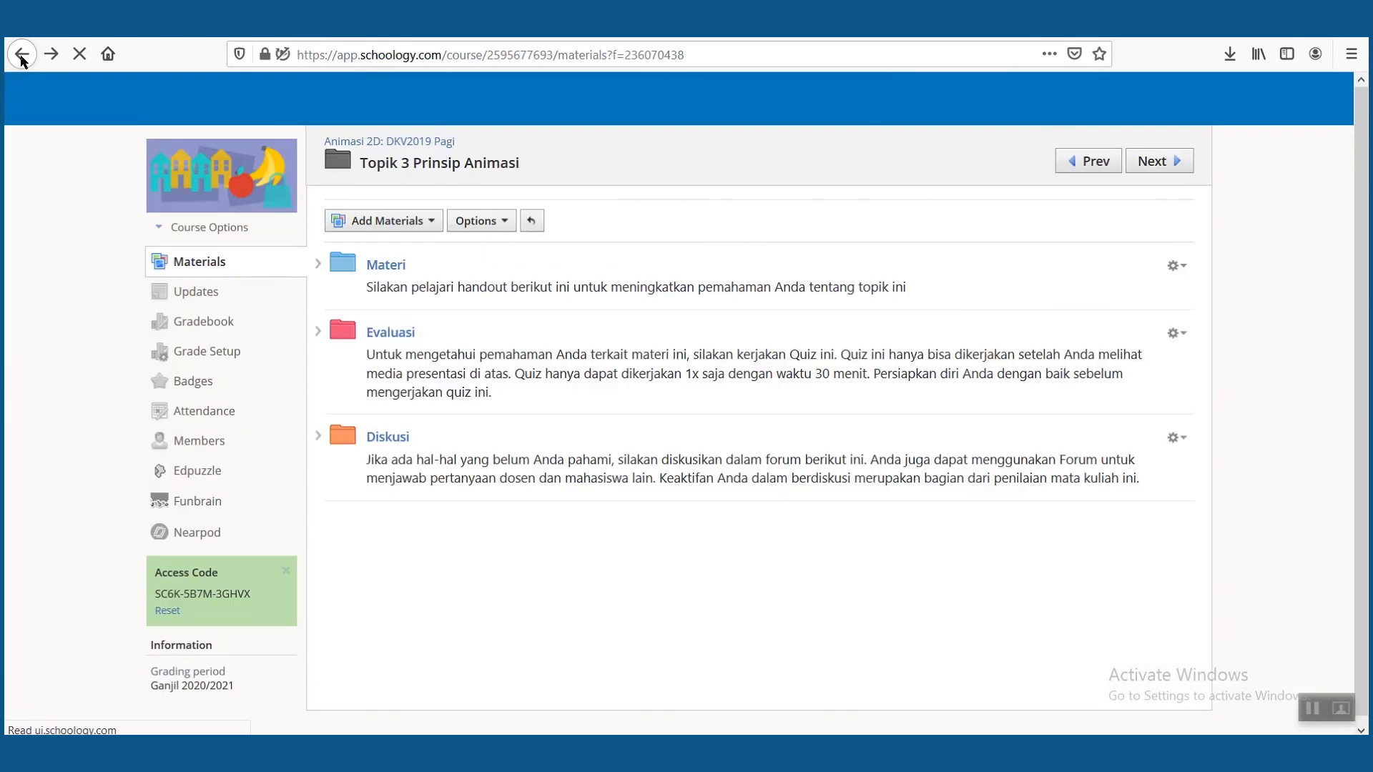
pyautogui.click(400, 329)
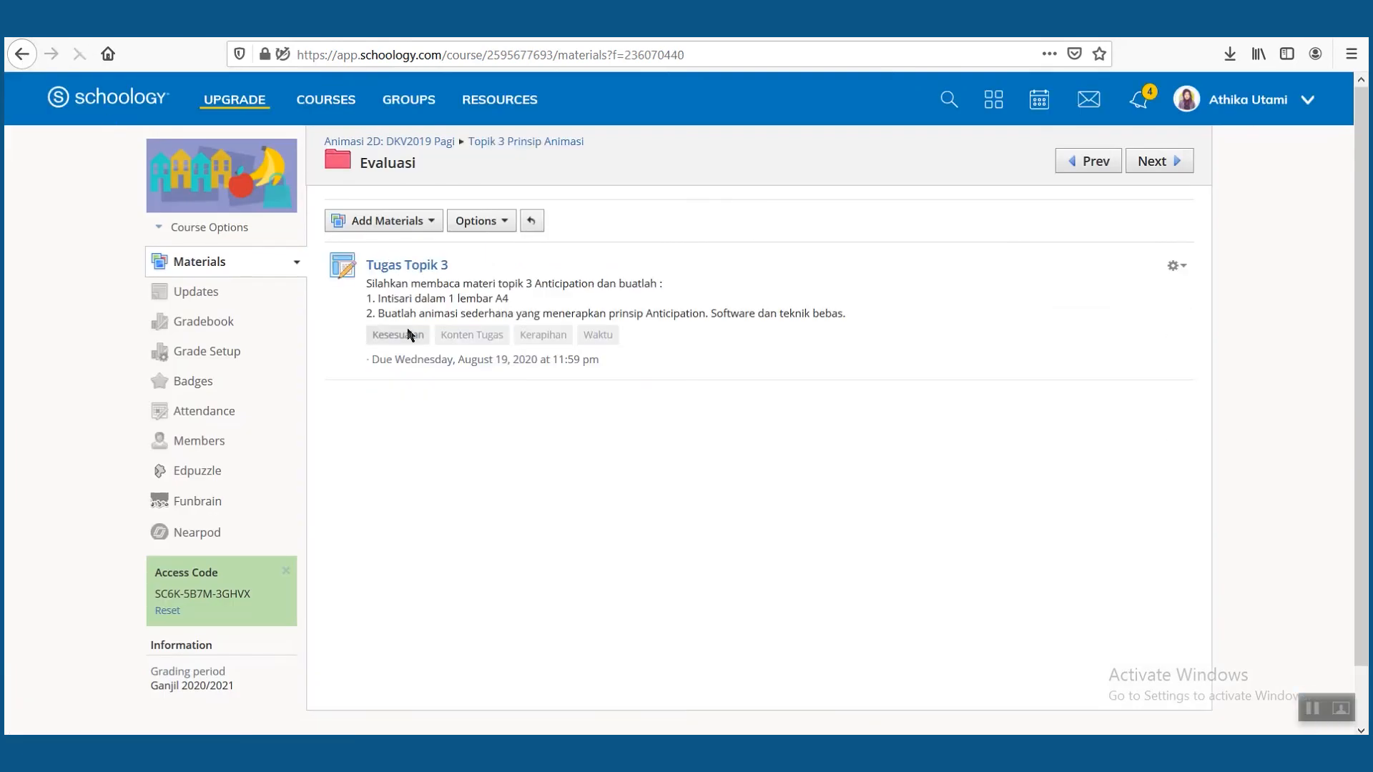
pyautogui.click(420, 265)
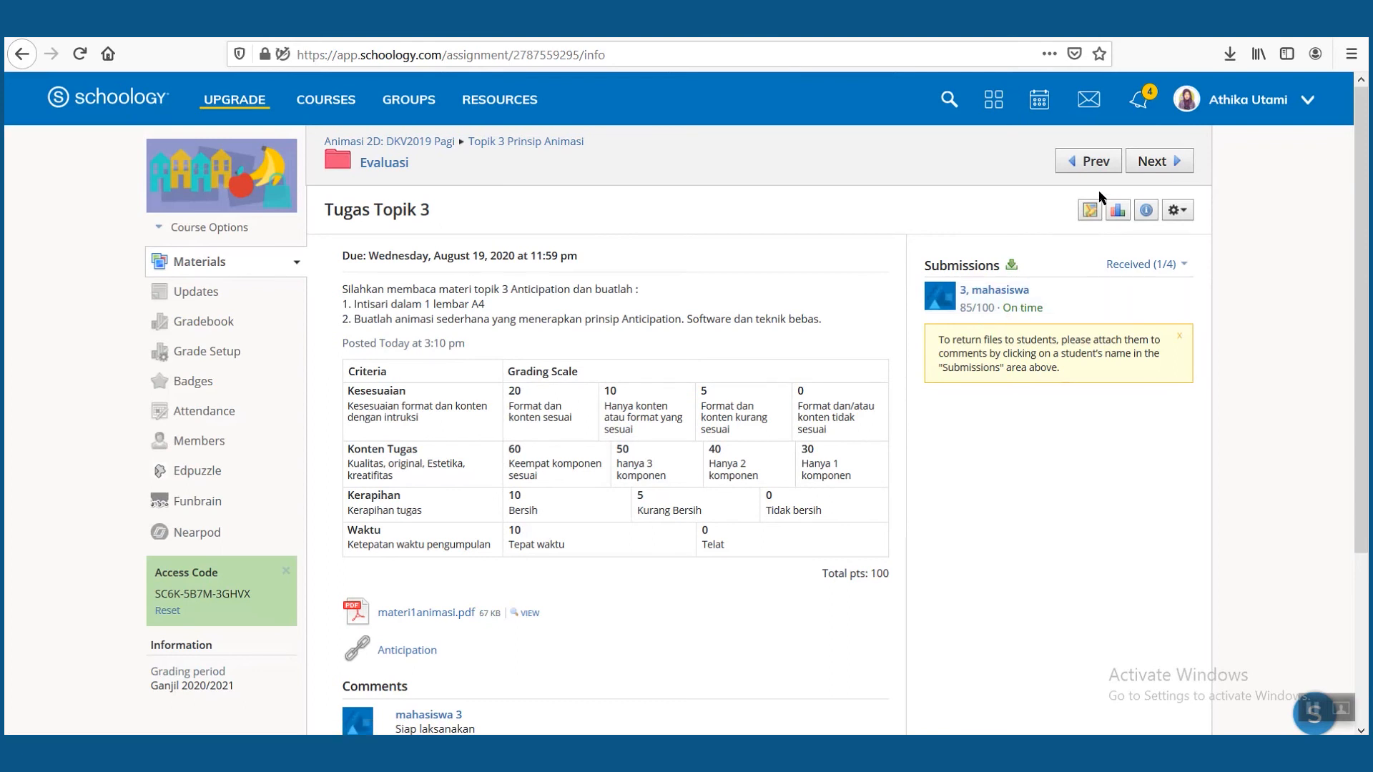
pyautogui.click(1116, 212)
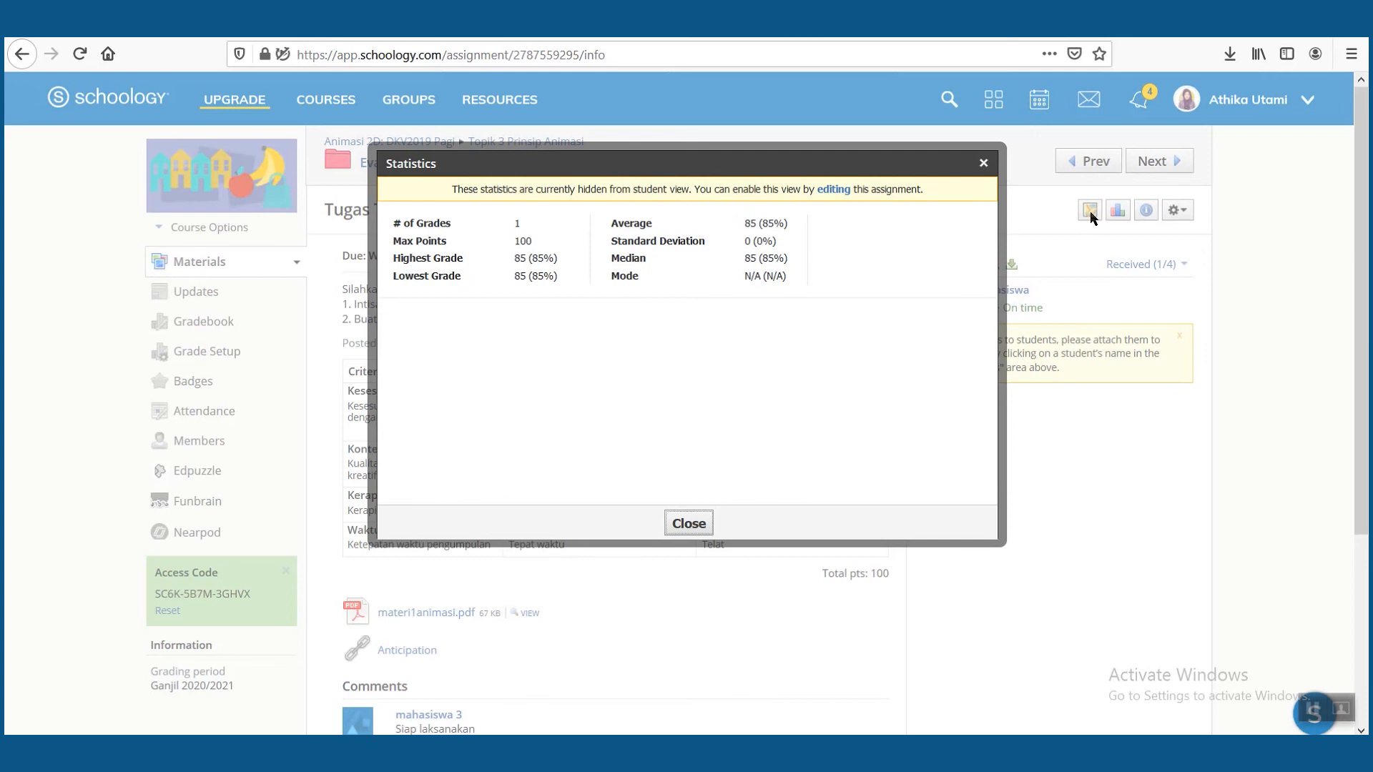
pyautogui.click(983, 164)
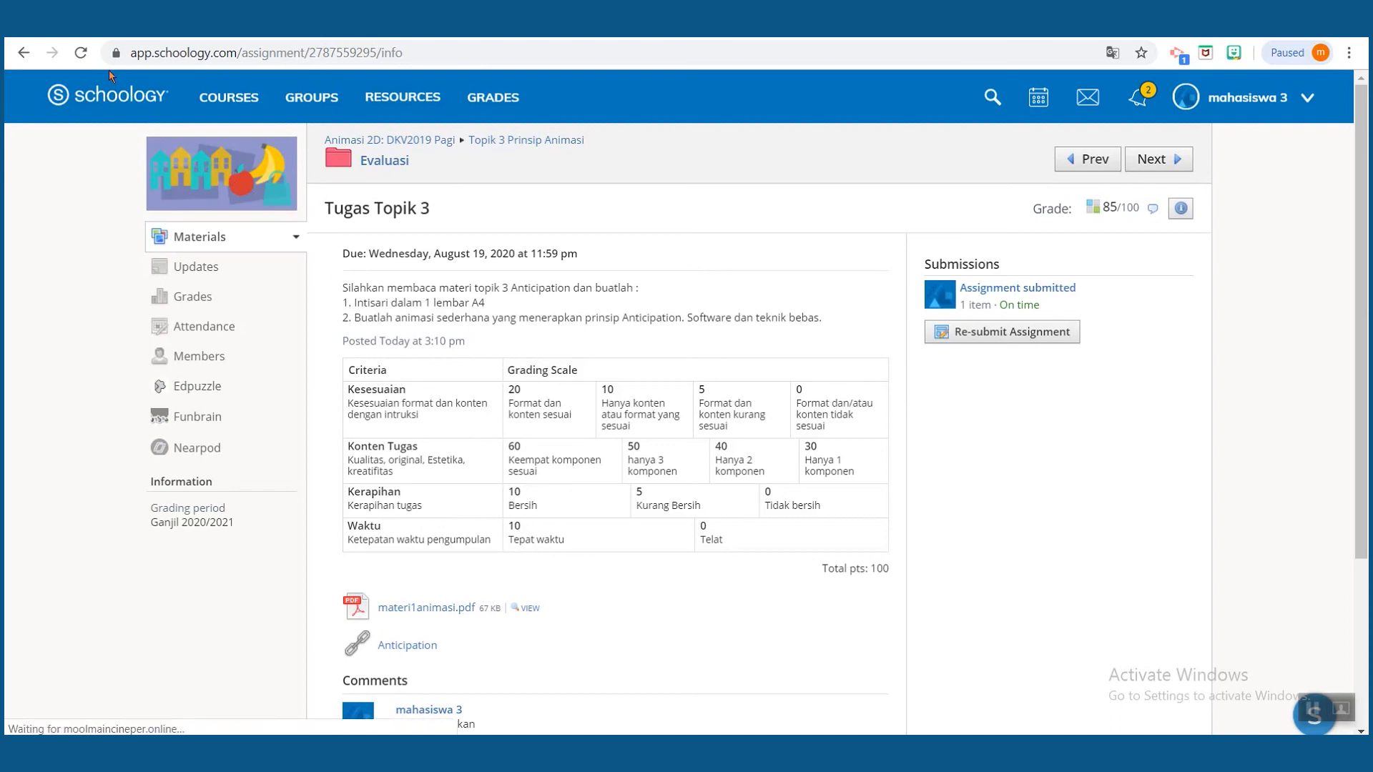
# Refresh Tugas Topik 3 in the student's account and check the rubric scores, teacher's grade comment and grade info
pyautogui.click(72, 61)
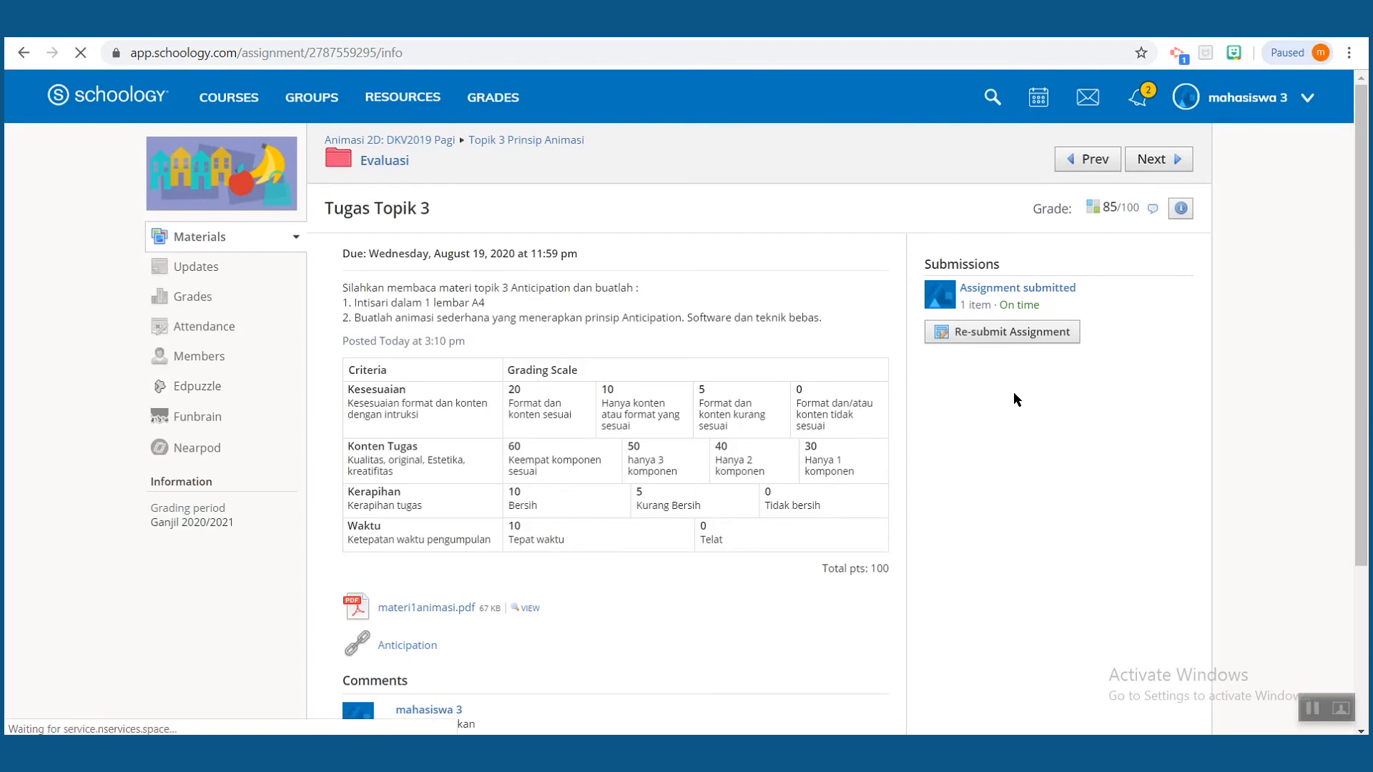
pyautogui.click(1104, 214)
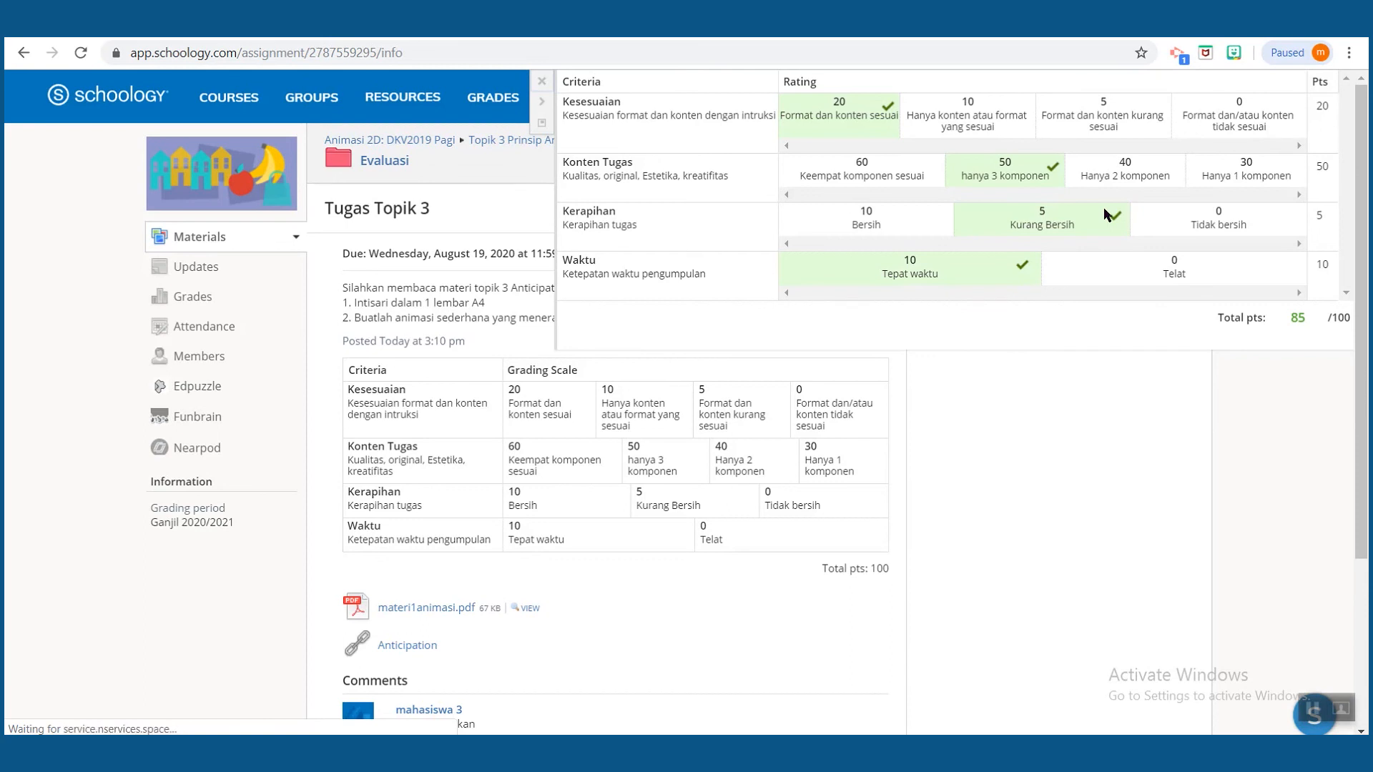
pyautogui.click(541, 83)
pyautogui.moveTo(1156, 208)
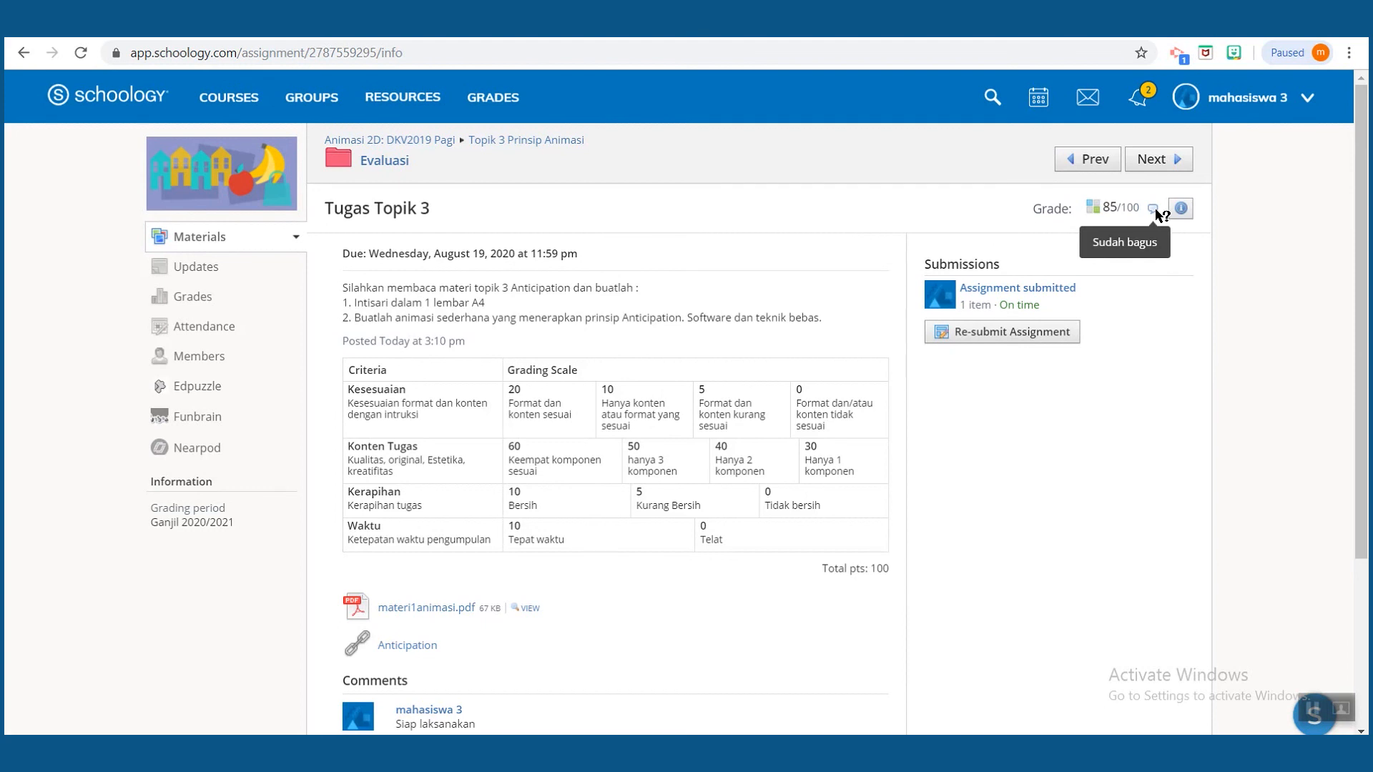
pyautogui.click(1181, 209)
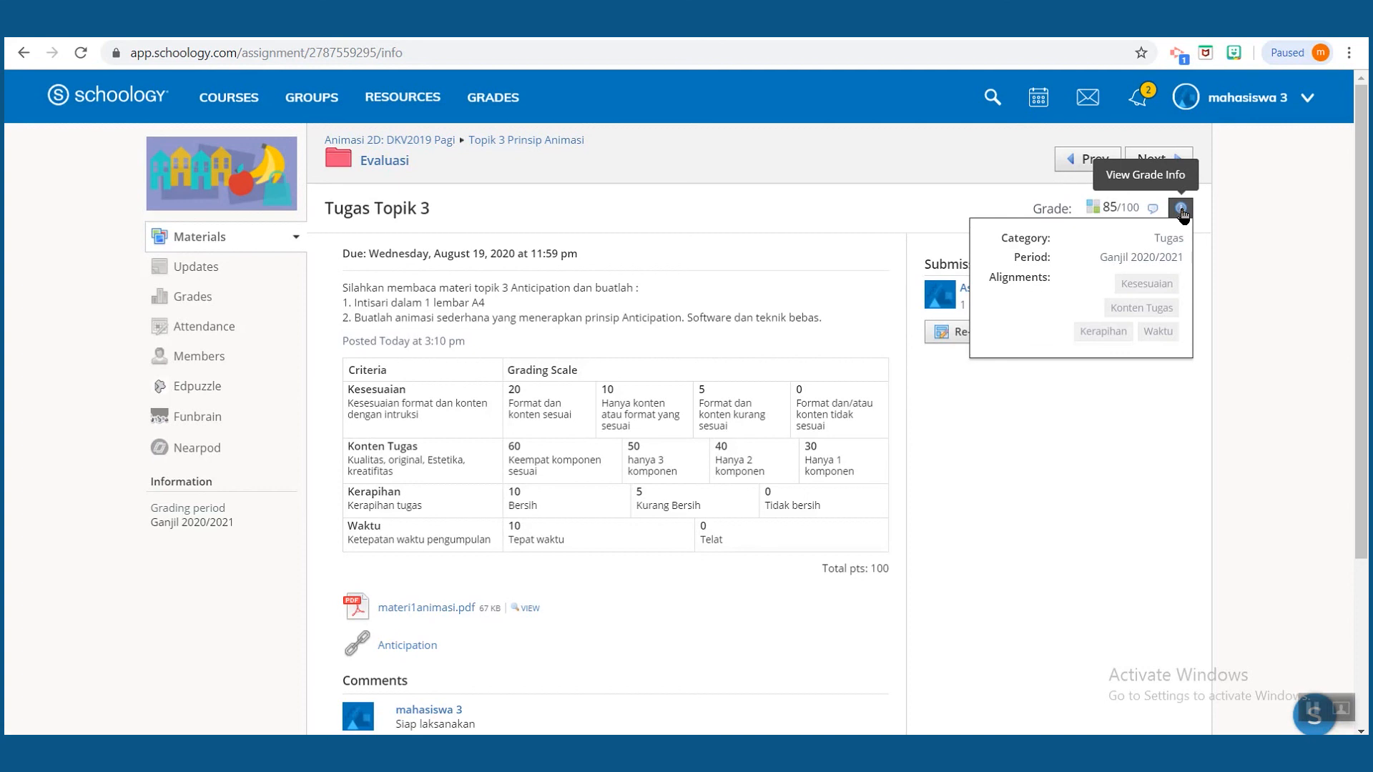
pyautogui.click(1281, 241)
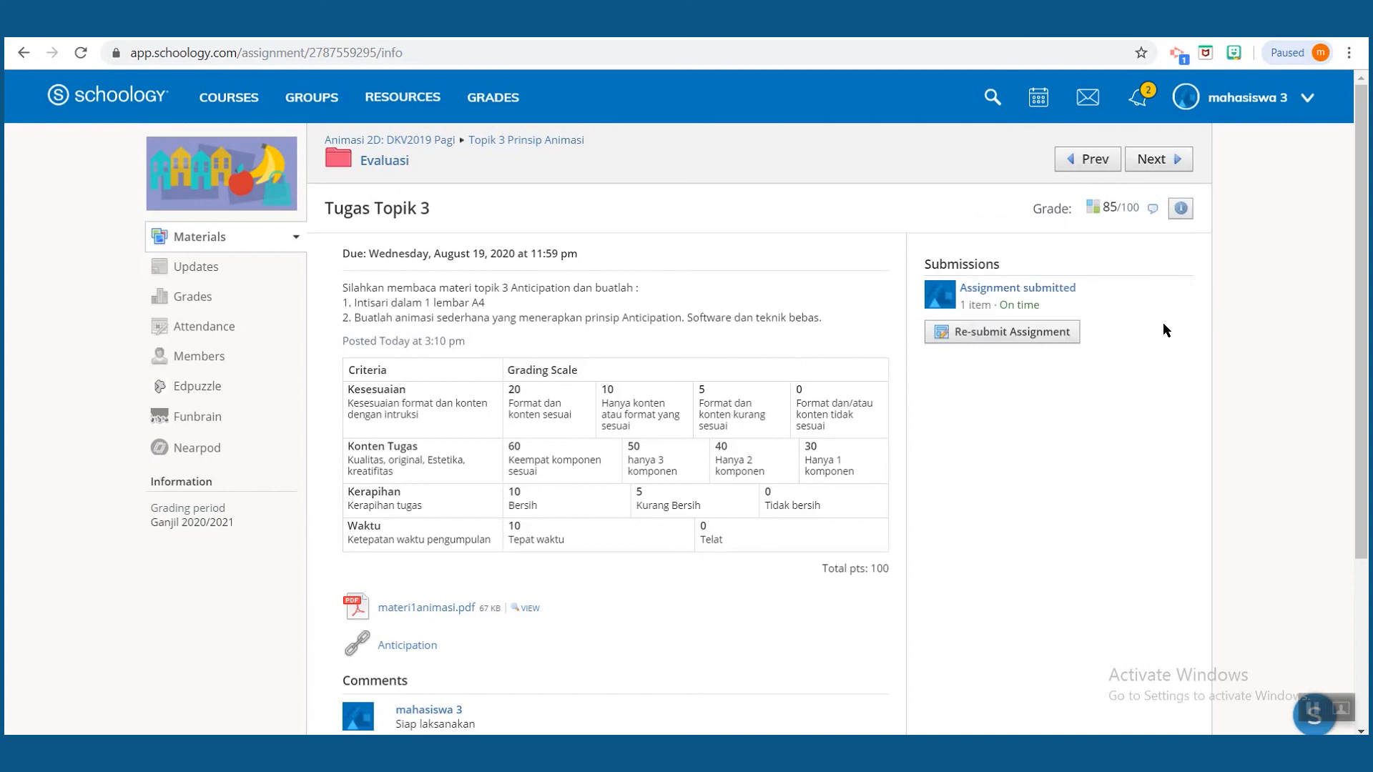
# Open the student's course grades and review the Tugas Topik 3 result, the category grades and the overall course grade
pyautogui.click(193, 296)
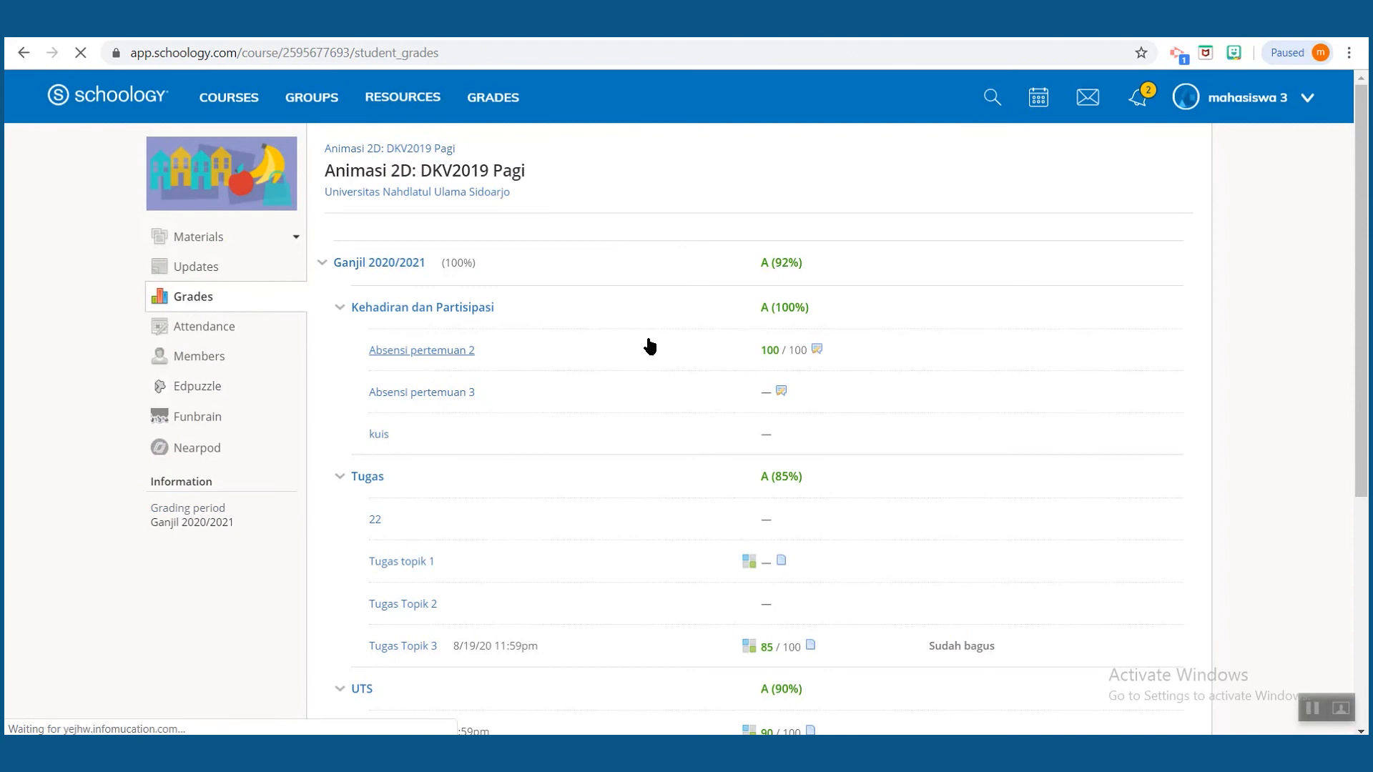
pyautogui.scroll(-1, 646, 336)
pyautogui.scroll(-1, 645, 336)
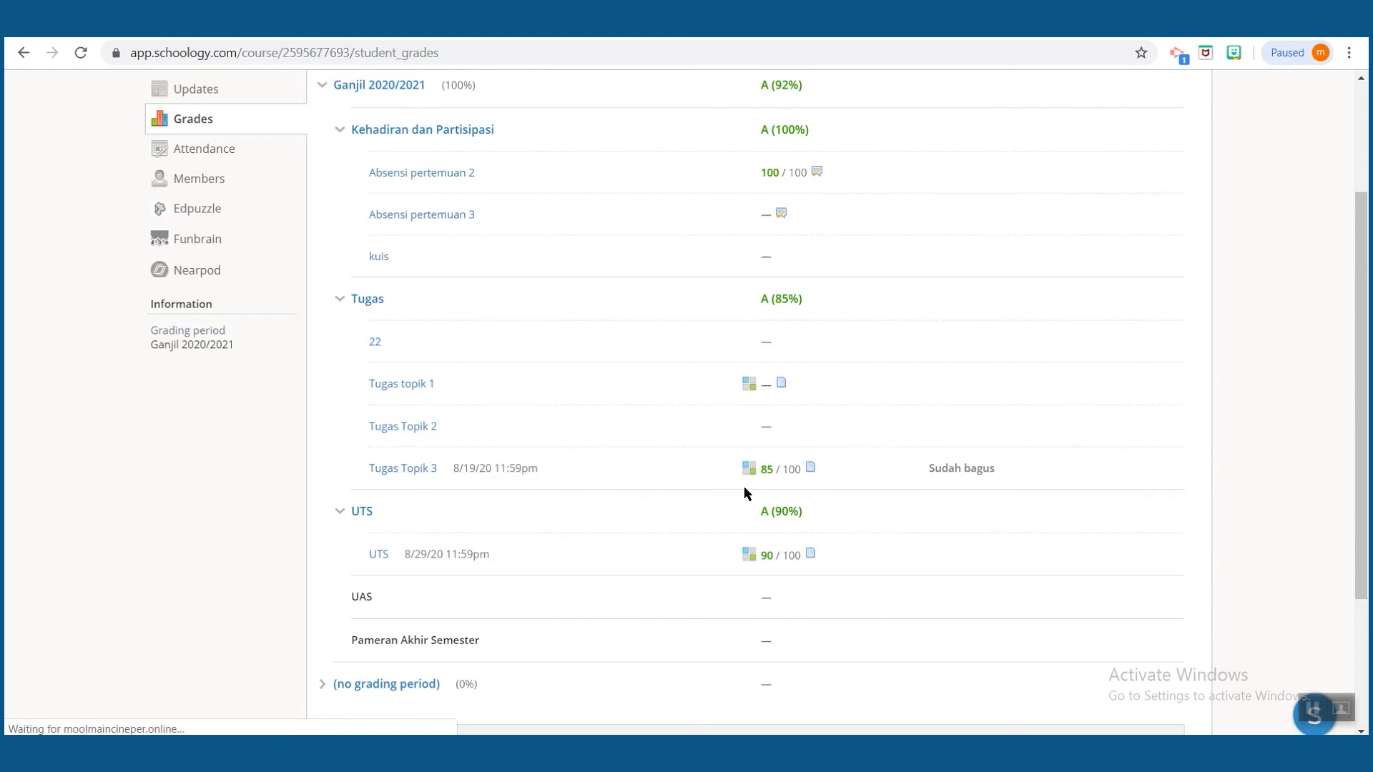
pyautogui.scroll(-2, 728, 529)
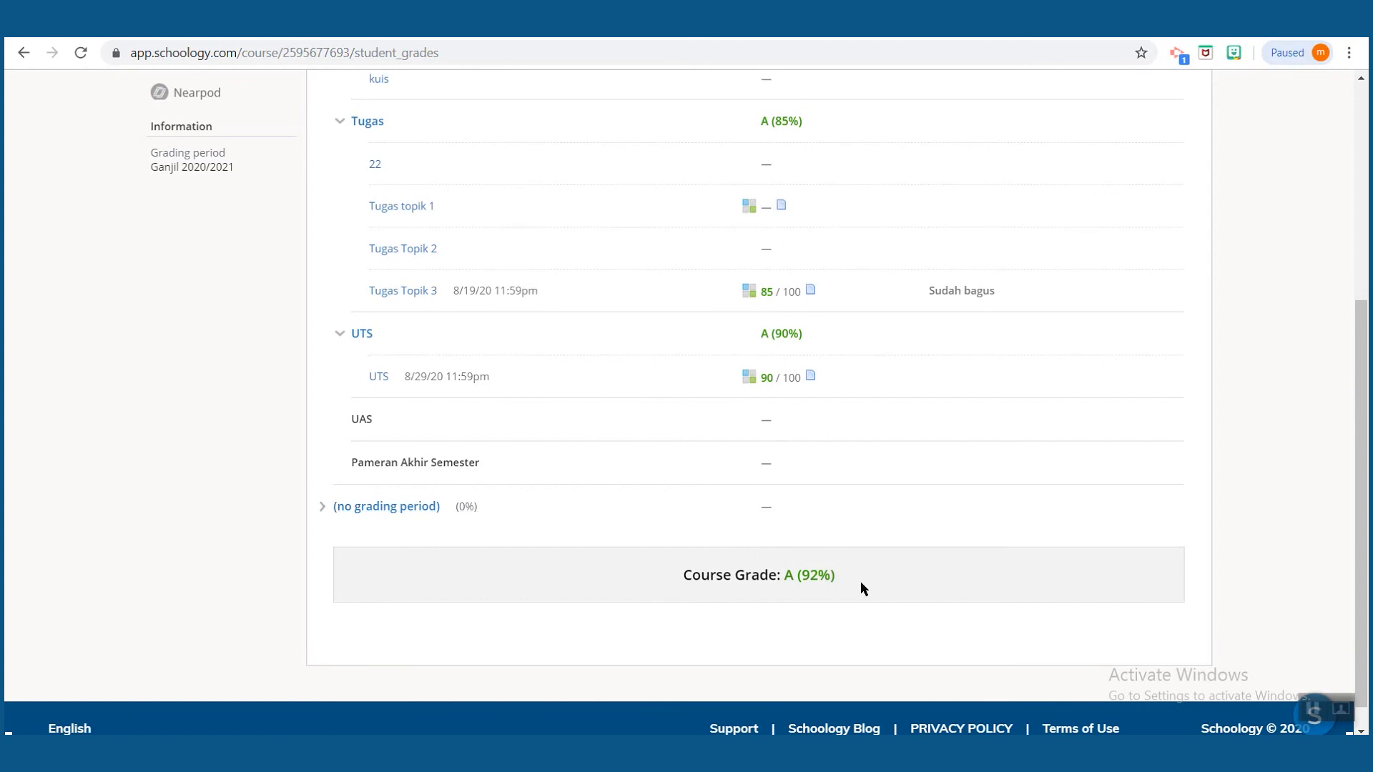
pyautogui.moveTo(860, 581); pyautogui.dragTo(785, 576)
pyautogui.scroll(2, 871, 485)
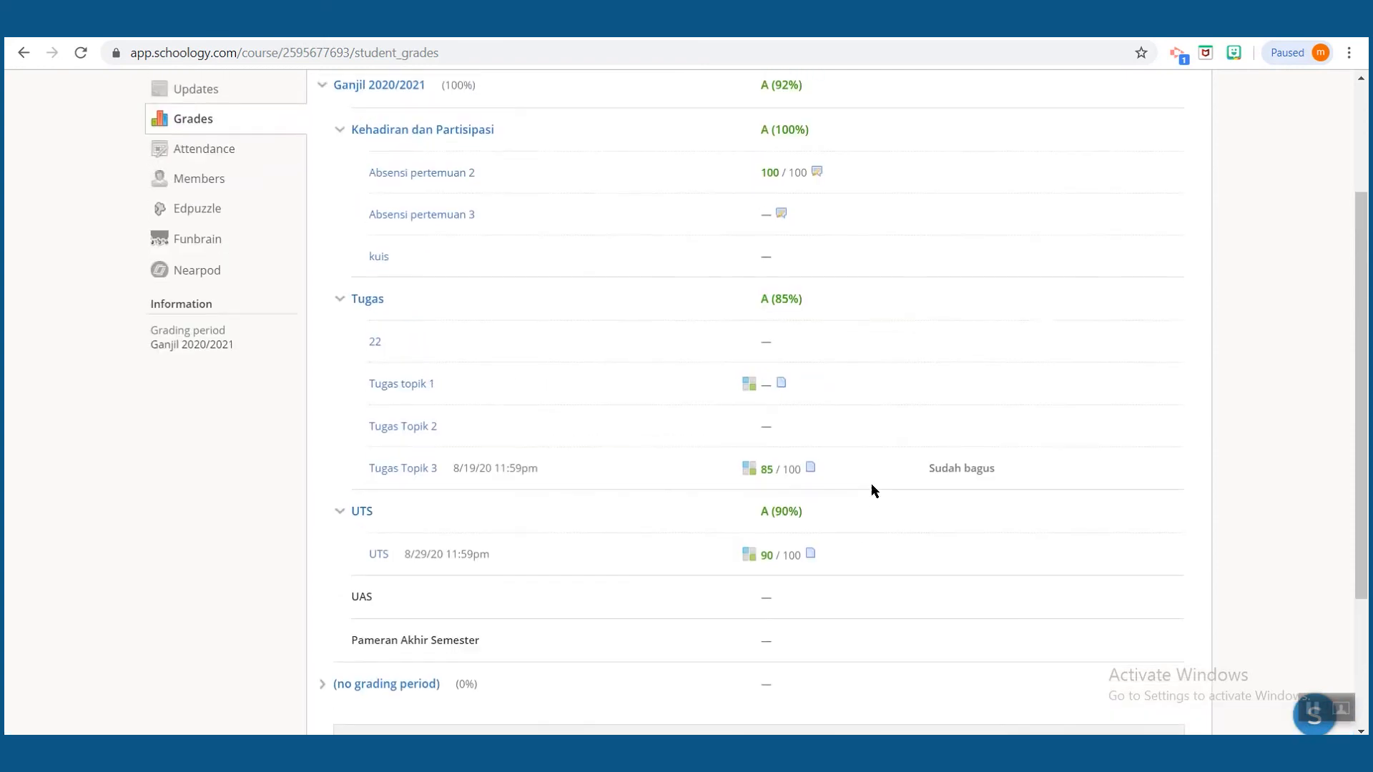
pyautogui.scroll(1, 870, 485)
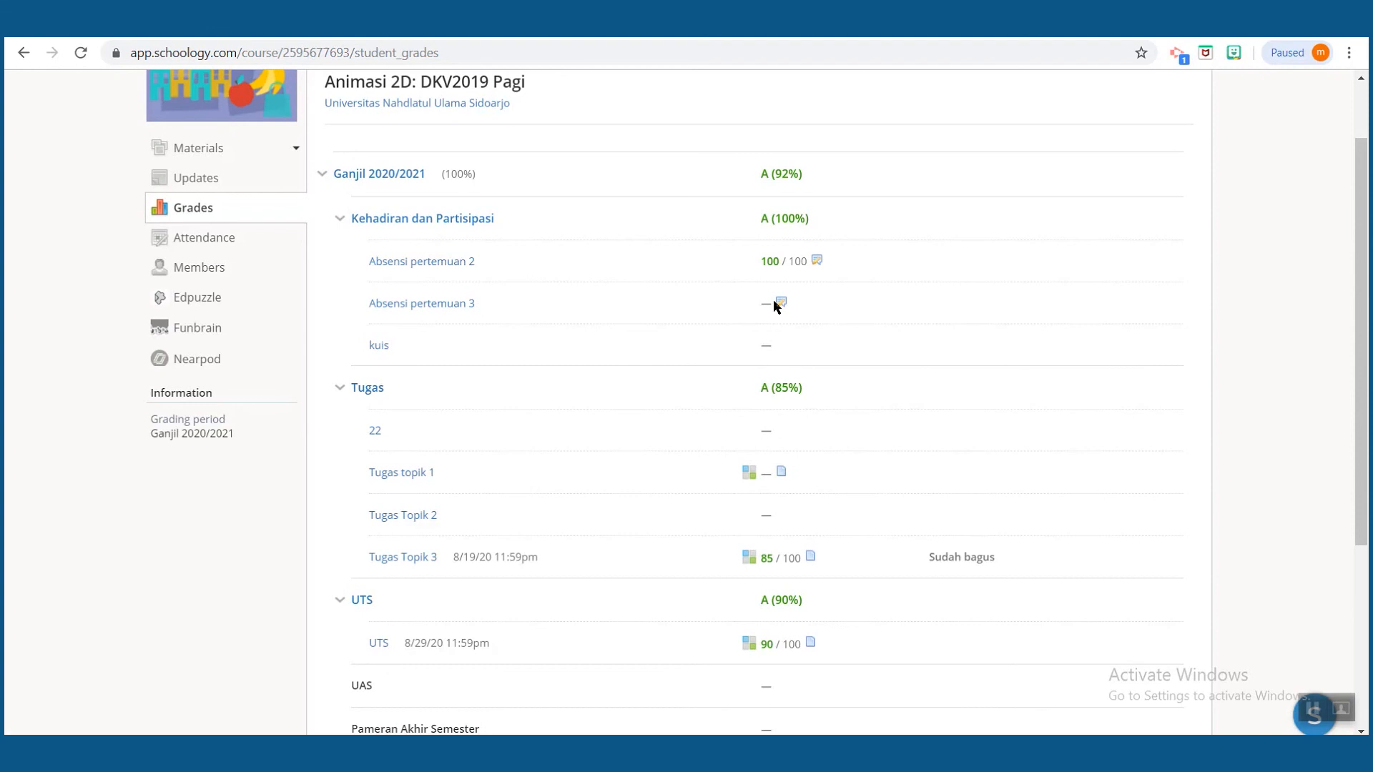
pyautogui.scroll(-2, 800, 407)
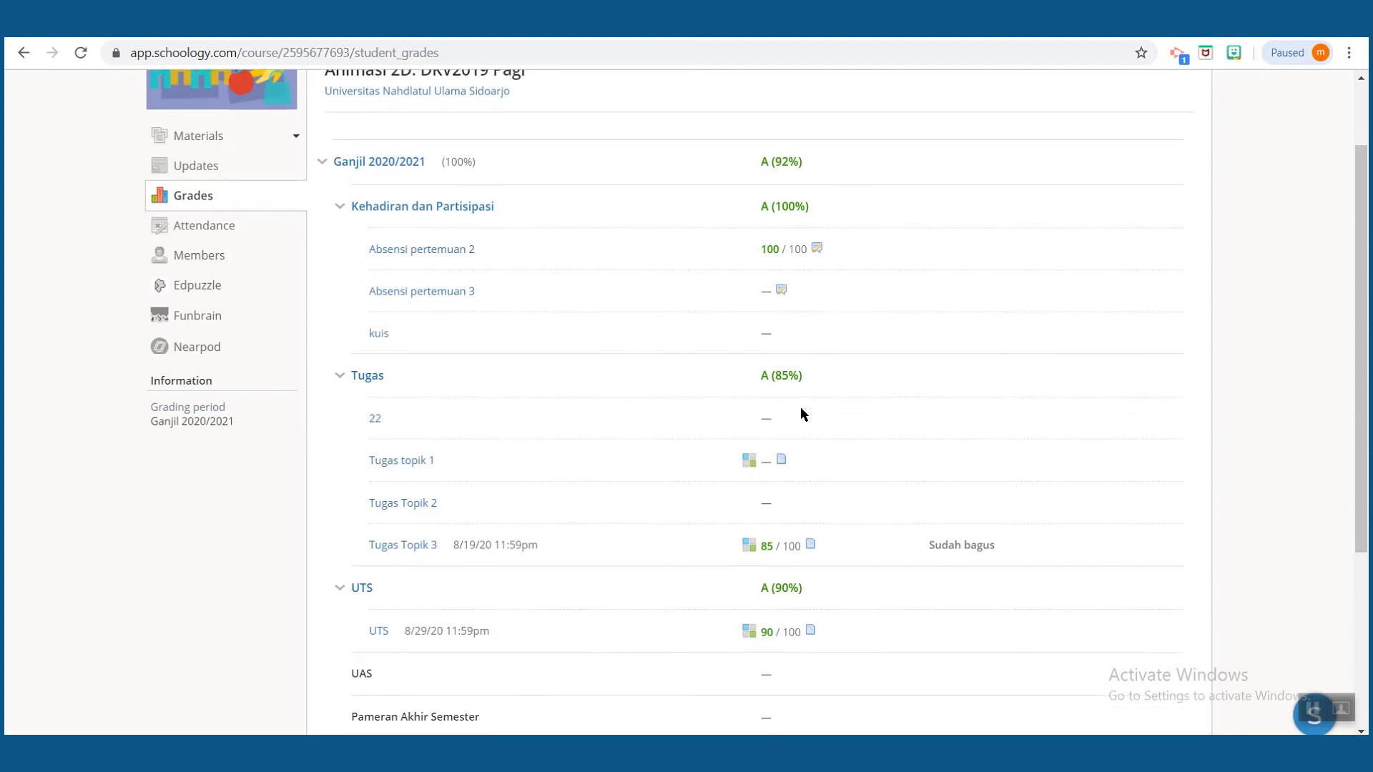
pyautogui.click(963, 502)
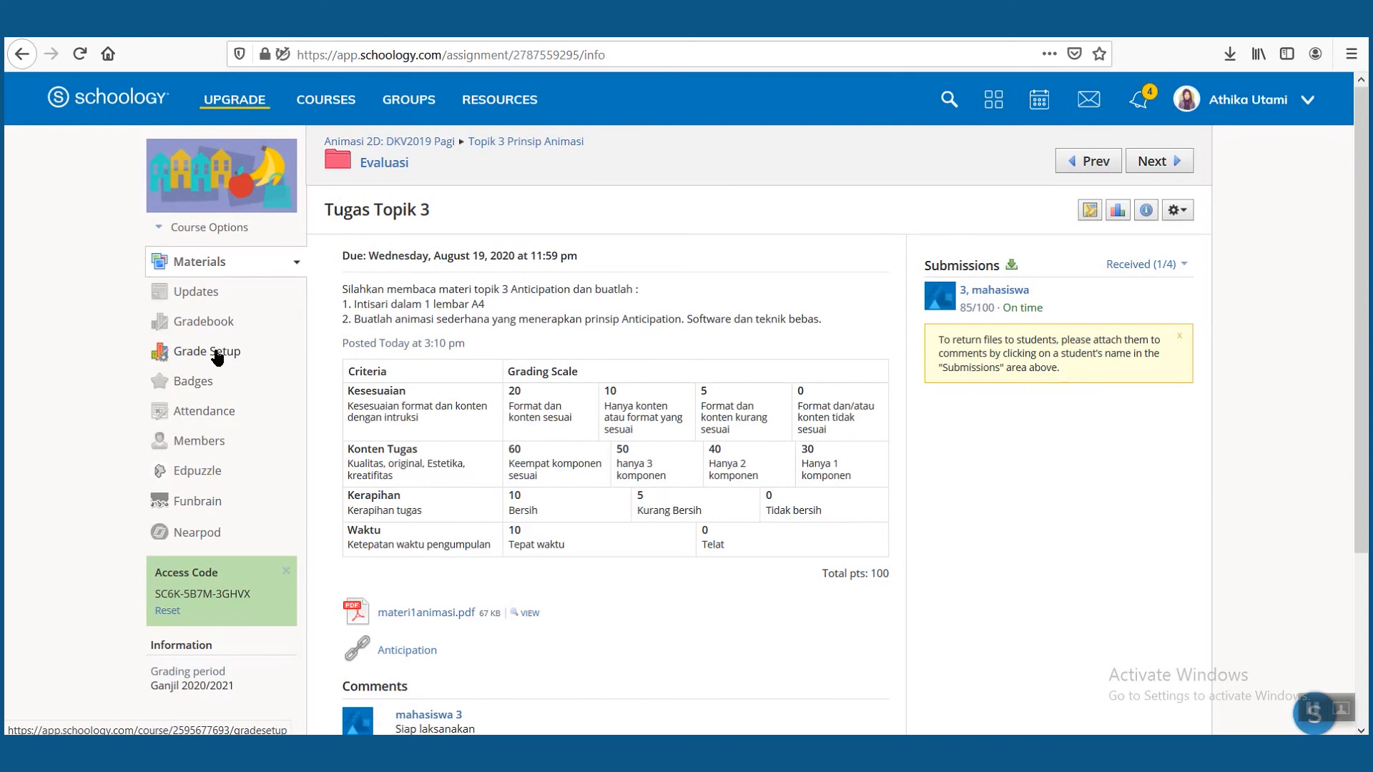
# Switch to the teacher's account, view the course gradebook, and return to the course materials
pyautogui.click(217, 326)
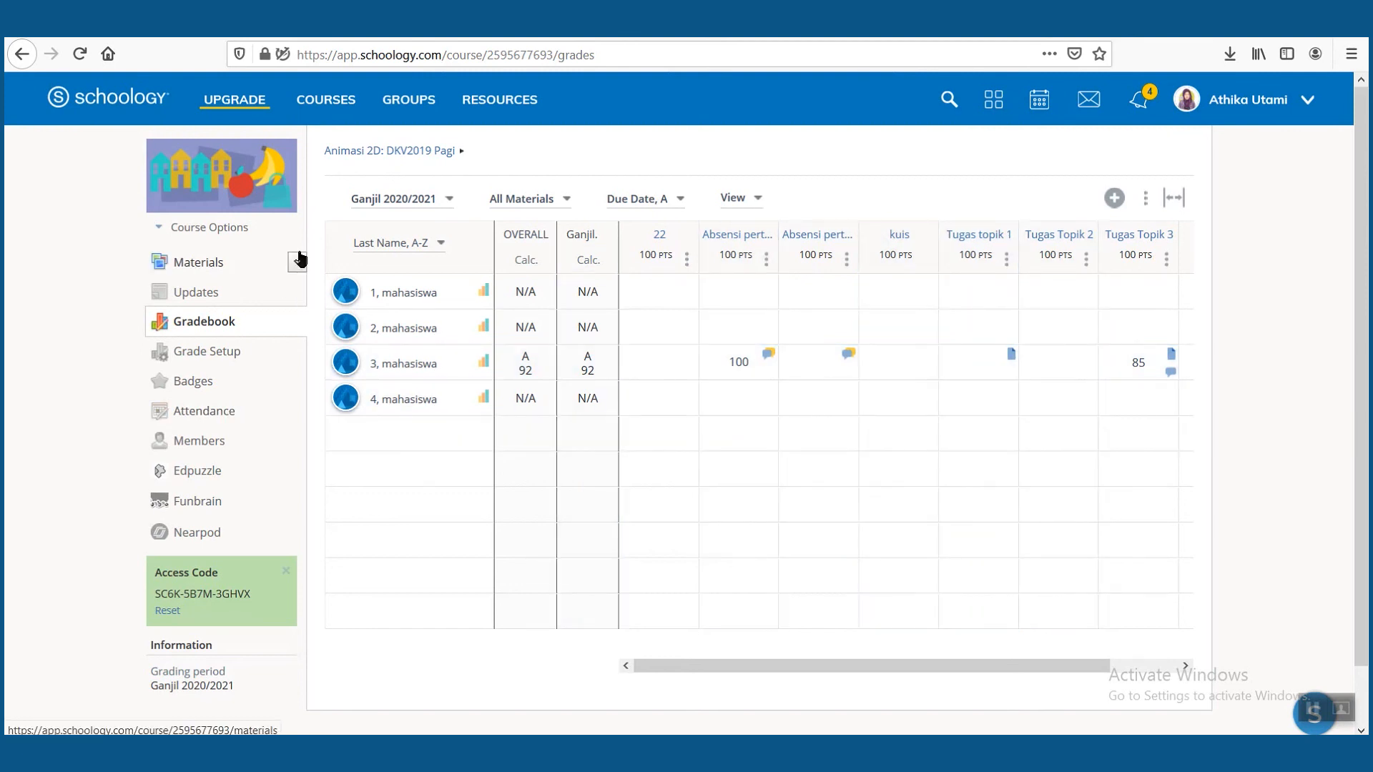
pyautogui.click(236, 264)
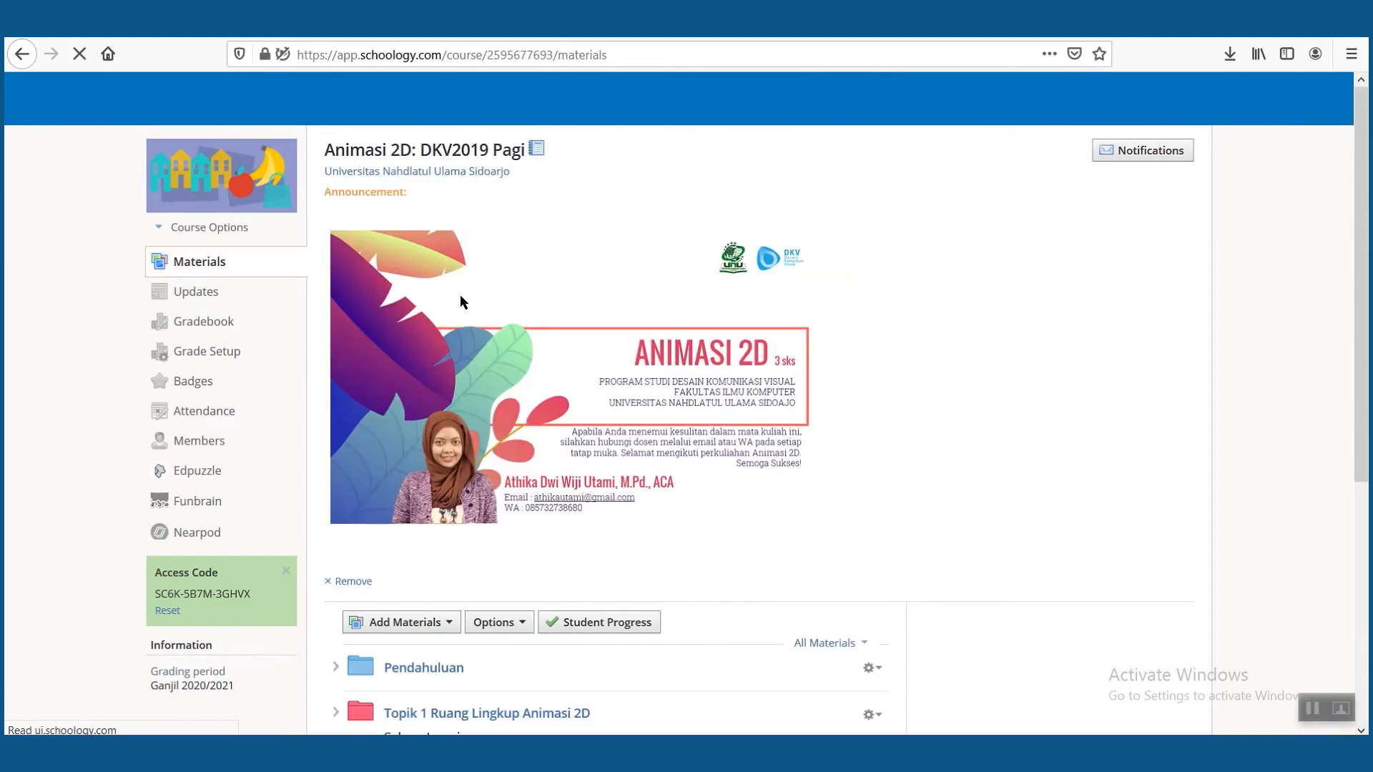